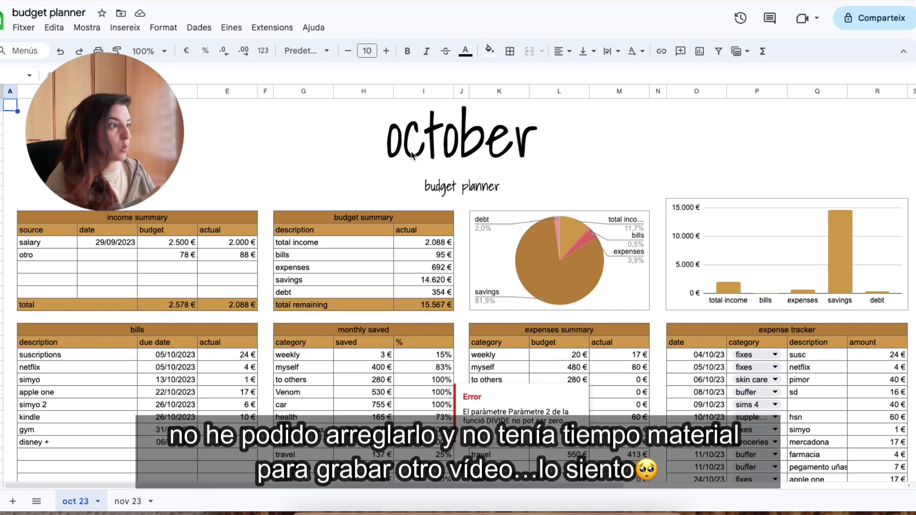
Step: Review the October income summary table: the income source rows and the salary's budget and actual amounts
{"action": "left_click", "coordinate": [186, 190]}
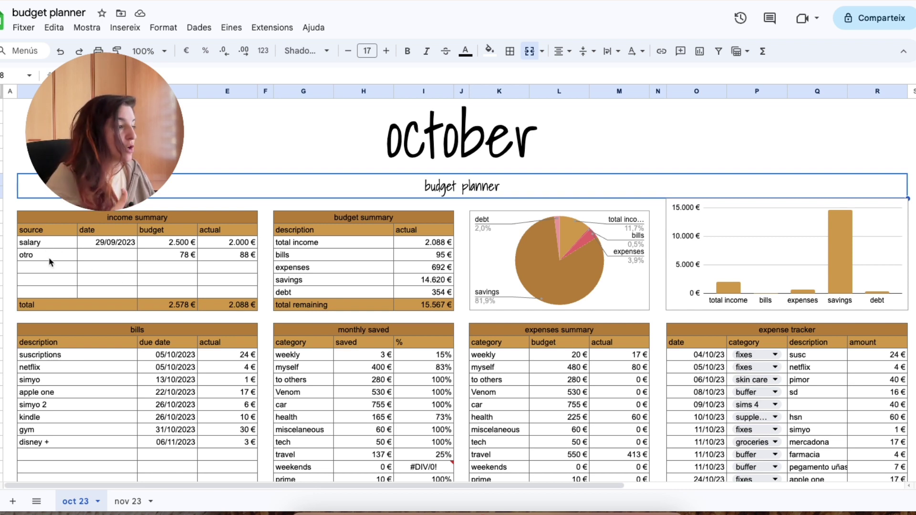
{"action": "left_click", "coordinate": [103, 258]}
{"action": "left_click", "coordinate": [33, 258]}
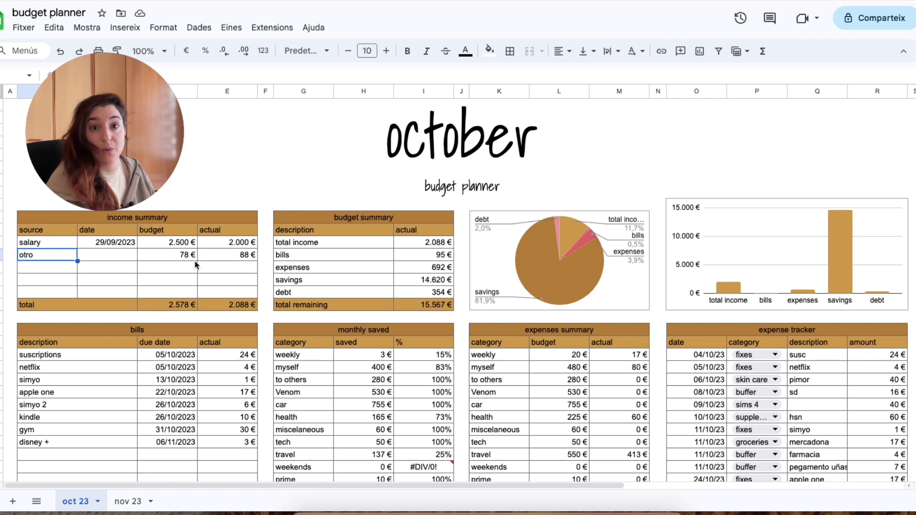
{"action": "left_click", "coordinate": [61, 270]}
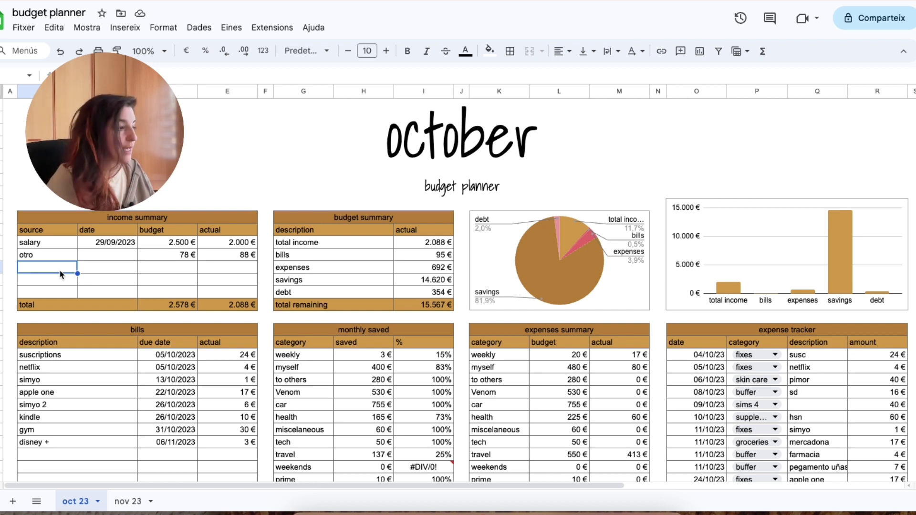
{"action": "left_click", "coordinate": [54, 285]}
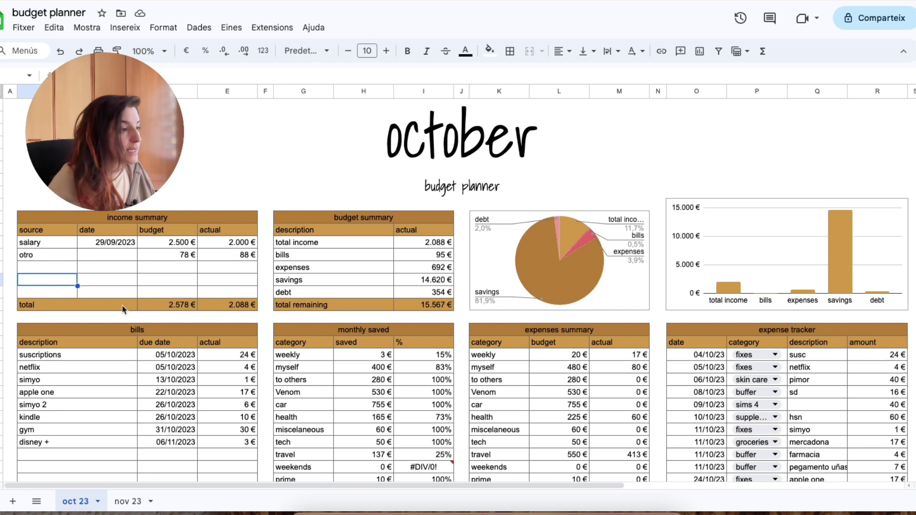
{"action": "left_click", "coordinate": [57, 245]}
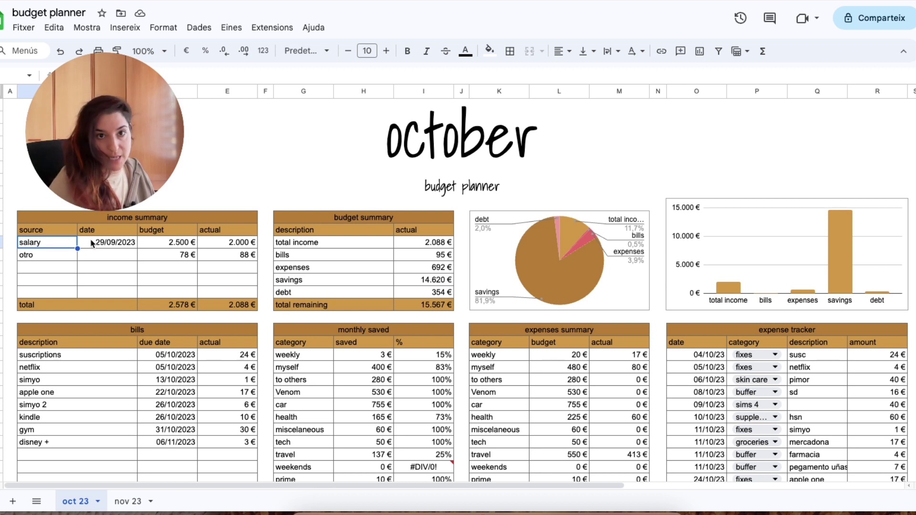
{"action": "left_click", "coordinate": [156, 244]}
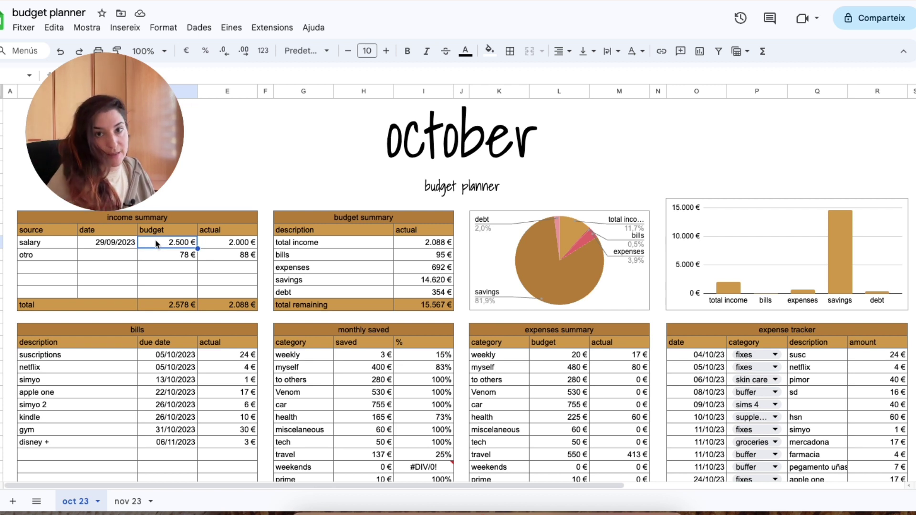
{"action": "left_click", "coordinate": [211, 243]}
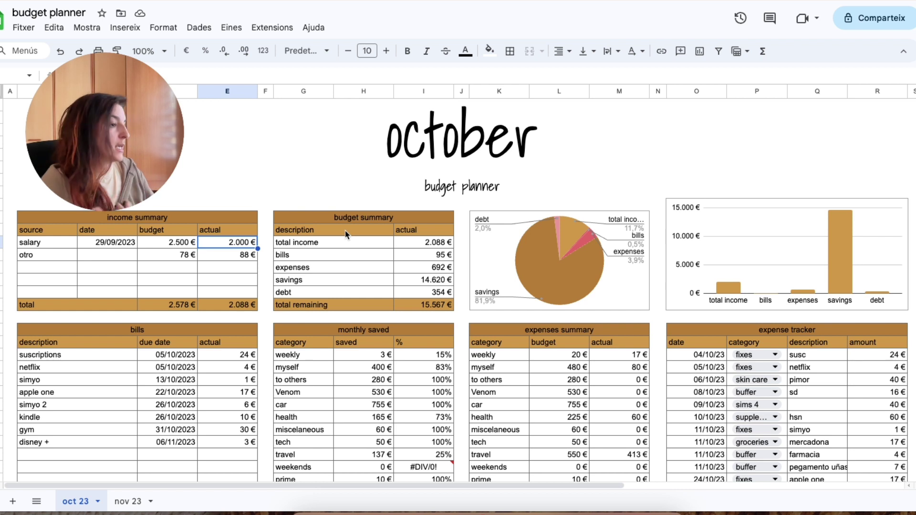
Step: Go through the budget summary rows for total income, bills, expenses, savings and debt
{"action": "left_click", "coordinate": [332, 247]}
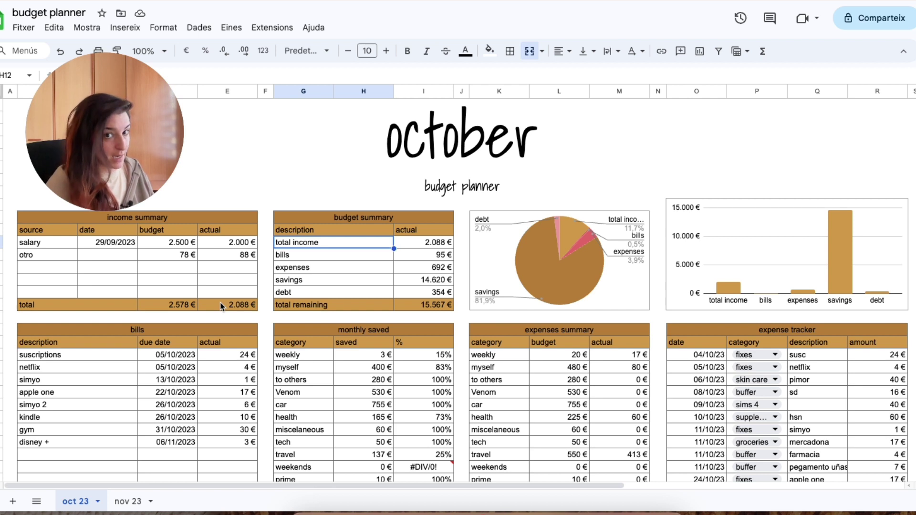
{"action": "left_click", "coordinate": [324, 259]}
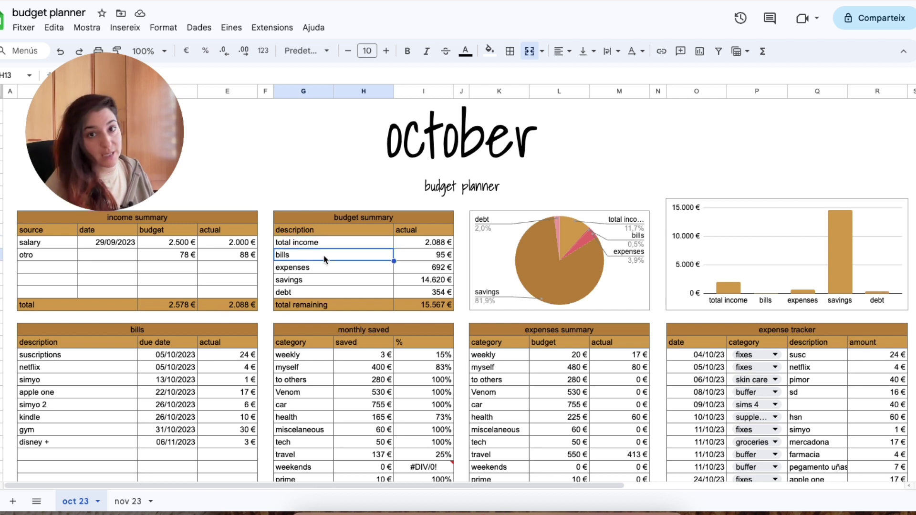
{"action": "left_click", "coordinate": [326, 271]}
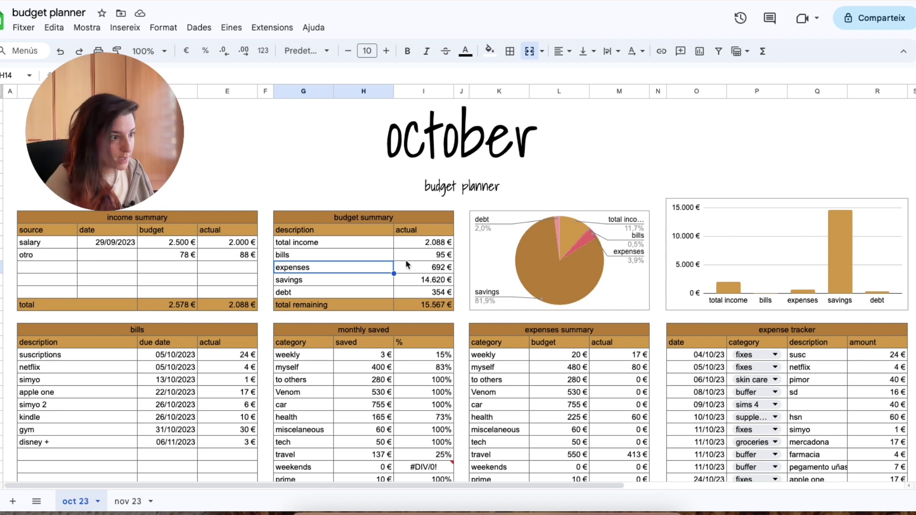
{"action": "left_click", "coordinate": [355, 280]}
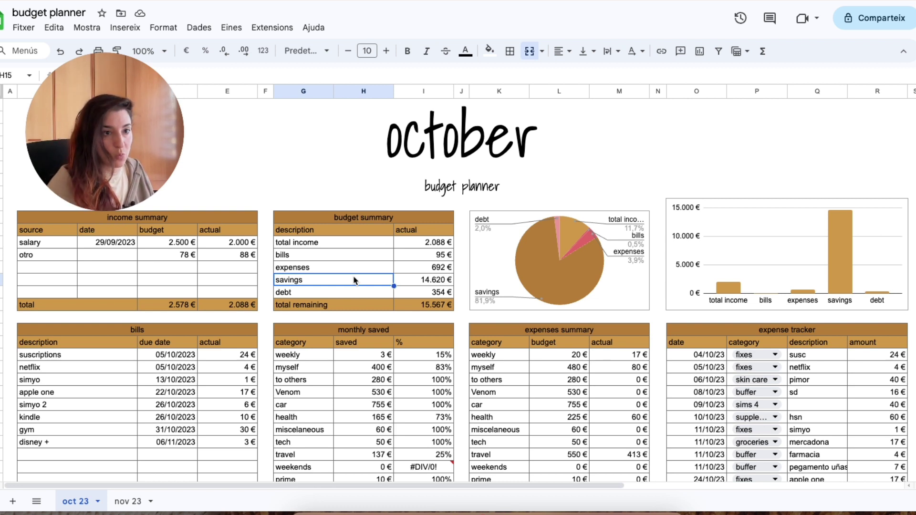
{"action": "left_click", "coordinate": [350, 294]}
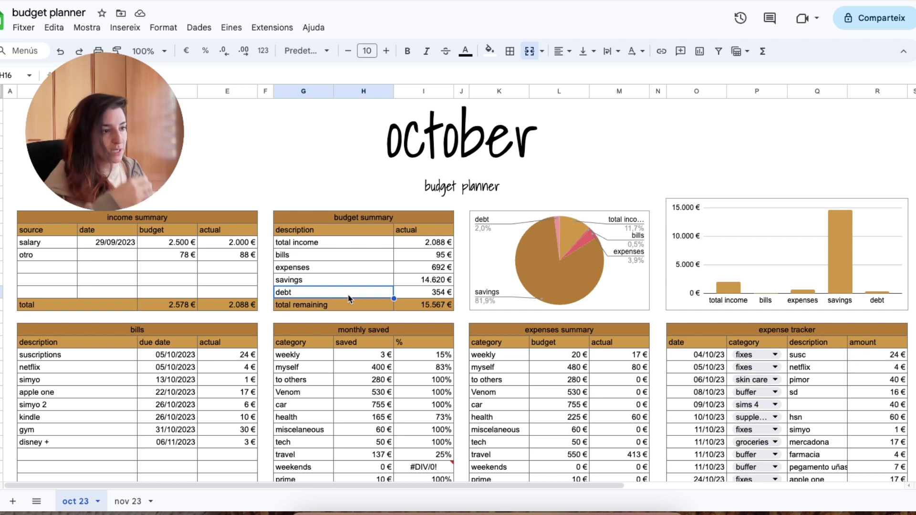
Step: Inspect the pie and column charts, and select the budget summary rows from total income to debt with their amounts
{"action": "left_click", "coordinate": [510, 253]}
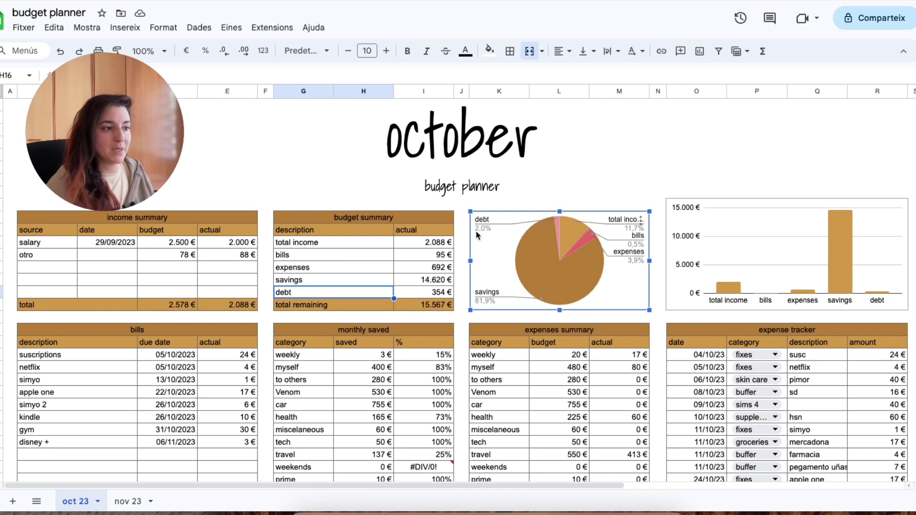
{"action": "mouse_move", "coordinate": [523, 266]}
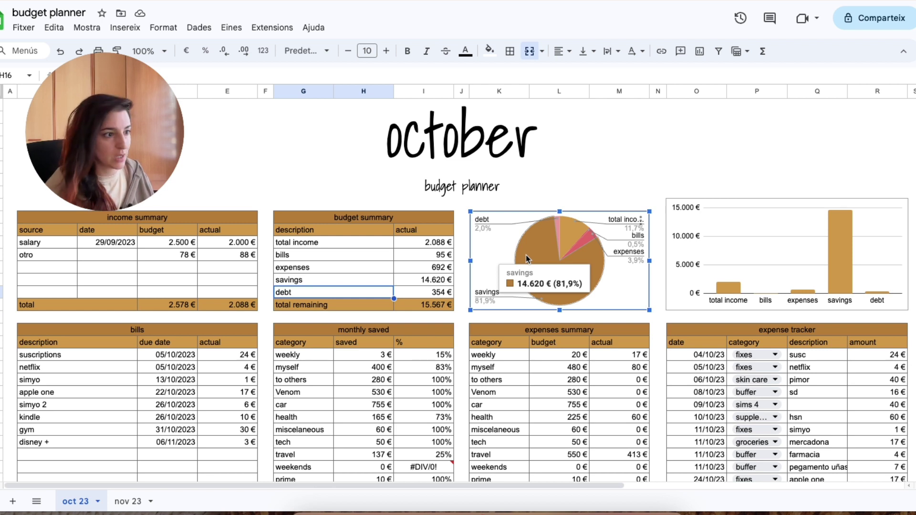
{"action": "mouse_move", "coordinate": [574, 241]}
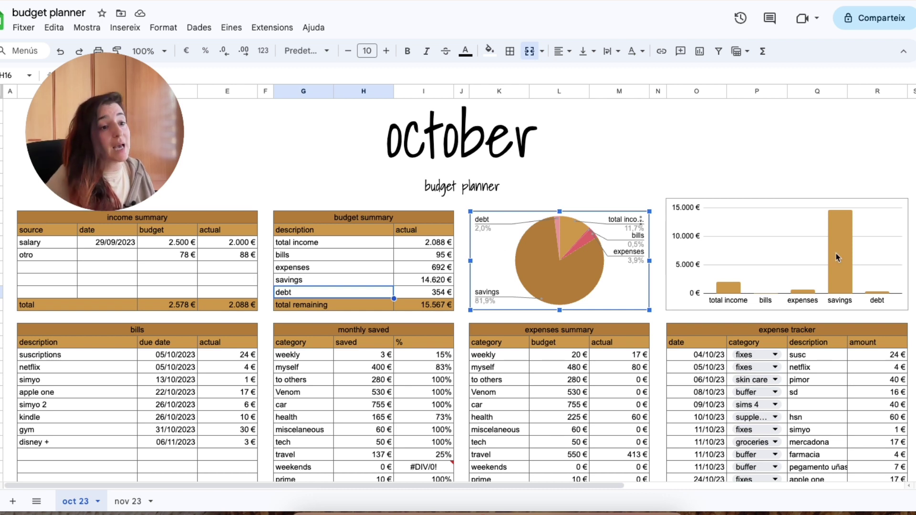
{"action": "left_click", "coordinate": [695, 304]}
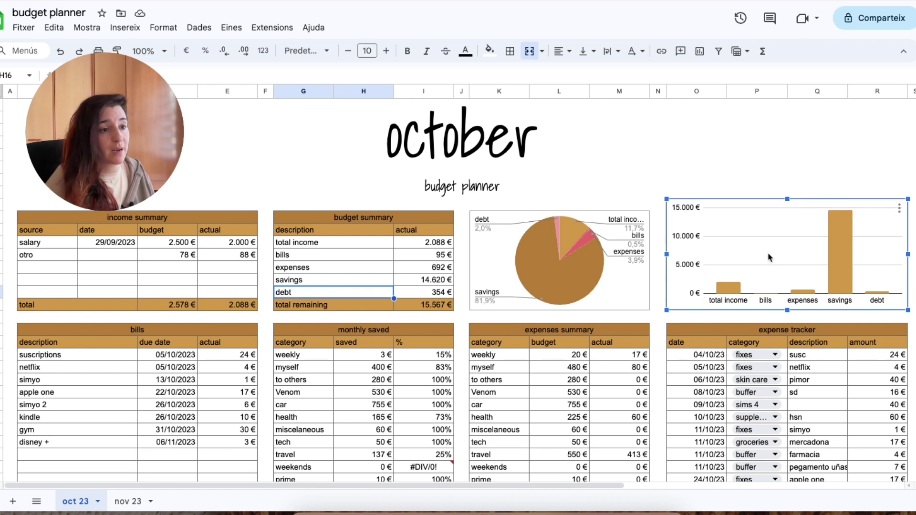
{"action": "mouse_move", "coordinate": [733, 286]}
{"action": "left_click", "coordinate": [497, 265]}
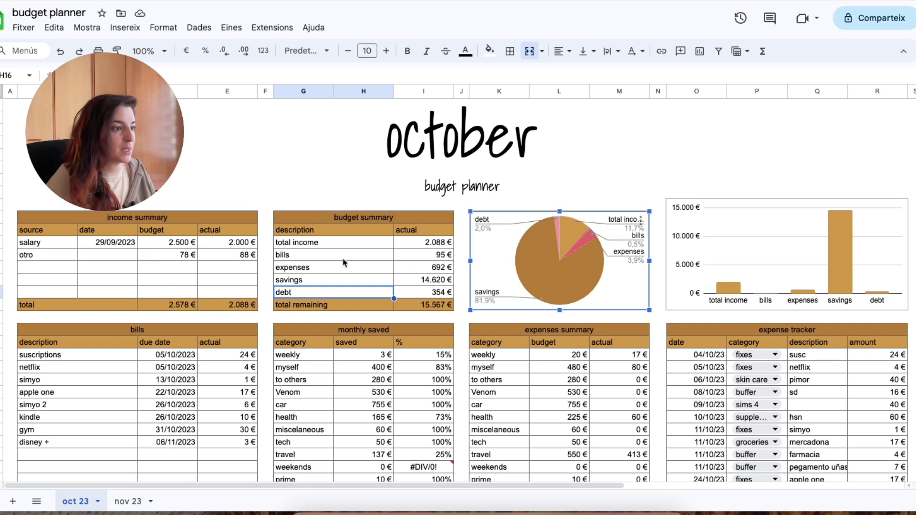
{"action": "left_click", "coordinate": [354, 245]}
{"action": "left_click_drag", "start_coordinate": [322, 245], "coordinate": [441, 292]}
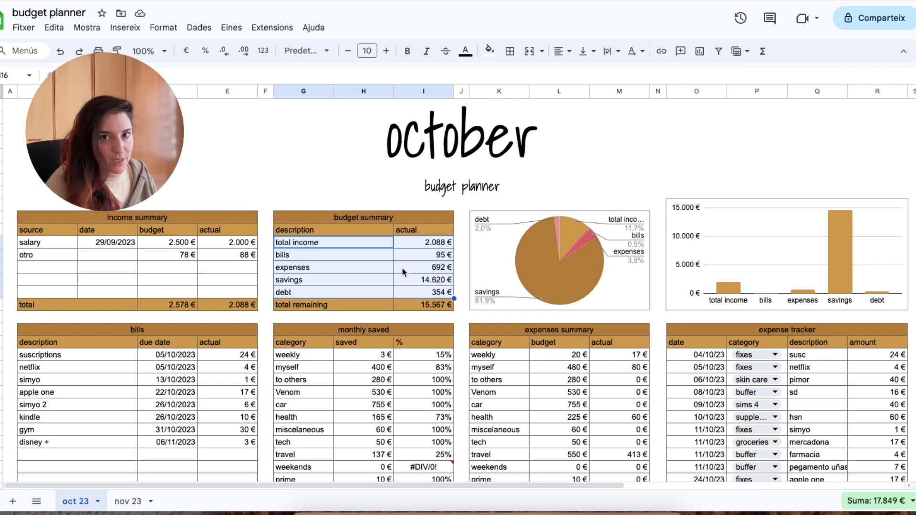
Step: Examine the bills table's descriptions, due dates and actual amounts, including the formula in its total cell
{"action": "scroll", "coordinate": [405, 267], "scroll_direction": "down", "scroll_amount": 5}
{"action": "scroll", "coordinate": [406, 265], "scroll_direction": "down", "scroll_amount": 1}
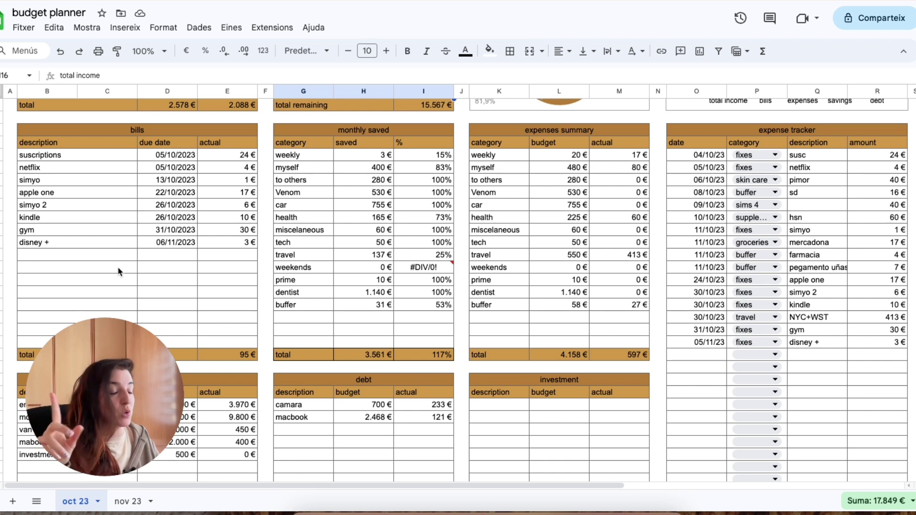
{"action": "left_click", "coordinate": [117, 180]}
{"action": "left_click", "coordinate": [98, 158]}
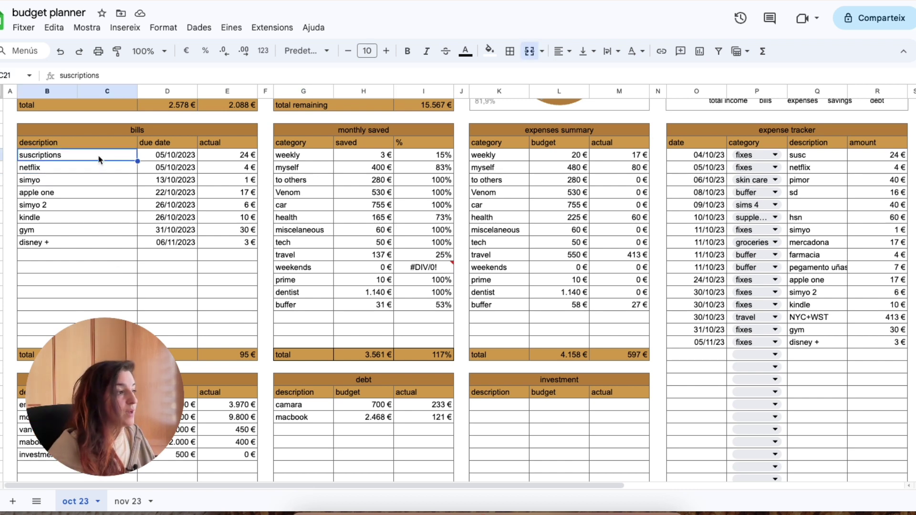
{"action": "left_click_drag", "start_coordinate": [99, 157], "coordinate": [94, 270]}
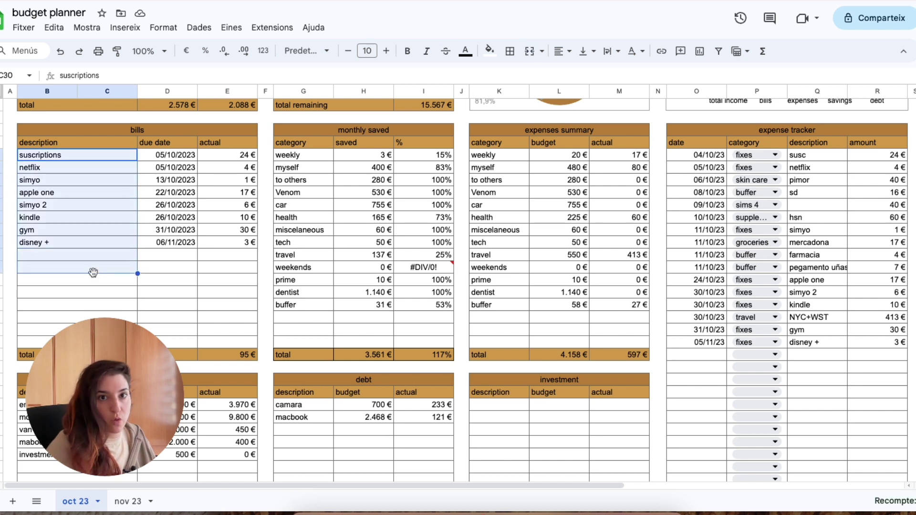
{"action": "left_click", "coordinate": [172, 158]}
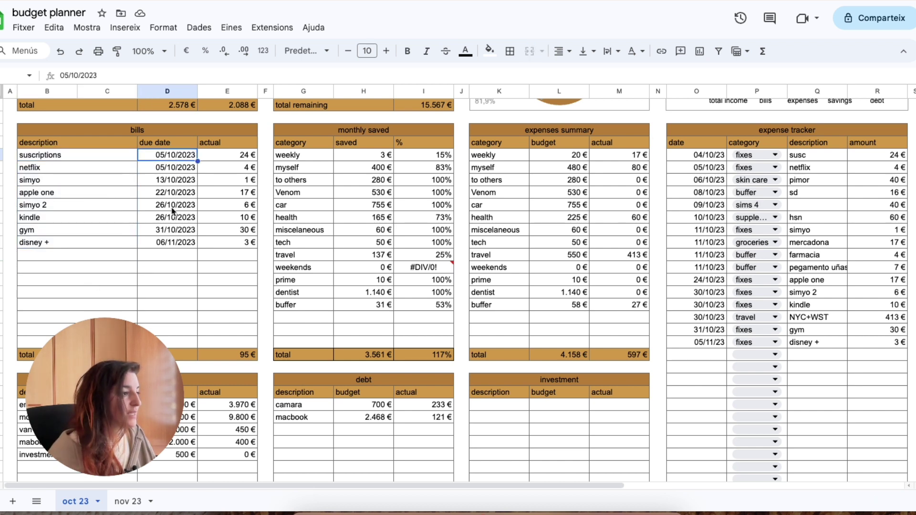
{"action": "left_click", "coordinate": [170, 259]}
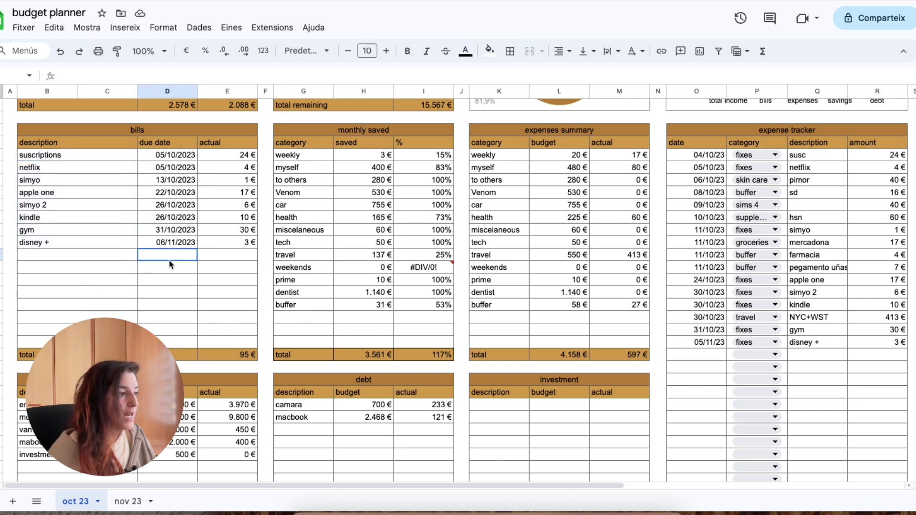
{"action": "left_click", "coordinate": [220, 155]}
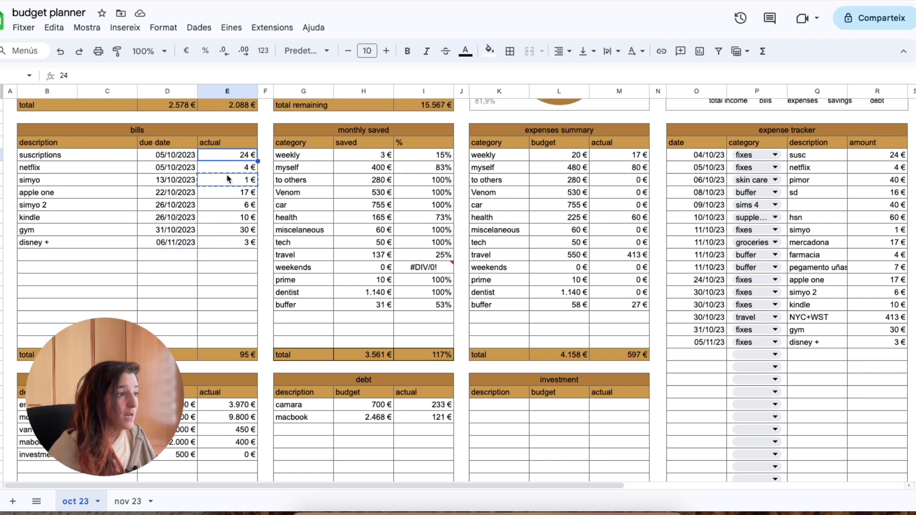
{"action": "key", "text": "ctrl+c"}
{"action": "key", "text": "Escape"}
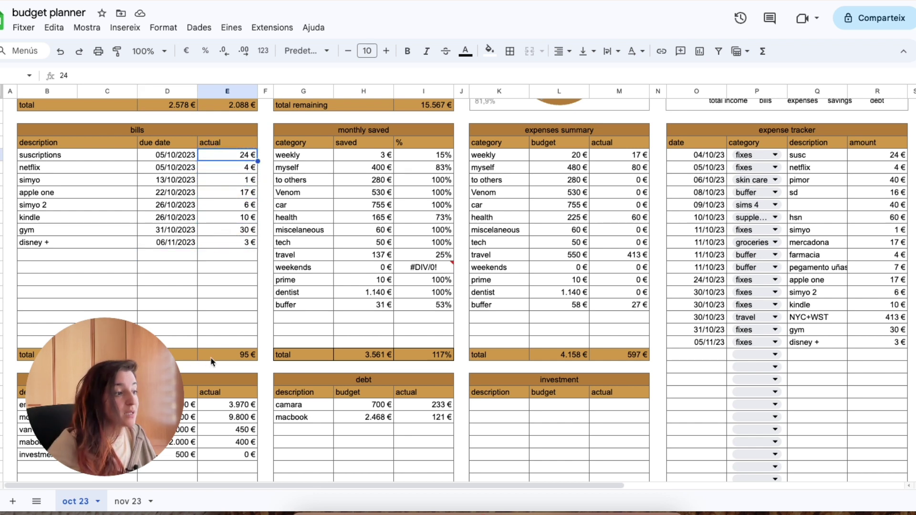
{"action": "left_click", "coordinate": [211, 359]}
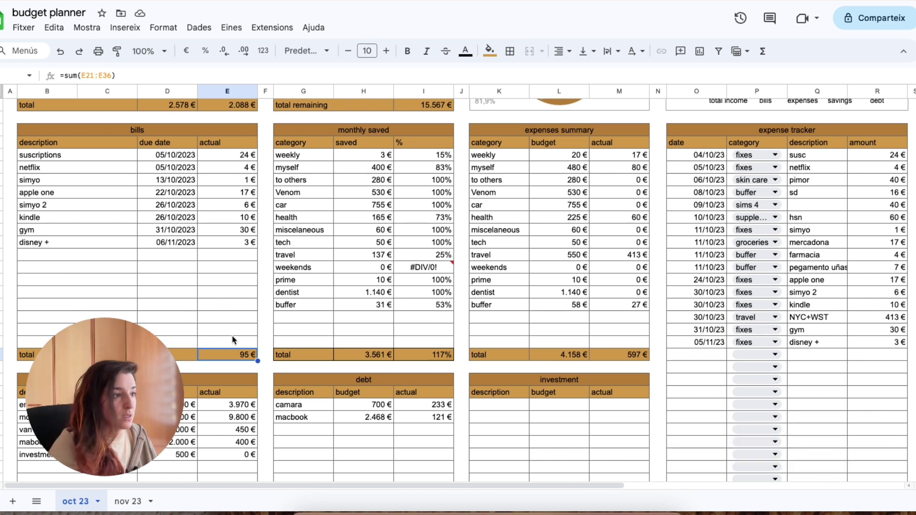
Step: Check how the bills amount in the budget summary is linked to the total of the bills table
{"action": "scroll", "coordinate": [243, 311], "scroll_direction": "up", "scroll_amount": 5}
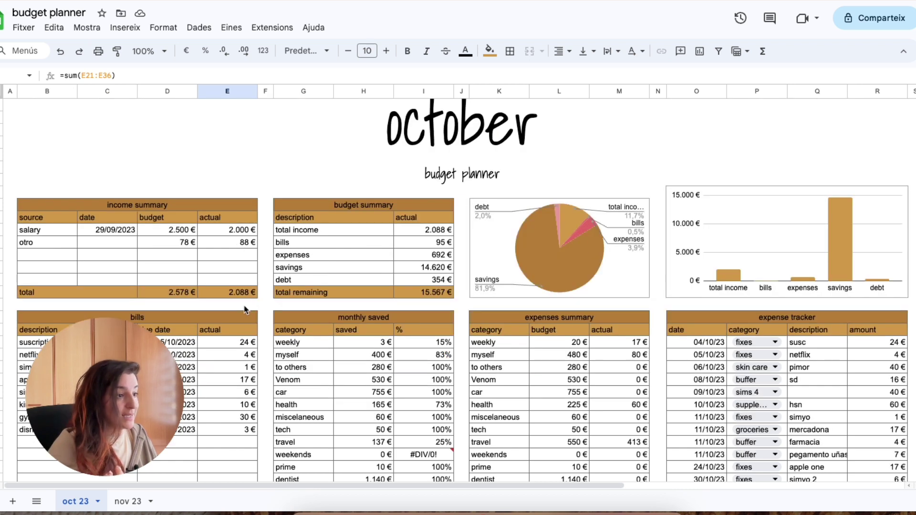
{"action": "scroll", "coordinate": [246, 310], "scroll_direction": "down", "scroll_amount": 1}
{"action": "left_click", "coordinate": [302, 205]}
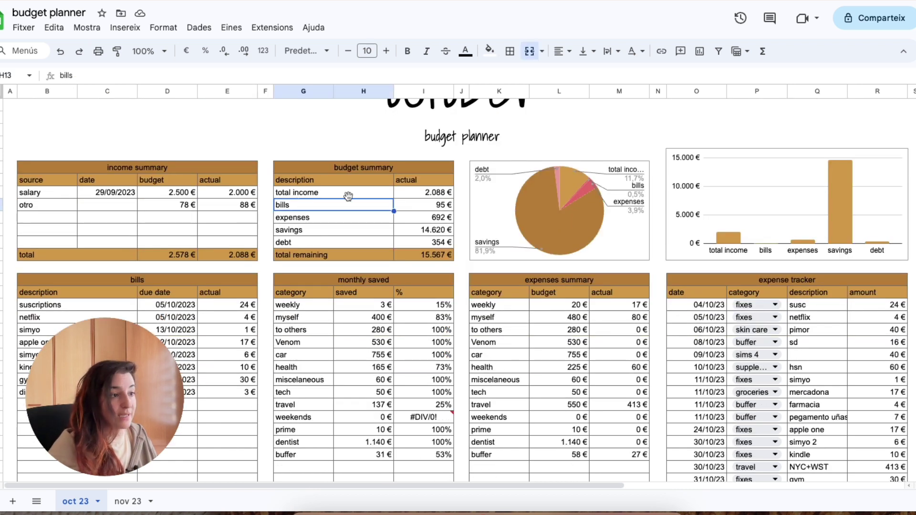
{"action": "left_click", "coordinate": [414, 209]}
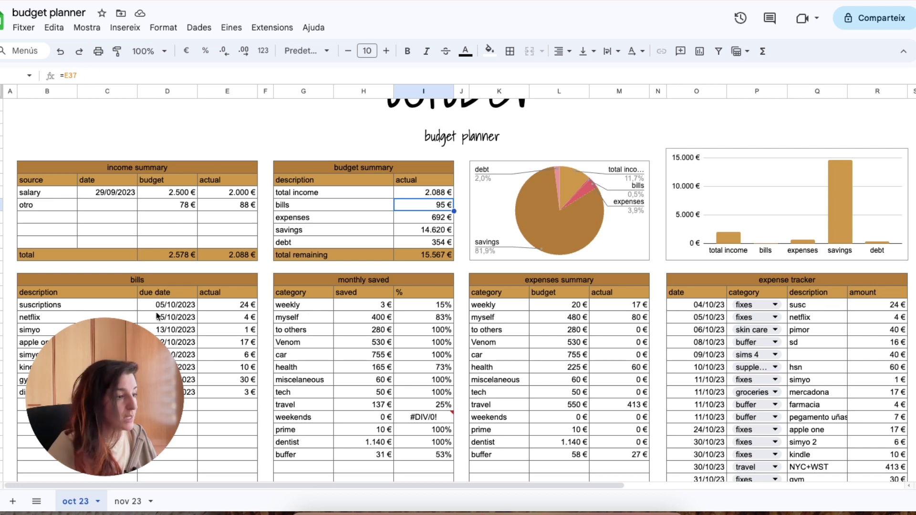
{"action": "scroll", "coordinate": [179, 300], "scroll_direction": "down", "scroll_amount": 2}
{"action": "left_click", "coordinate": [223, 408]}
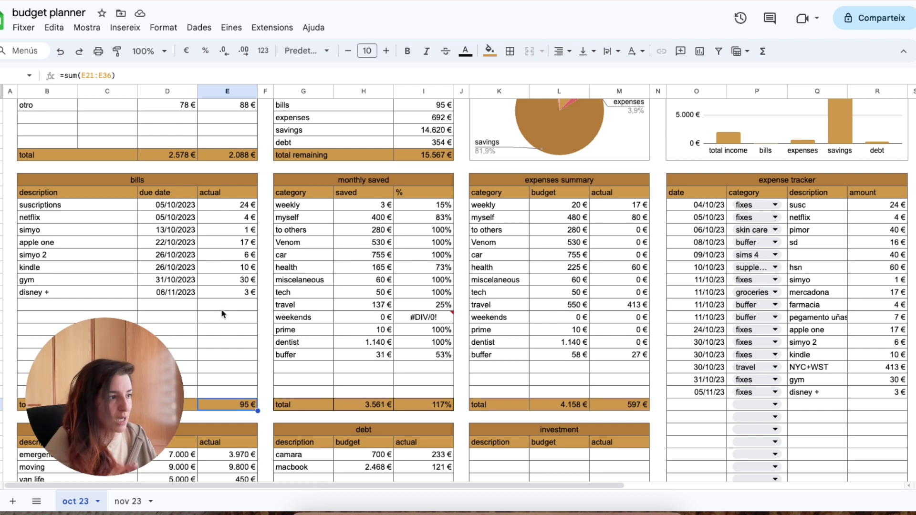
{"action": "scroll", "coordinate": [246, 303], "scroll_direction": "up", "scroll_amount": 1}
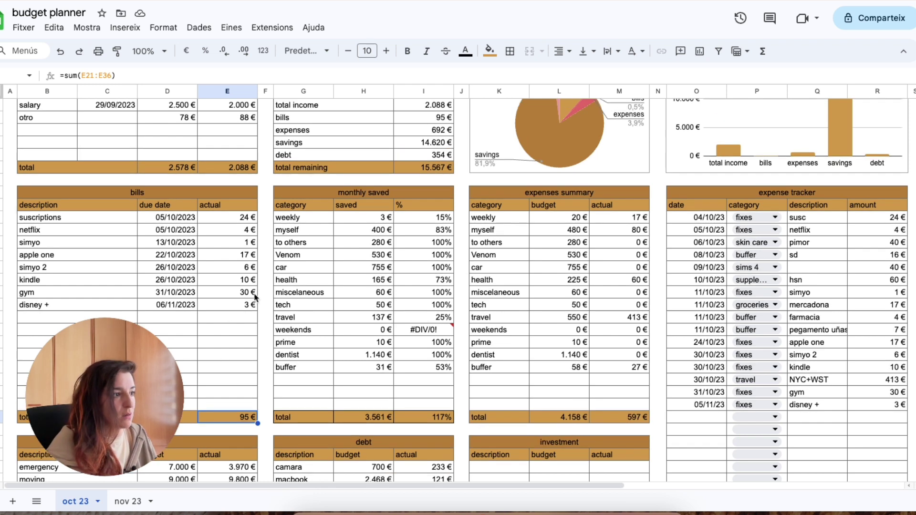
{"action": "left_click", "coordinate": [420, 118]}
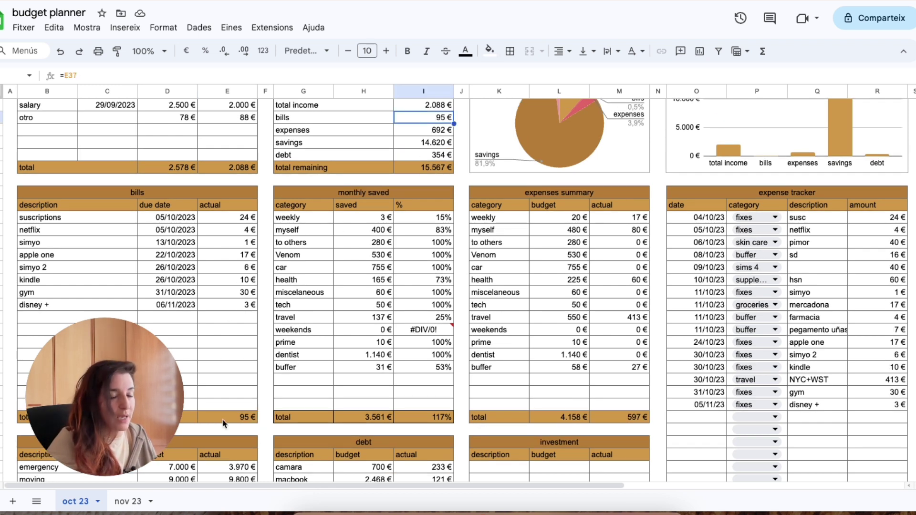
Step: Examine the expenses summary table and sample the budget amounts of its categories from weekly to buffer
{"action": "scroll", "coordinate": [380, 268], "scroll_direction": "down", "scroll_amount": 2}
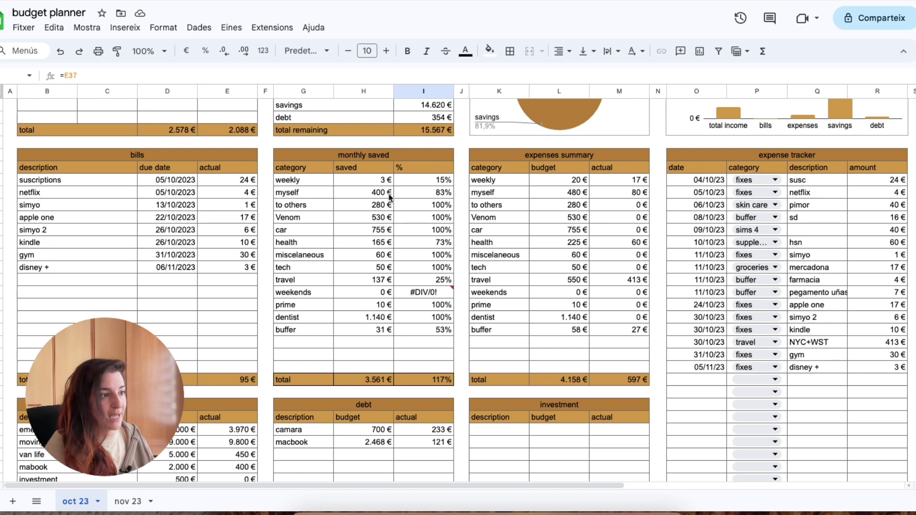
{"action": "left_click", "coordinate": [508, 159]}
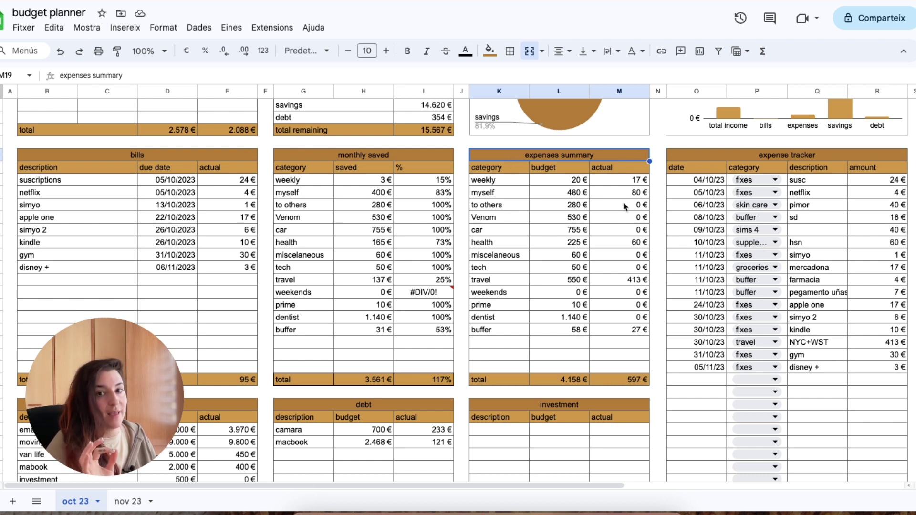
{"action": "left_click", "coordinate": [549, 182]}
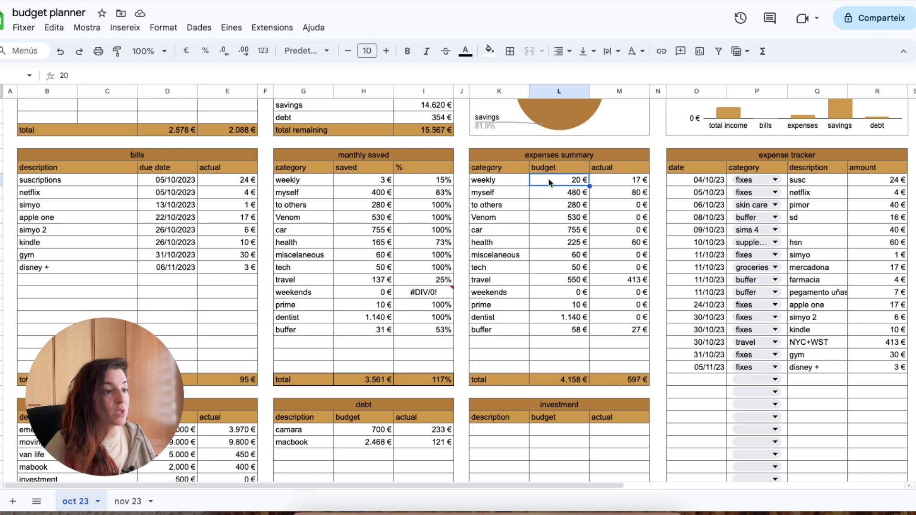
{"action": "left_click_drag", "start_coordinate": [568, 243], "coordinate": [558, 282]}
{"action": "left_click", "coordinate": [556, 304]}
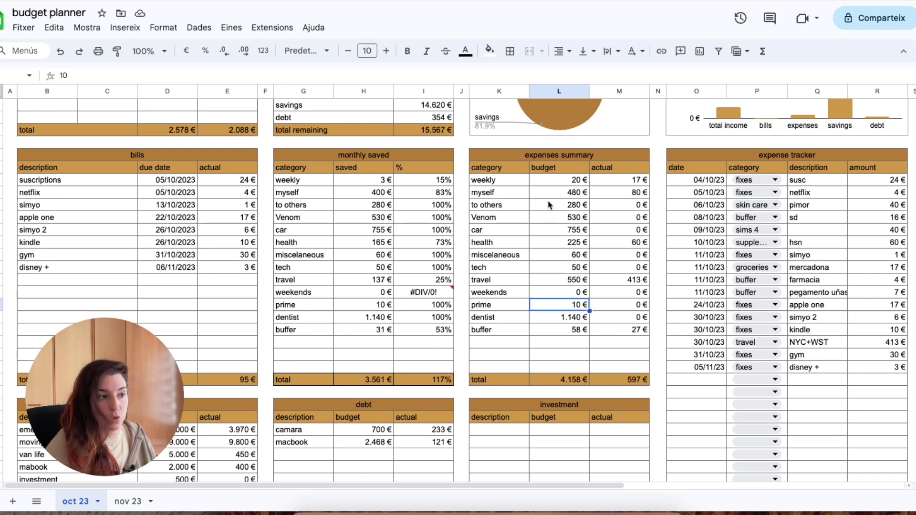
{"action": "left_click", "coordinate": [554, 180]}
{"action": "left_click", "coordinate": [553, 255]}
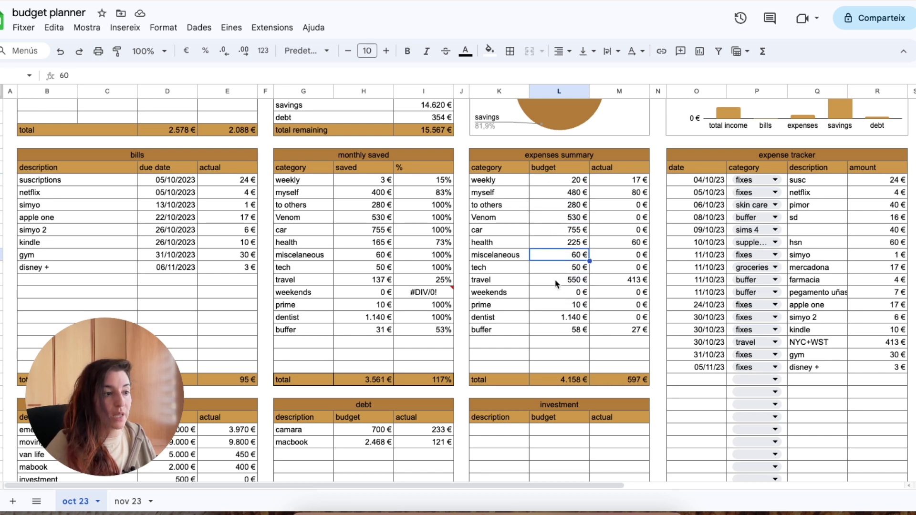
{"action": "left_click", "coordinate": [556, 282]}
{"action": "left_click", "coordinate": [555, 305]}
{"action": "left_click", "coordinate": [553, 317]}
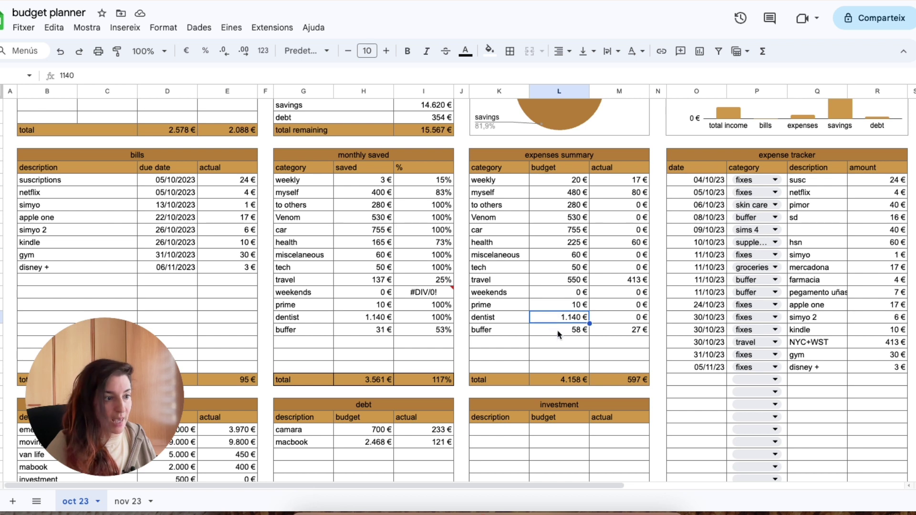
{"action": "left_click", "coordinate": [558, 334]}
Step: Go through the expenses summary budgets one category at a time, from weekly to miscellaneous
{"action": "left_click", "coordinate": [553, 171]}
{"action": "left_click", "coordinate": [553, 184]}
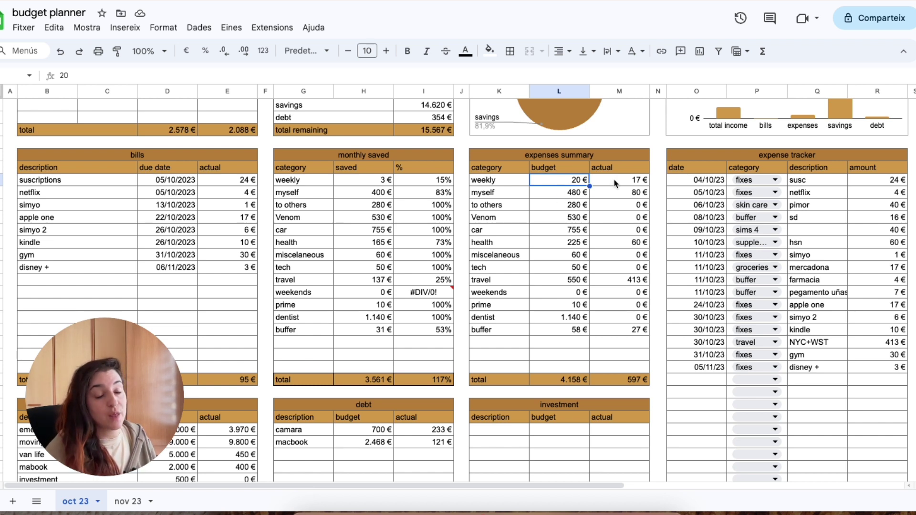
{"action": "left_click", "coordinate": [541, 194]}
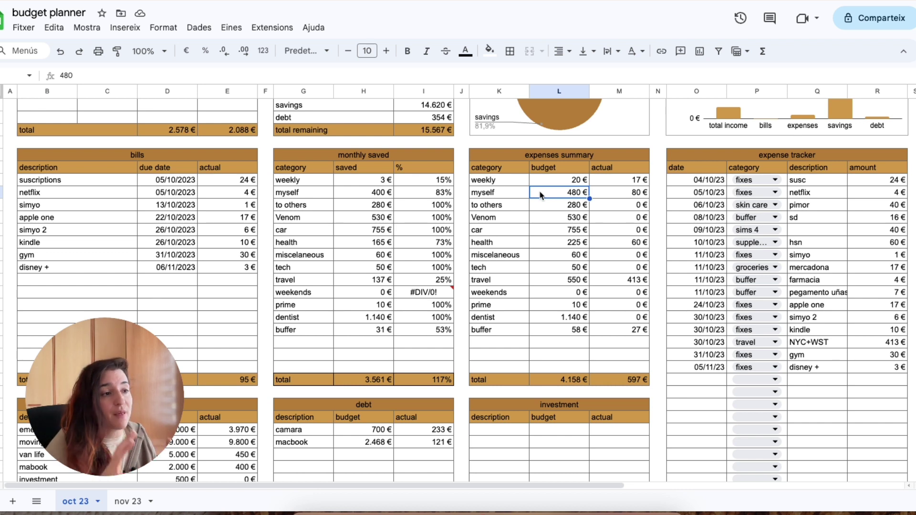
{"action": "left_click", "coordinate": [549, 207]}
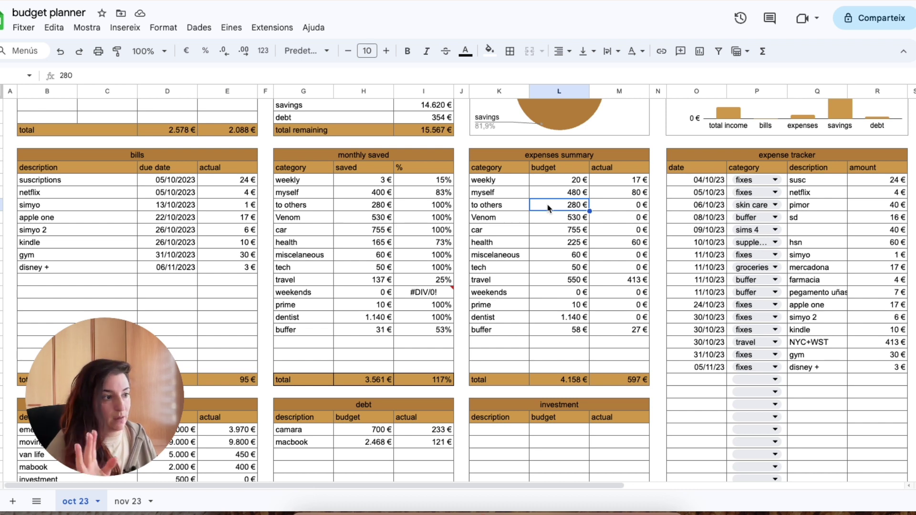
{"action": "left_click", "coordinate": [560, 219]}
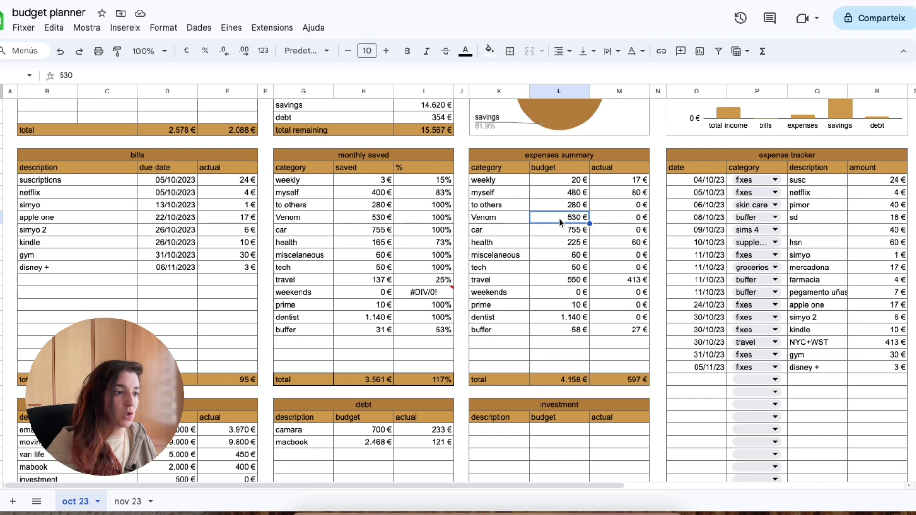
{"action": "left_click", "coordinate": [561, 230]}
{"action": "left_click", "coordinate": [557, 243]}
{"action": "left_click", "coordinate": [555, 256]}
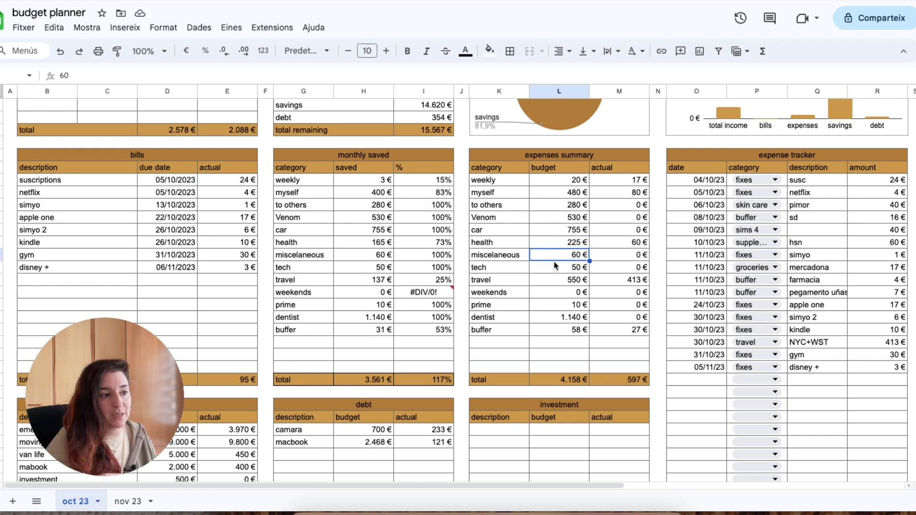
Step: Enter budgets of 50 for tech and 550 for travel in the expenses summary
{"action": "left_click", "coordinate": [555, 266]}
{"action": "left_click_drag", "start_coordinate": [555, 266], "coordinate": [555, 280]}
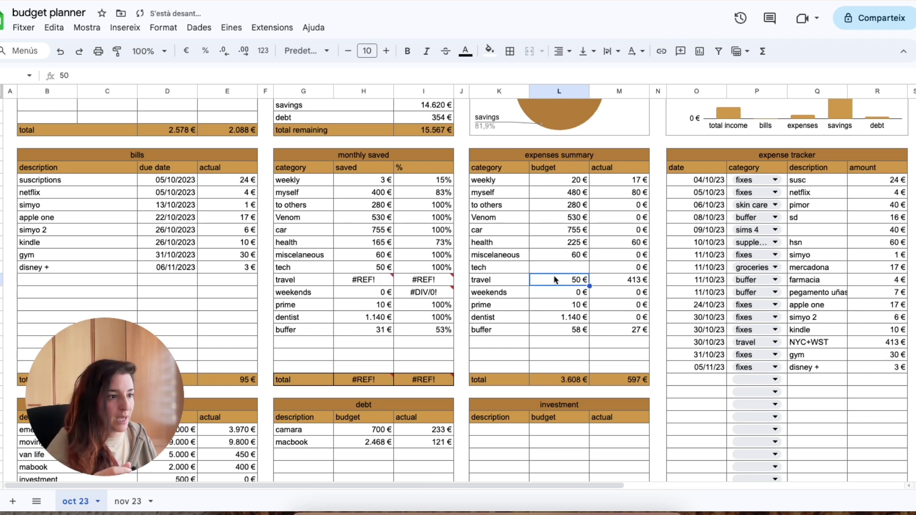
{"action": "type", "text": "550"}
{"action": "key", "text": "Return"}
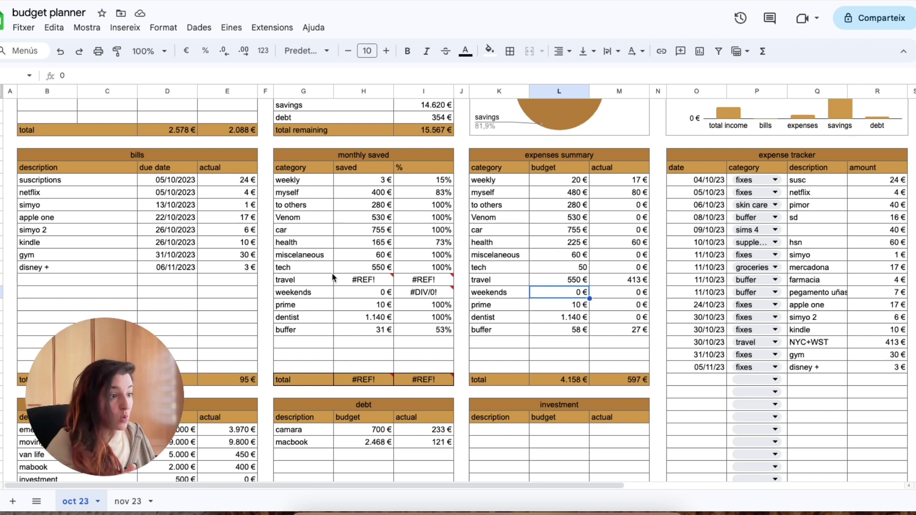
Step: Correct the saved formulas for tech and travel to budget minus actual, with =L29-M29 for travel
{"action": "left_click", "coordinate": [356, 282]}
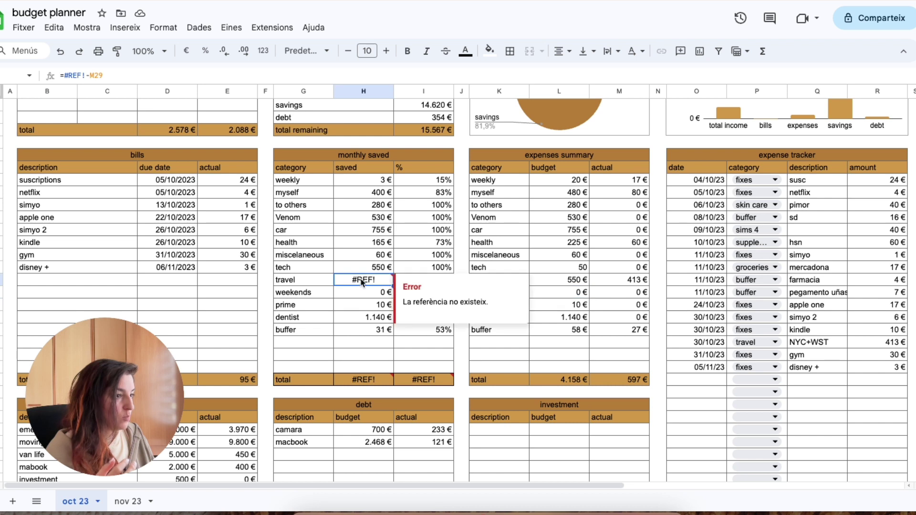
{"action": "left_click", "coordinate": [377, 271]}
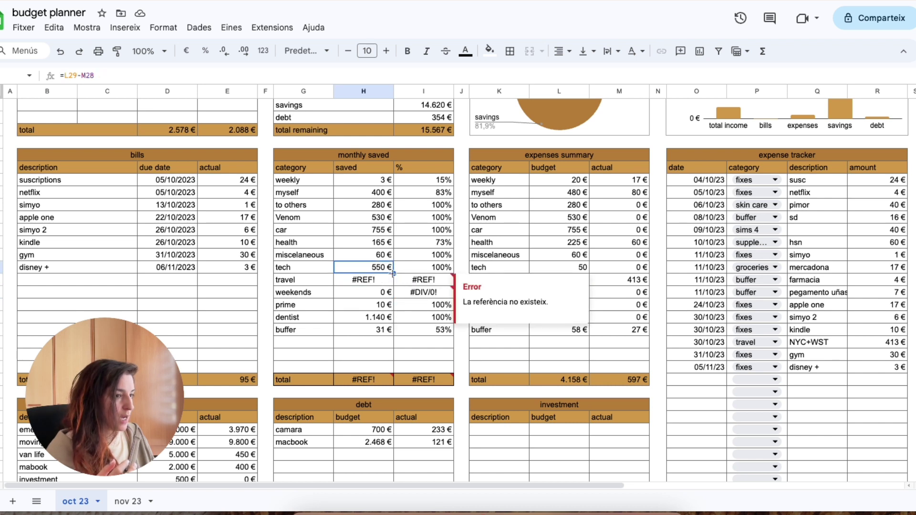
{"action": "key", "text": "ctrl+z"}
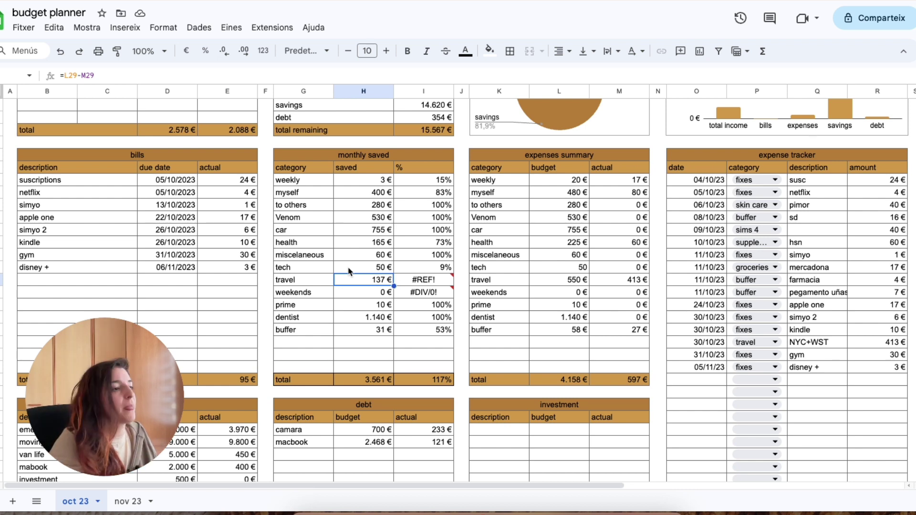
Step: Review the budgets for myself, to others, Venom, health, weekly and weekends in the expenses summary
{"action": "left_click", "coordinate": [541, 195]}
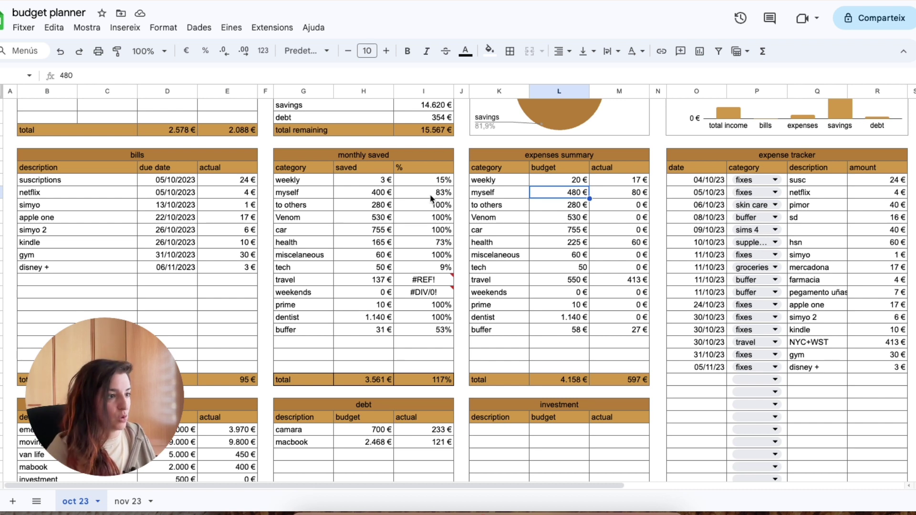
{"action": "left_click", "coordinate": [544, 207]}
{"action": "left_click", "coordinate": [561, 218]}
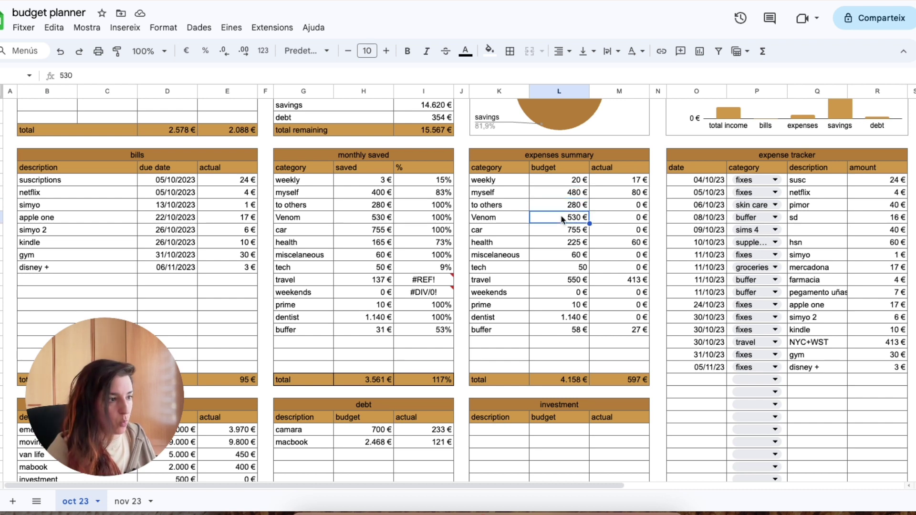
{"action": "left_click", "coordinate": [575, 242]}
{"action": "left_click", "coordinate": [560, 184]}
{"action": "left_click", "coordinate": [564, 293]}
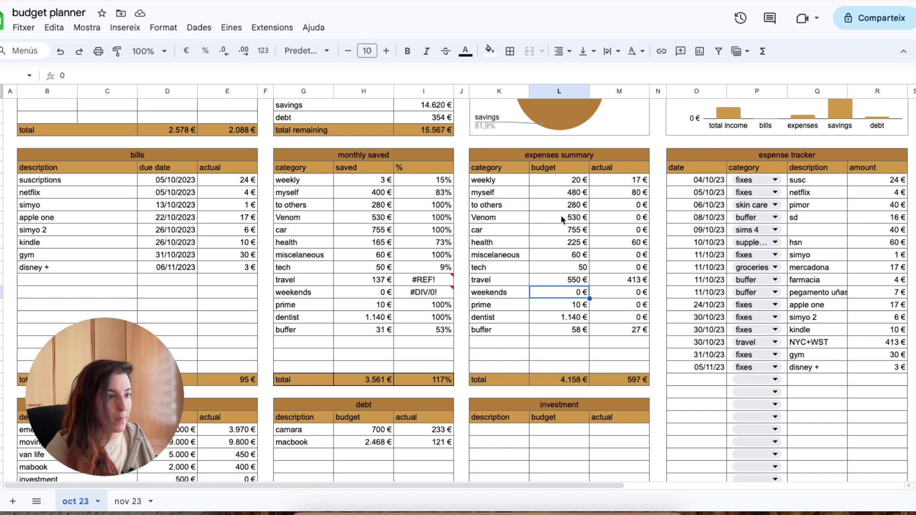
Step: Check how the weekly category's actual, saved and percentage formulas are built and linked to its budget
{"action": "left_click", "coordinate": [609, 181]}
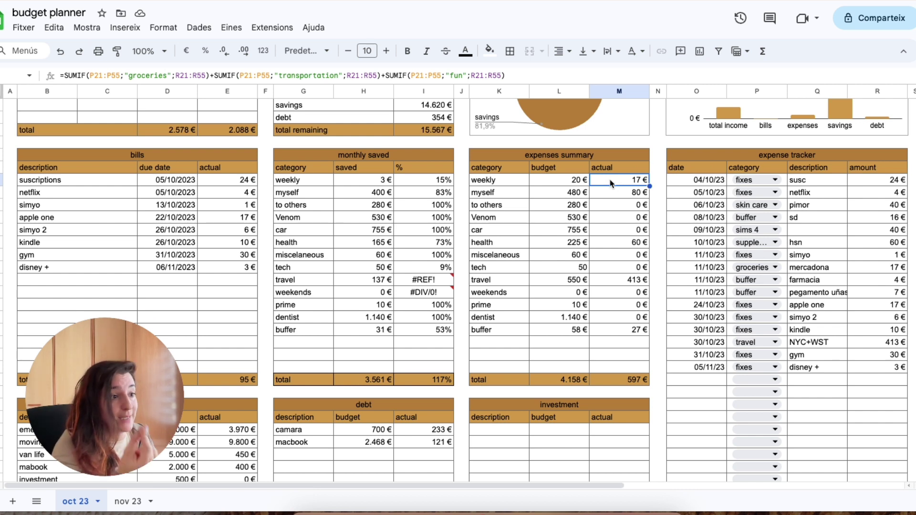
{"action": "left_click", "coordinate": [354, 183]}
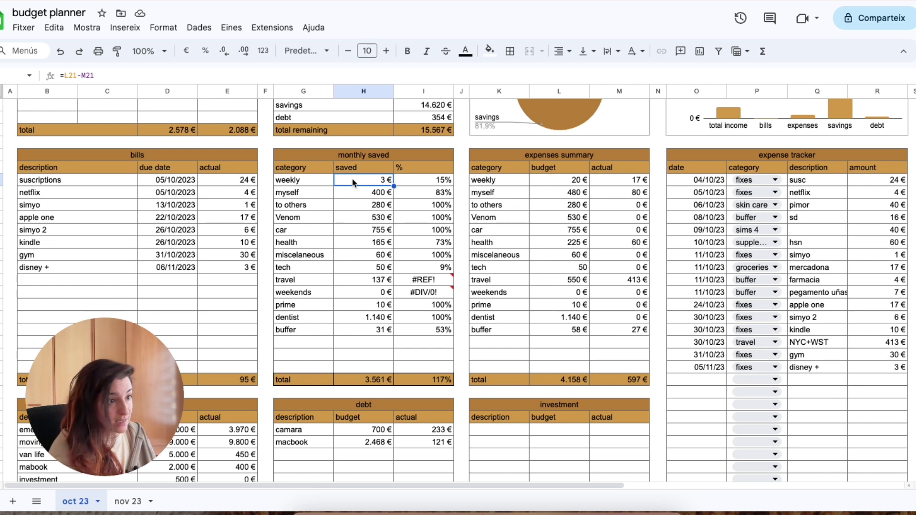
{"action": "left_click", "coordinate": [548, 182]}
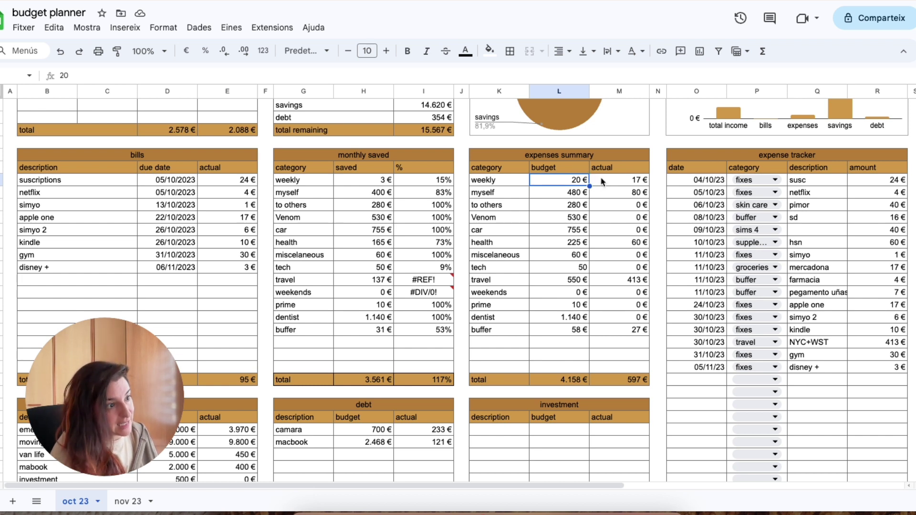
{"action": "left_click", "coordinate": [366, 181]}
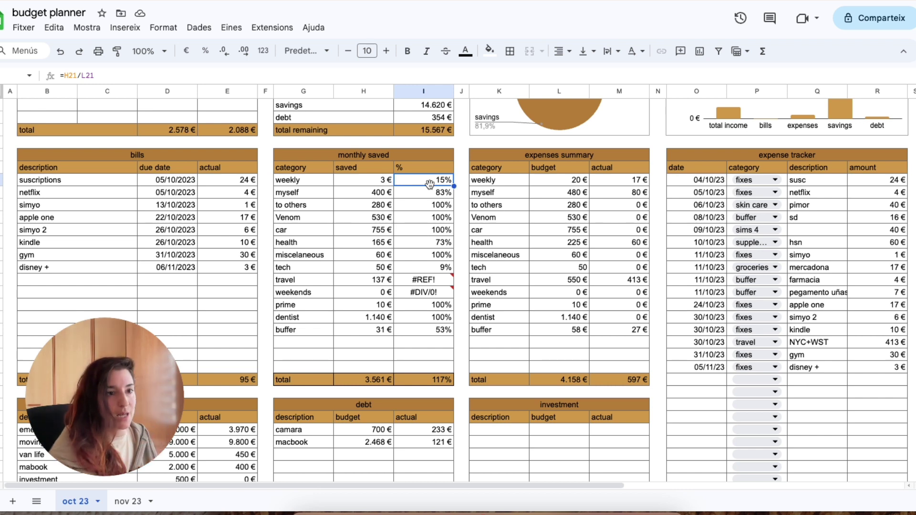
Step: Correct the tech and travel percentage formulas to divide saved by their own budget, with =H29/L29 for travel
{"action": "left_click", "coordinate": [411, 268]}
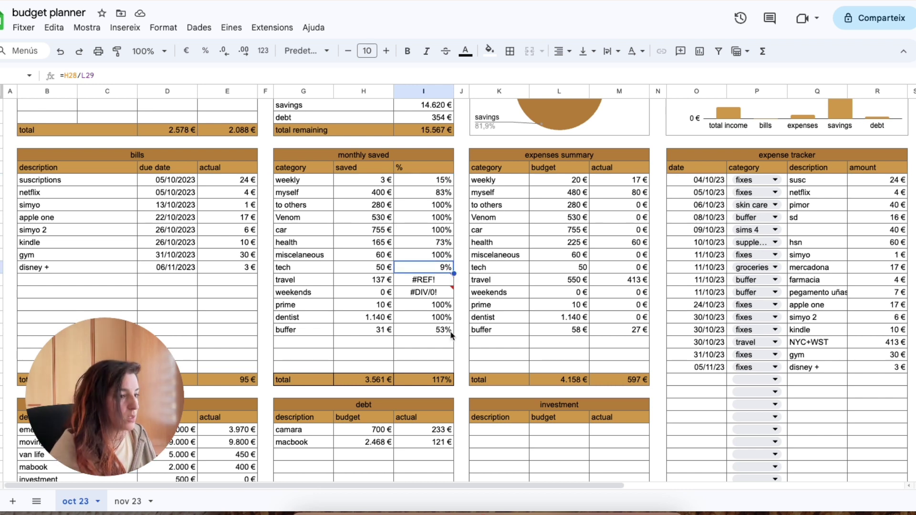
{"action": "double_click", "coordinate": [454, 274]}
{"action": "left_click", "coordinate": [420, 281]}
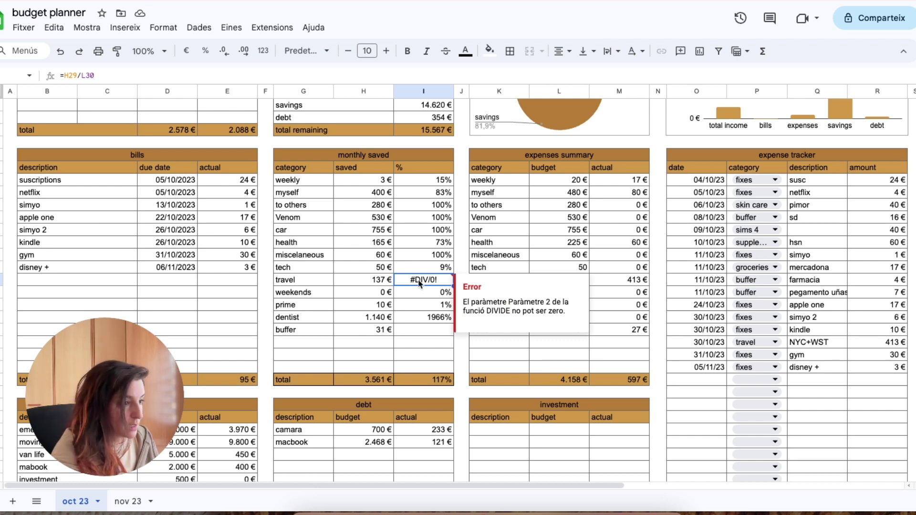
{"action": "key", "text": "ctrl+z"}
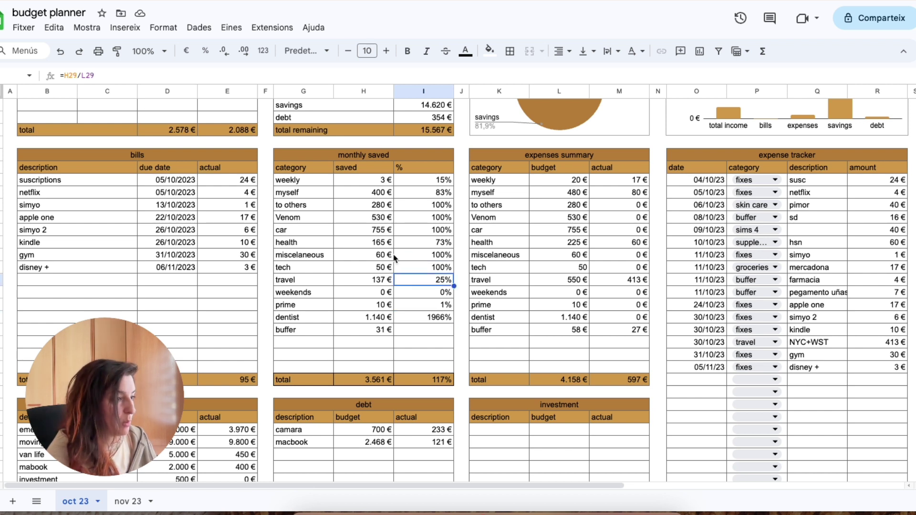
Step: Check which budget and actual cells the miscellaneous saved formula refers to
{"action": "left_click", "coordinate": [352, 259]}
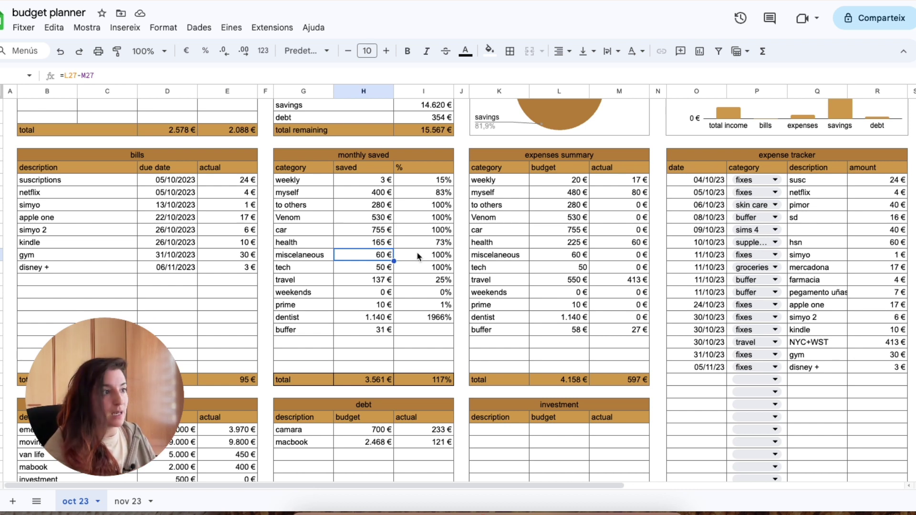
{"action": "left_click", "coordinate": [57, 75]}
{"action": "left_click", "coordinate": [116, 74]}
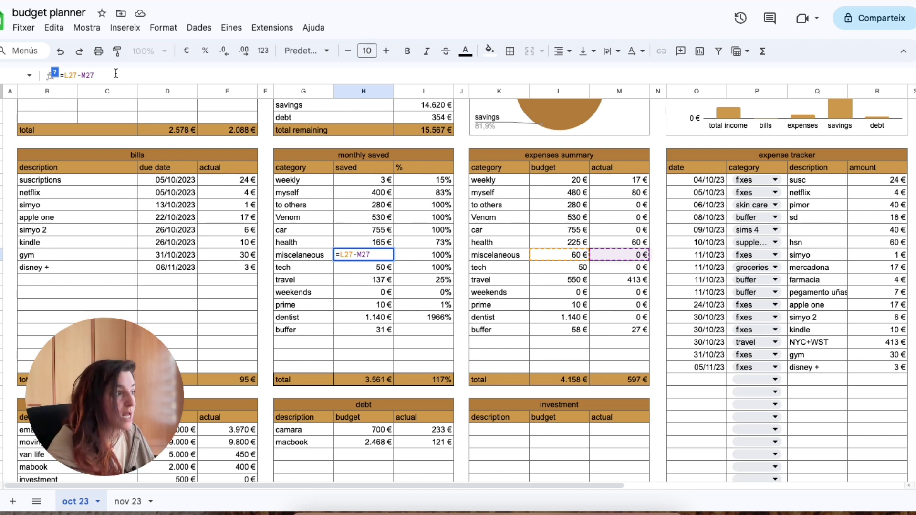
{"action": "left_click", "coordinate": [509, 306]}
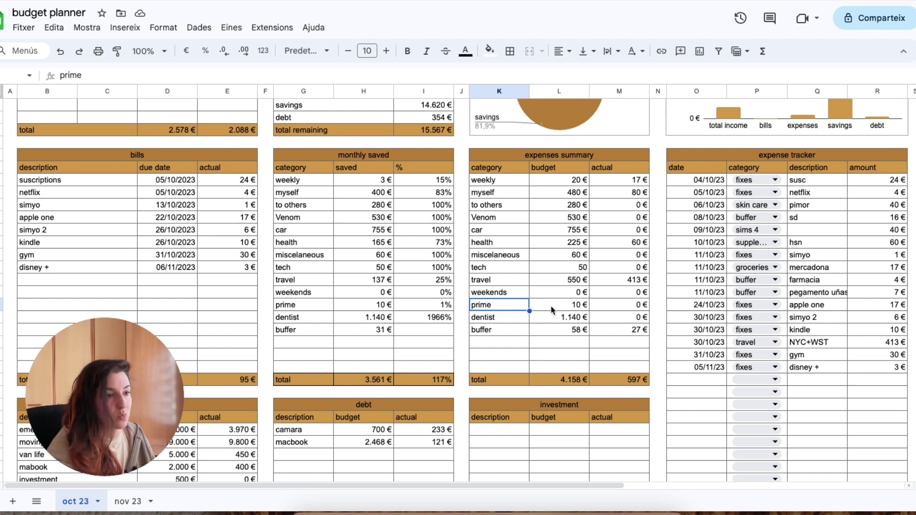
Step: Correct the percentage formulas from weekends to buffer to use each category's own budget, with =H32/L32 for dentist
{"action": "left_click", "coordinate": [411, 320]}
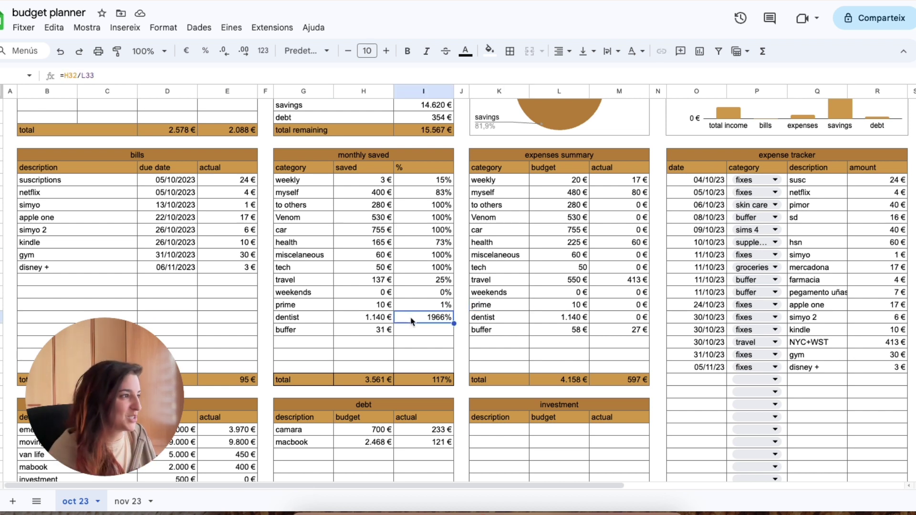
{"action": "left_click", "coordinate": [94, 75]}
{"action": "key", "text": "BackSpace"}
{"action": "type", "text": "2"}
{"action": "key", "text": "Return"}
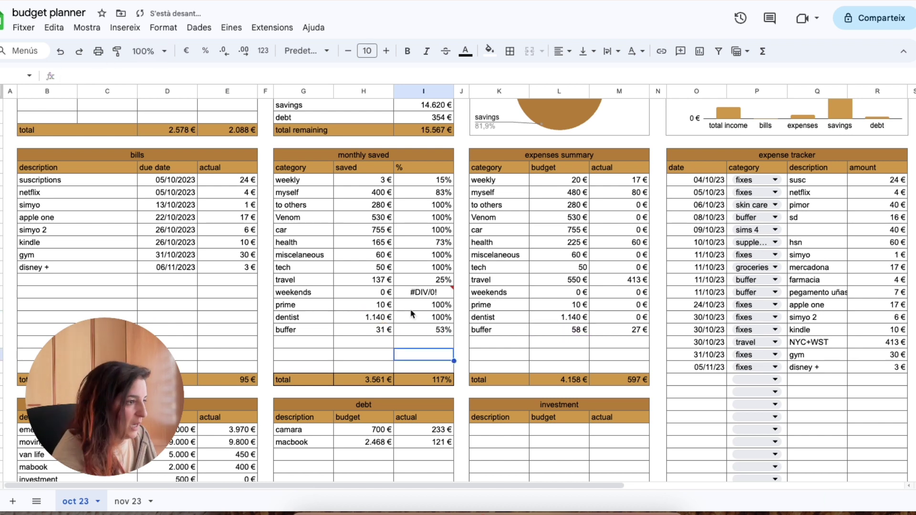
Step: Wrap the weekends percentage formula in an error check that returns zero: =iferror(H30/L30;0)
{"action": "left_click", "coordinate": [422, 292]}
{"action": "left_click", "coordinate": [63, 75]}
{"action": "type", "text": "iferror("}
{"action": "key", "text": "End"}
{"action": "type", "text": ";0)"}
{"action": "left_click", "coordinate": [441, 296]}
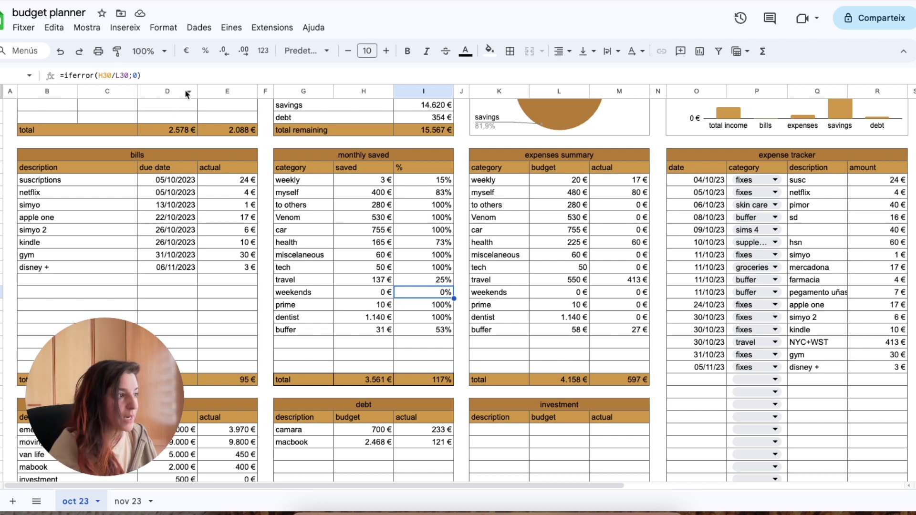
Step: Check the percentage formulas for travel, weekends, prime, dentist and buffer in the monthly saved table
{"action": "left_click", "coordinate": [416, 308]}
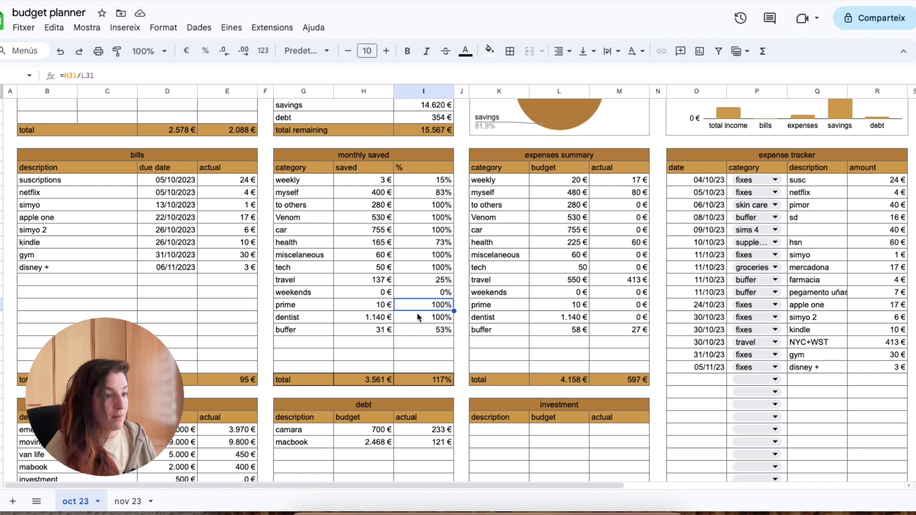
{"action": "left_click", "coordinate": [419, 319]}
{"action": "left_click", "coordinate": [422, 333]}
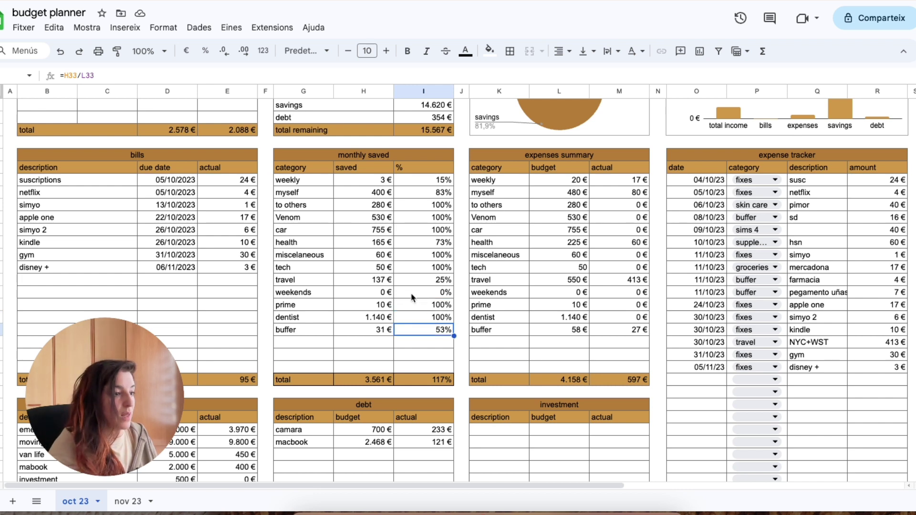
{"action": "left_click", "coordinate": [418, 282]}
{"action": "left_click", "coordinate": [420, 292]}
{"action": "left_click", "coordinate": [421, 317]}
{"action": "left_click", "coordinate": [421, 330]}
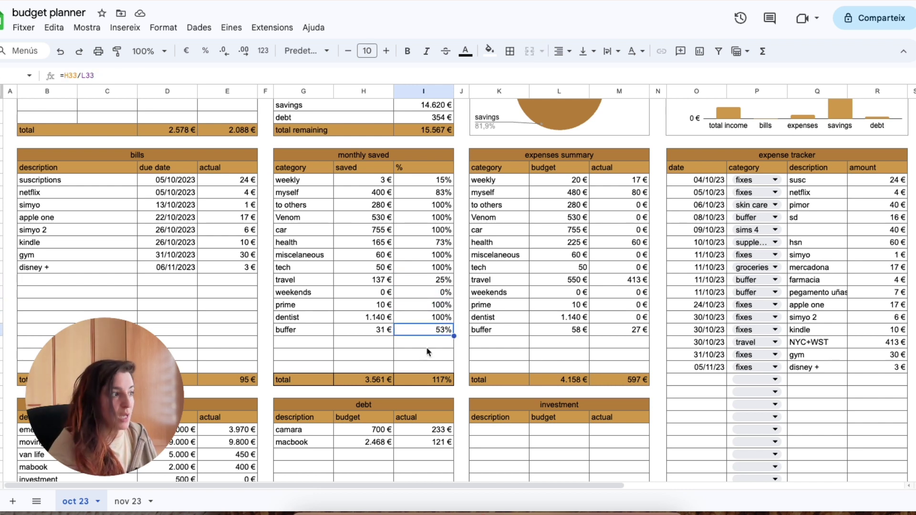
Step: Check the total formulas for the monthly saved percentage, the expenses summary's actual column and the expense tracker's amounts
{"action": "left_click", "coordinate": [428, 356]}
{"action": "left_click", "coordinate": [426, 381]}
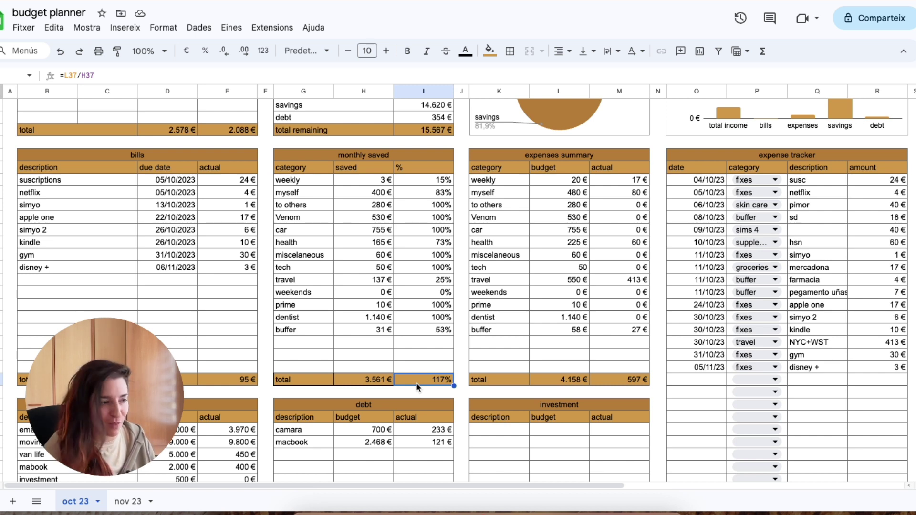
{"action": "left_click", "coordinate": [622, 382]}
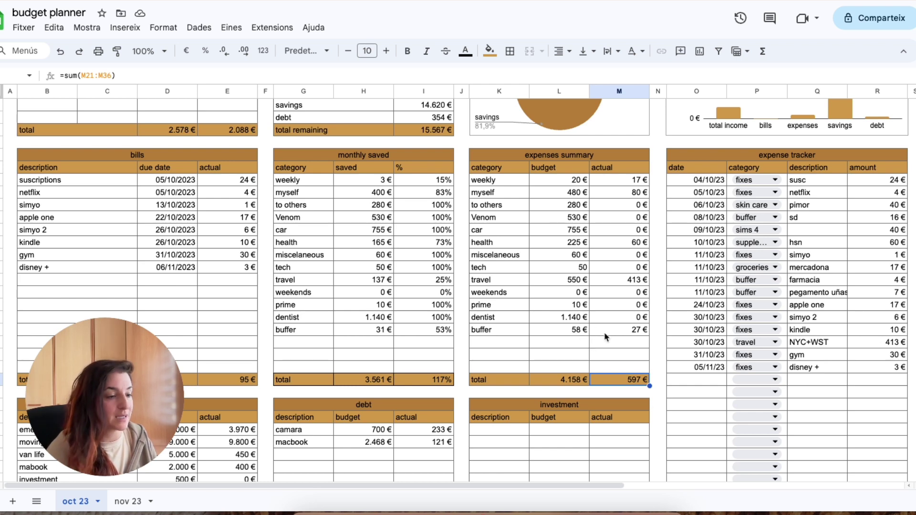
{"action": "scroll", "coordinate": [606, 336], "scroll_direction": "down", "scroll_amount": 5}
{"action": "left_click", "coordinate": [886, 418]}
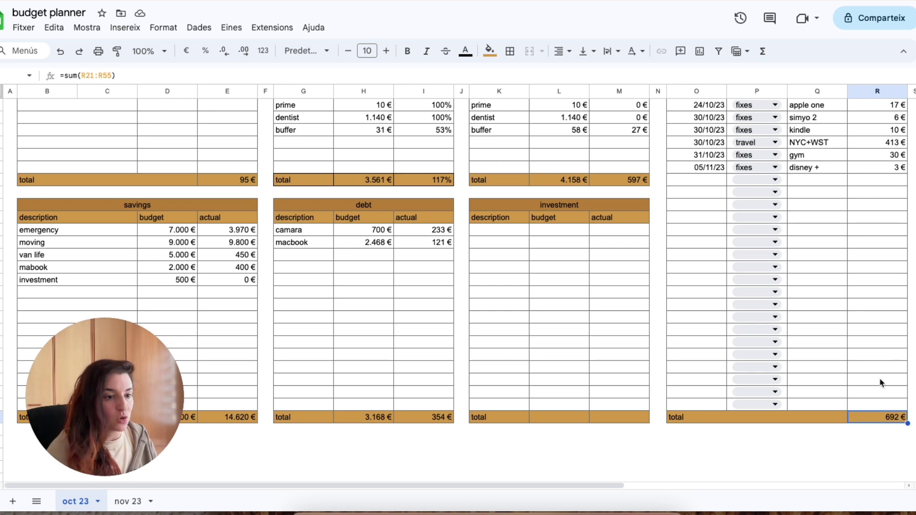
Step: Link the expenses amount in the budget summary to the expenses summary's actual total with =M37
{"action": "scroll", "coordinate": [881, 382], "scroll_direction": "up", "scroll_amount": 5}
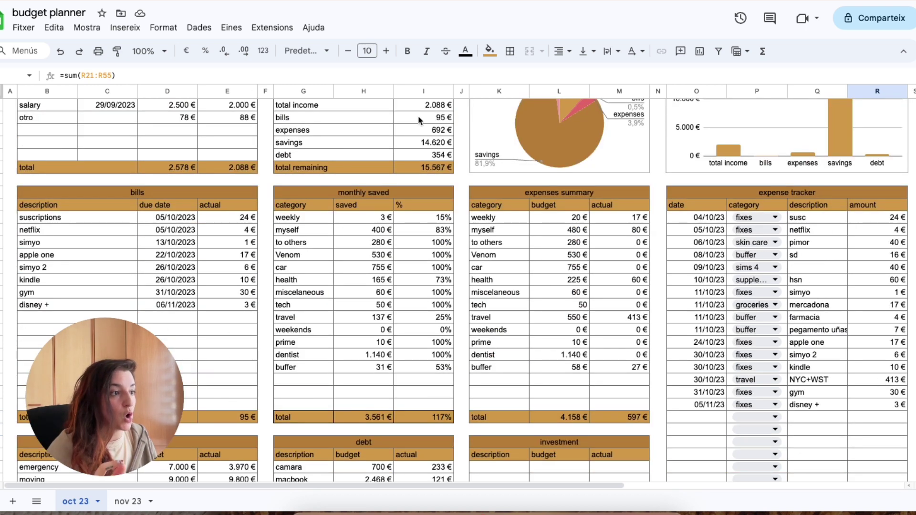
{"action": "left_click", "coordinate": [423, 130]}
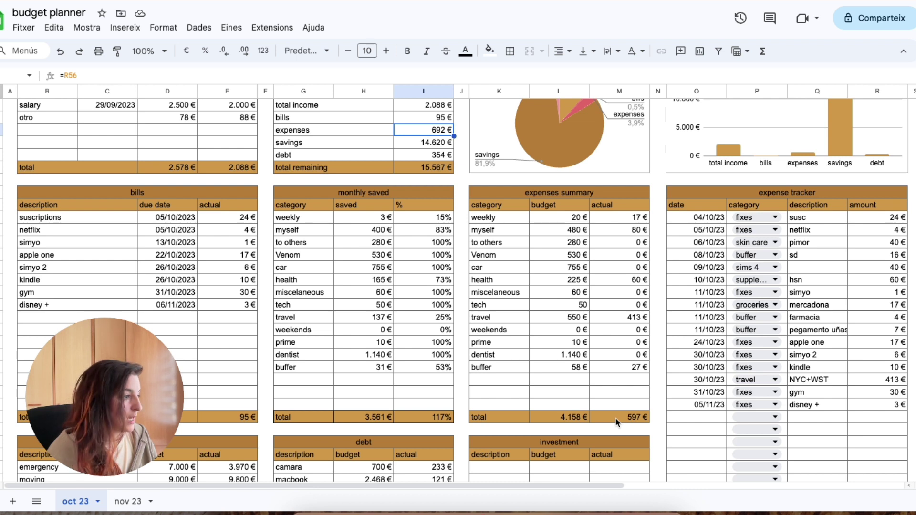
{"action": "type", "text": "="}
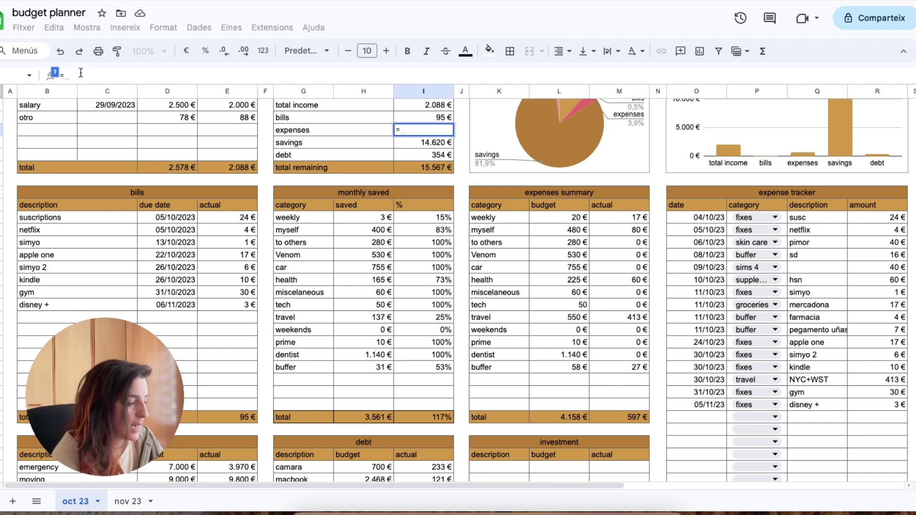
{"action": "type", "text": "m37"}
{"action": "key", "text": "Return"}
Step: Compare the combined sum of bills and expenses in the budget summary with the expense tracker's total
{"action": "left_click", "coordinate": [621, 417]}
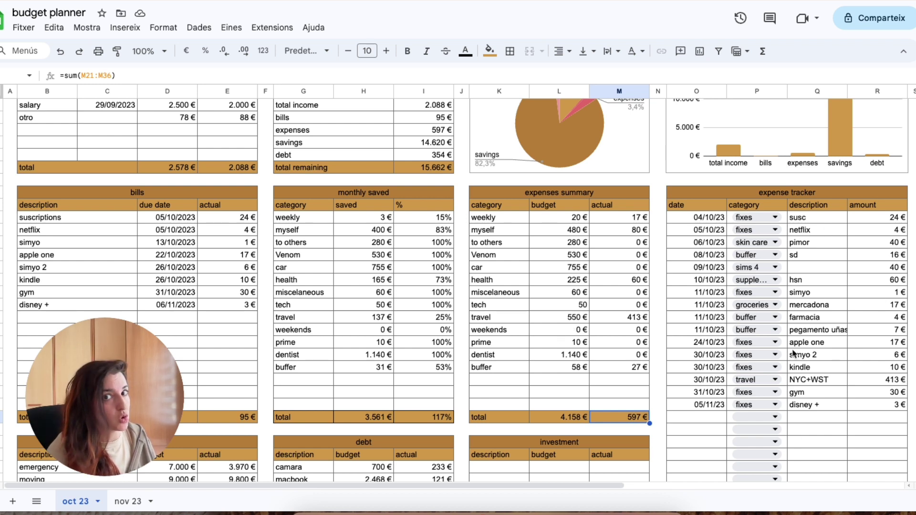
{"action": "left_click_drag", "start_coordinate": [419, 119], "coordinate": [420, 130]}
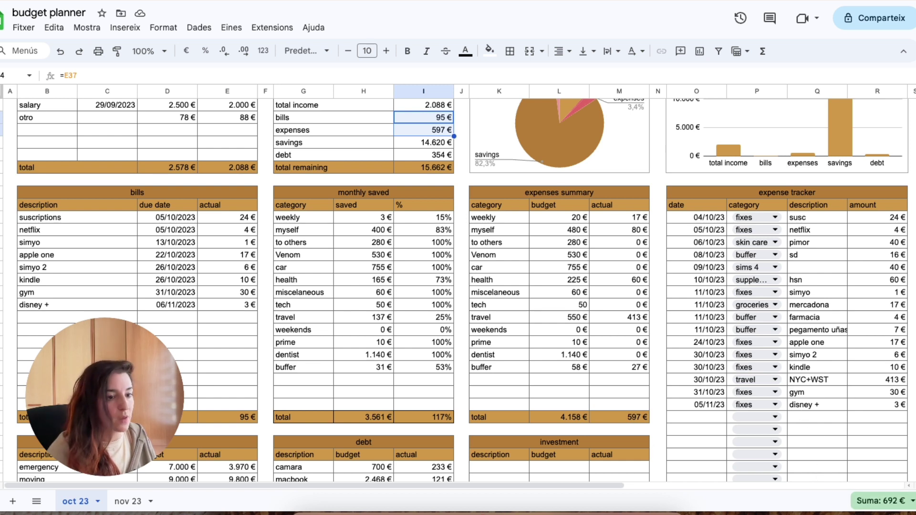
{"action": "left_click", "coordinate": [912, 501]}
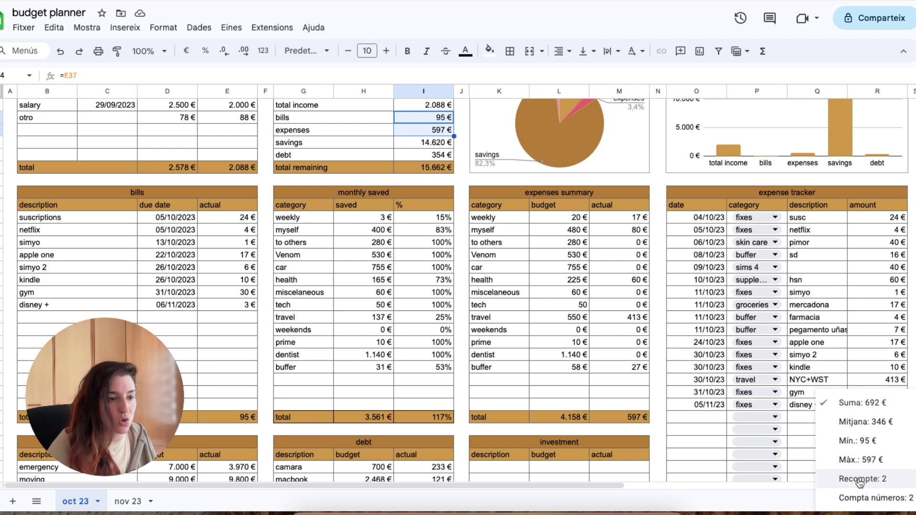
{"action": "left_click", "coordinate": [845, 409]}
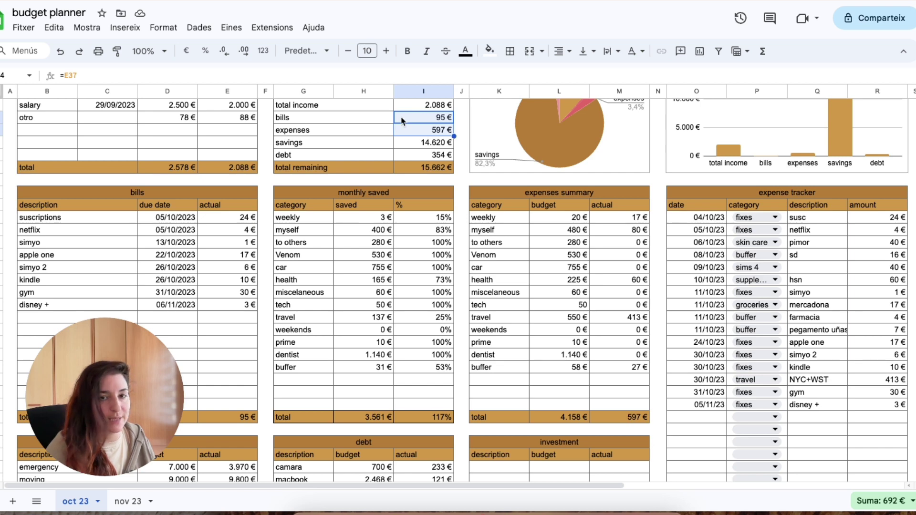
{"action": "scroll", "coordinate": [828, 394], "scroll_direction": "down", "scroll_amount": 6}
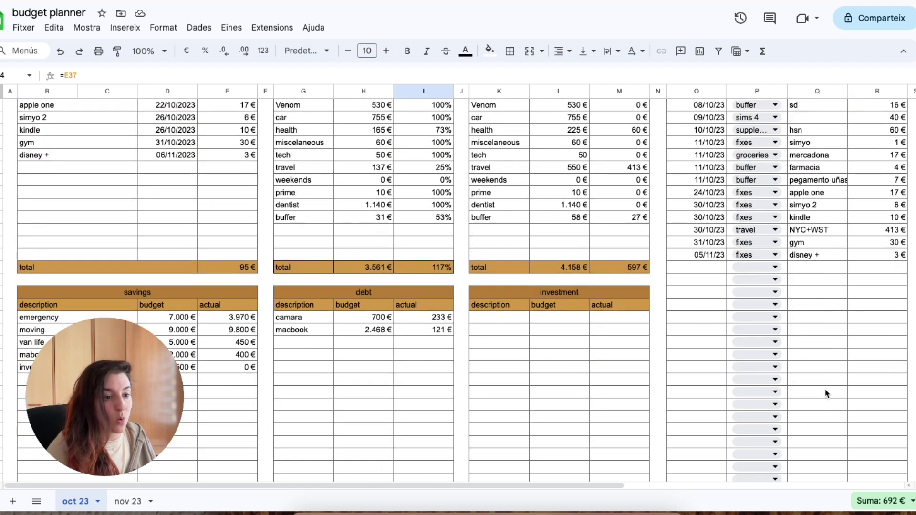
{"action": "left_click", "coordinate": [880, 381]}
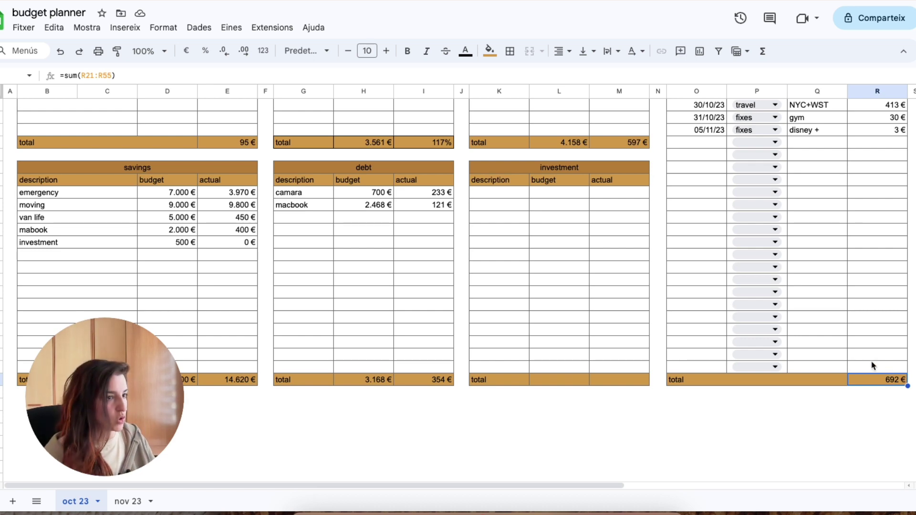
Step: Examine the first expense tracker entry, including its category options, description and date
{"action": "scroll", "coordinate": [851, 363], "scroll_direction": "up", "scroll_amount": 4}
{"action": "scroll", "coordinate": [852, 364], "scroll_direction": "up", "scroll_amount": 2}
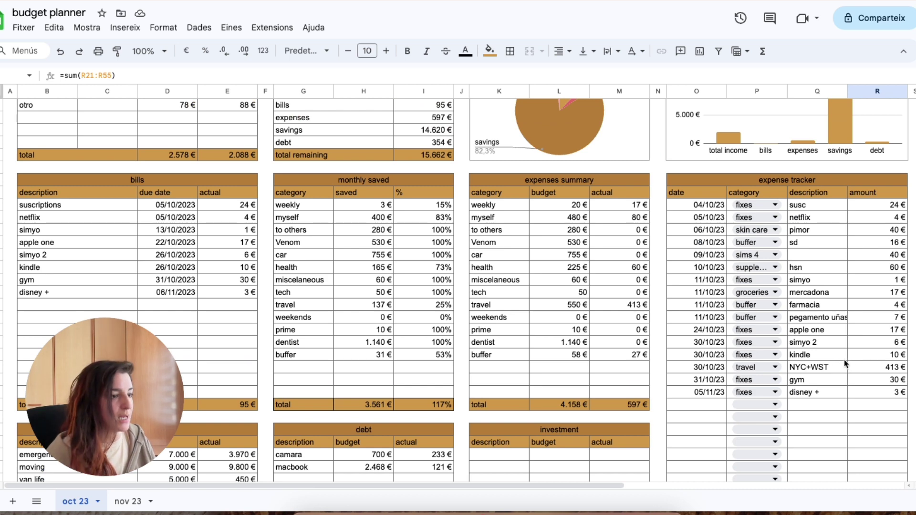
{"action": "scroll", "coordinate": [814, 364], "scroll_direction": "up", "scroll_amount": 1}
{"action": "scroll", "coordinate": [799, 359], "scroll_direction": "up", "scroll_amount": 1}
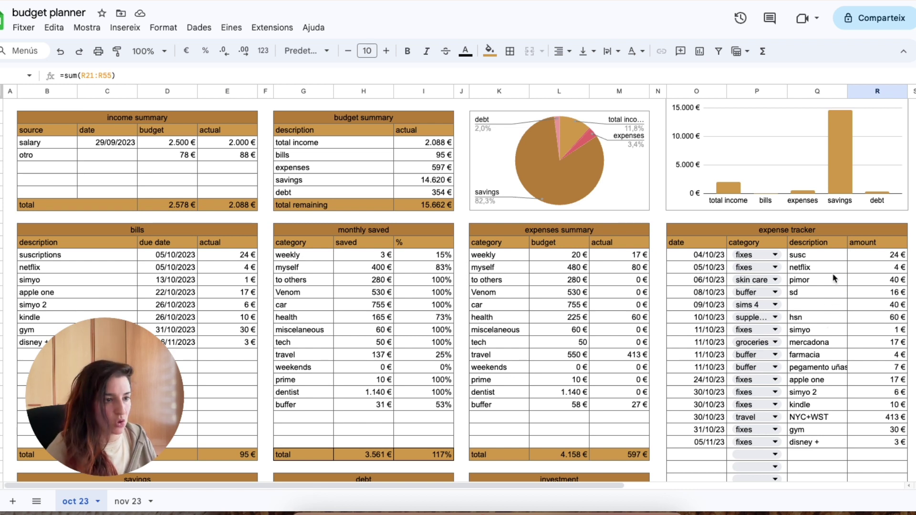
{"action": "left_click", "coordinate": [775, 255]}
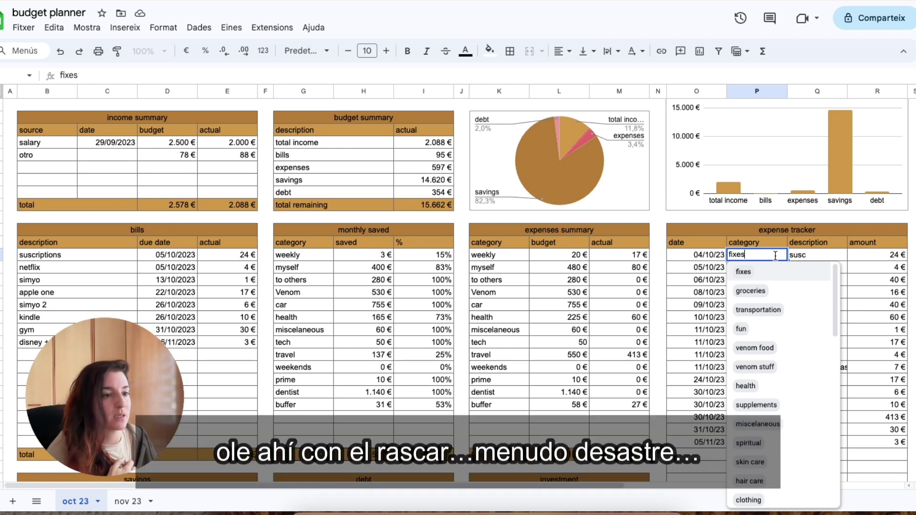
{"action": "left_click", "coordinate": [820, 258]}
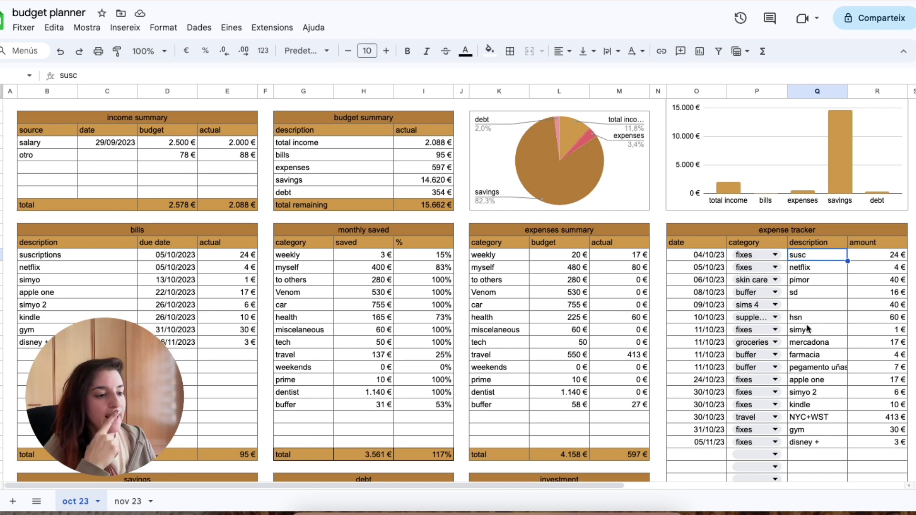
{"action": "left_click", "coordinate": [690, 257]}
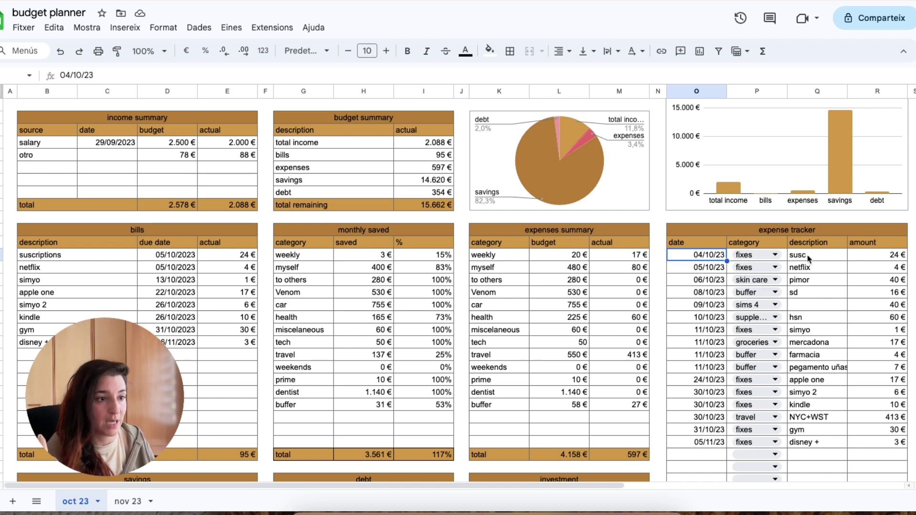
Step: Look over the expense tracker descriptions for kindle, simyo, hsn, sd and pimor
{"action": "left_click", "coordinate": [809, 405]}
{"action": "left_click", "coordinate": [808, 331]}
{"action": "left_click", "coordinate": [808, 318]}
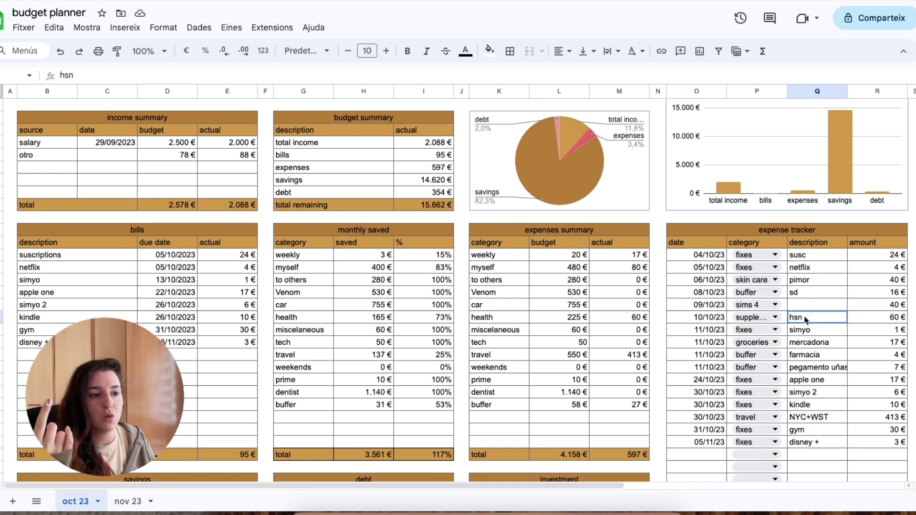
{"action": "left_click", "coordinate": [806, 293]}
{"action": "left_click", "coordinate": [805, 282]}
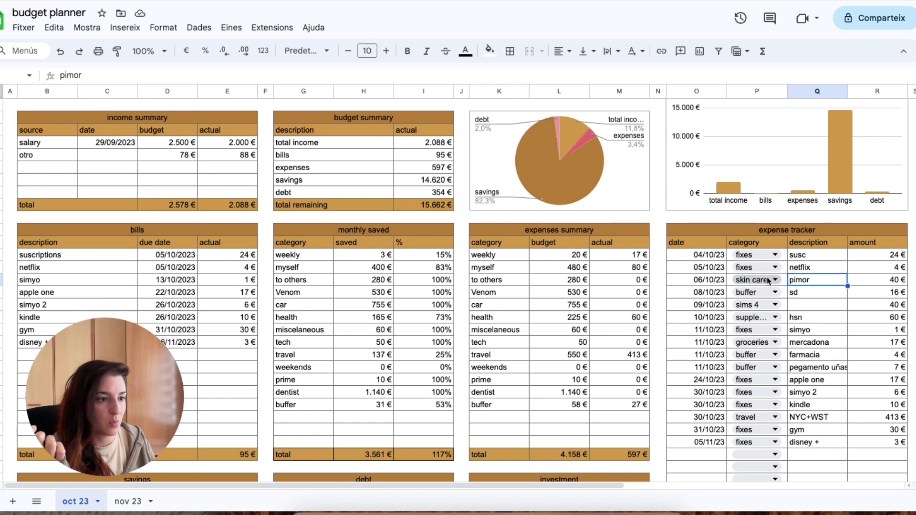
{"action": "left_click", "coordinate": [805, 296]}
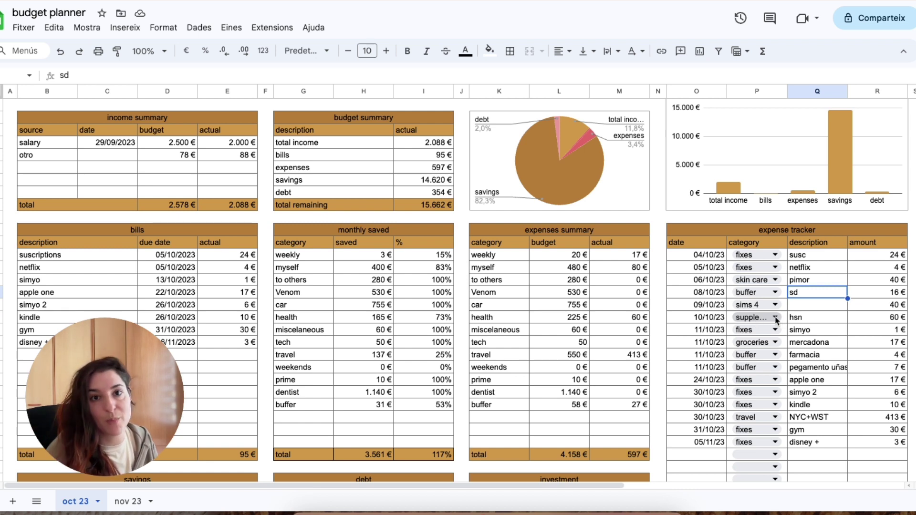
Step: Go through the expense tracker descriptions from hsn down to gym
{"action": "left_click", "coordinate": [808, 321]}
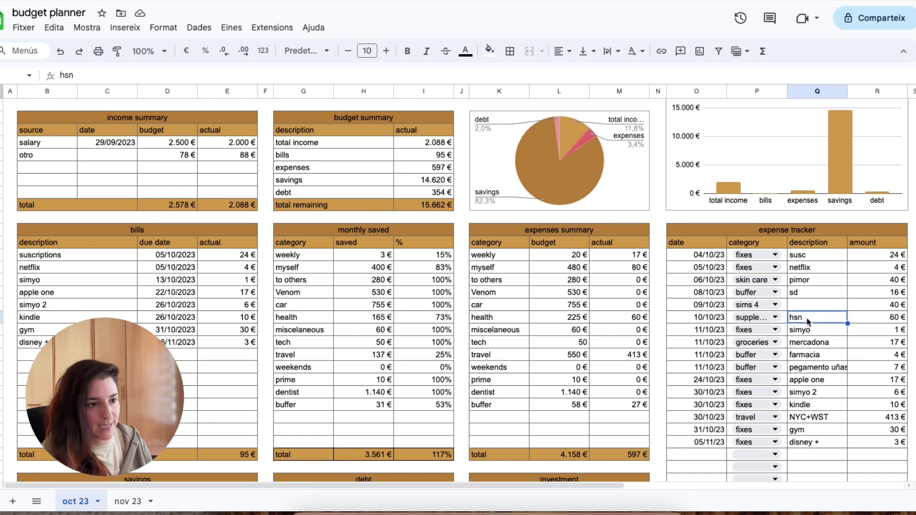
{"action": "left_click", "coordinate": [819, 332]}
{"action": "left_click", "coordinate": [820, 344]}
{"action": "left_click", "coordinate": [821, 358]}
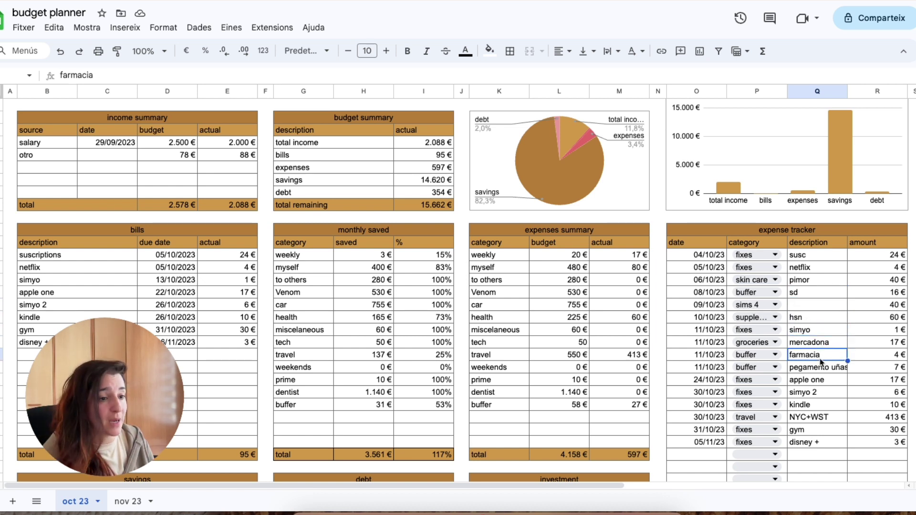
{"action": "left_click", "coordinate": [822, 370]}
{"action": "left_click", "coordinate": [822, 380]}
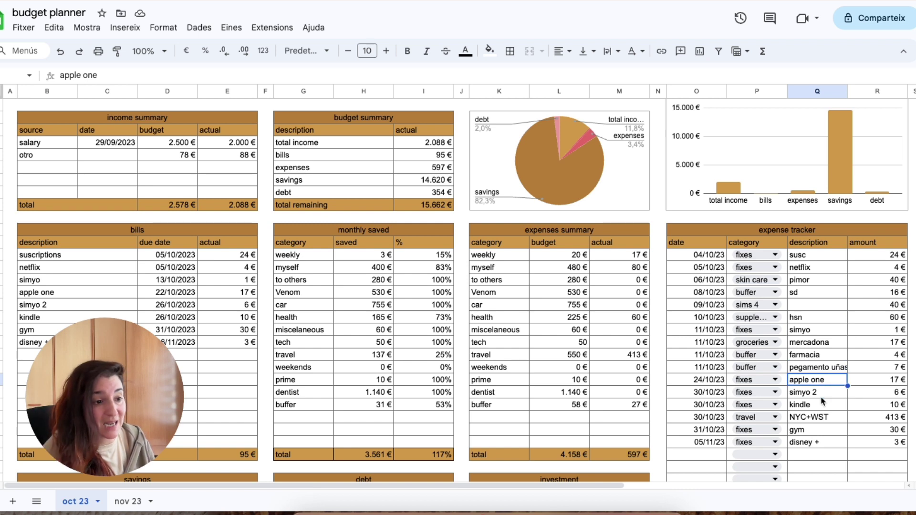
{"action": "left_click", "coordinate": [822, 393]}
{"action": "left_click", "coordinate": [823, 417]}
{"action": "left_click", "coordinate": [821, 431]}
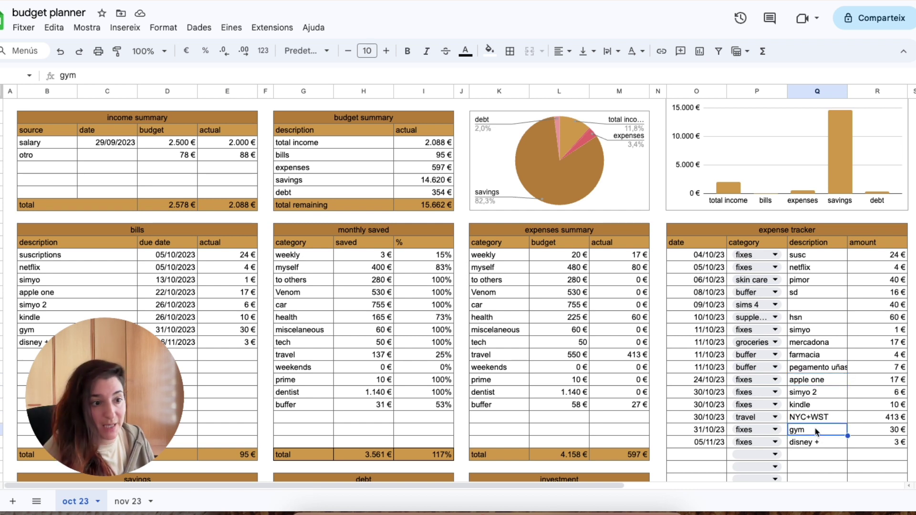
Step: Review the NYC+WST travel entry and the amounts and descriptions of other expense tracker entries, including gym, disney + and farmacia
{"action": "left_click", "coordinate": [826, 421]}
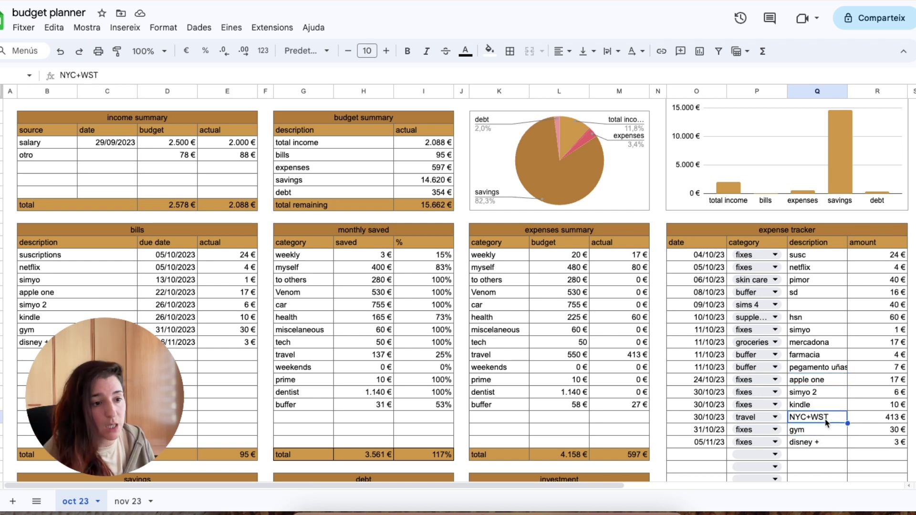
{"action": "left_click", "coordinate": [869, 420]}
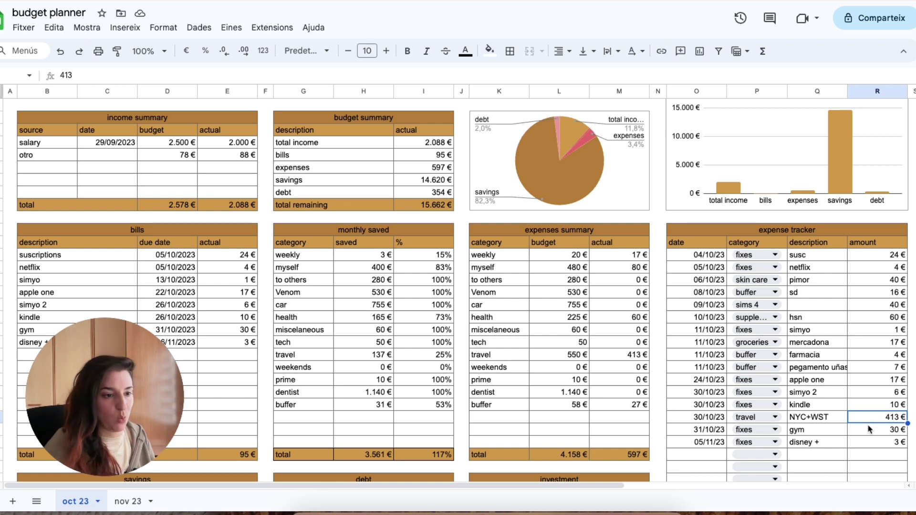
{"action": "left_click", "coordinate": [872, 430]}
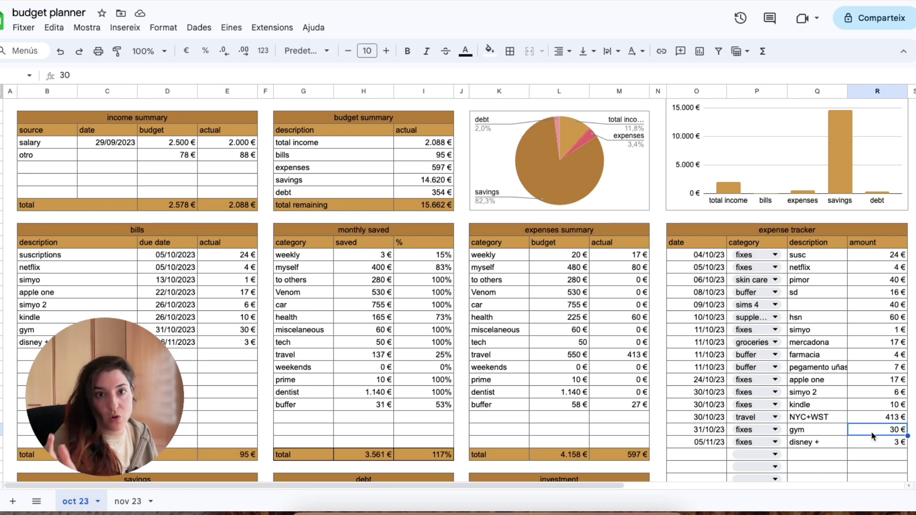
{"action": "scroll", "coordinate": [863, 410], "scroll_direction": "down", "scroll_amount": 1}
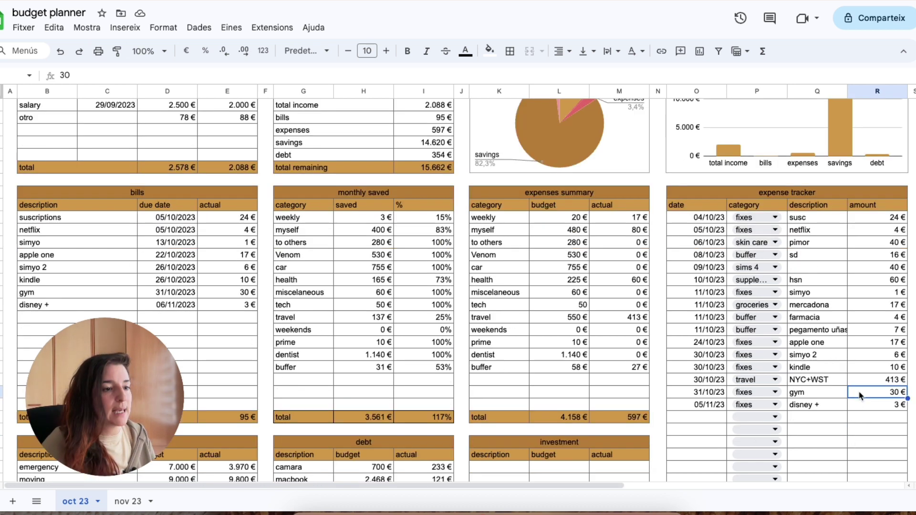
{"action": "left_click", "coordinate": [866, 406]}
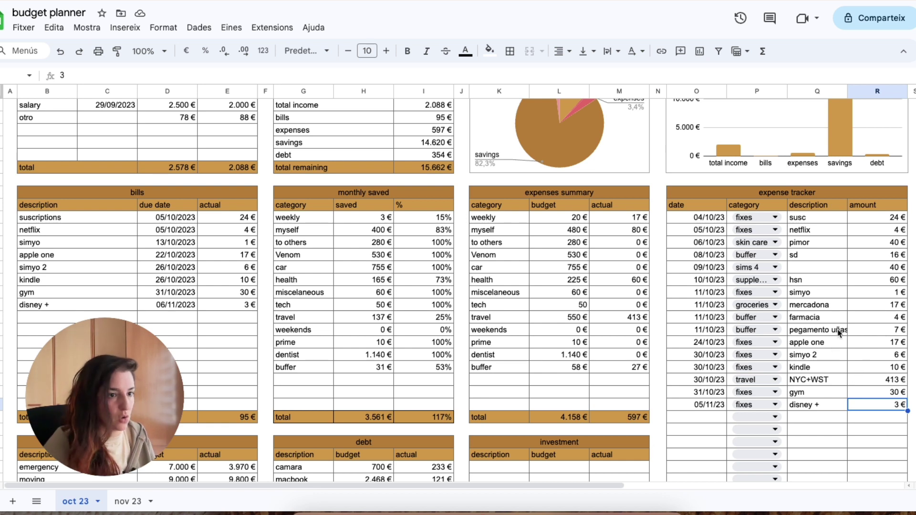
{"action": "left_click", "coordinate": [866, 317]}
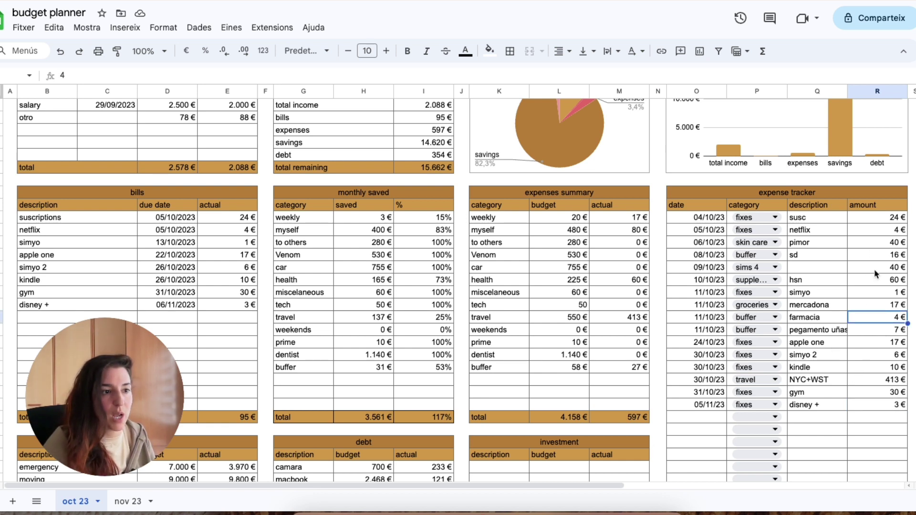
{"action": "left_click", "coordinate": [819, 268]}
{"action": "left_click", "coordinate": [825, 305]}
{"action": "left_click", "coordinate": [827, 355]}
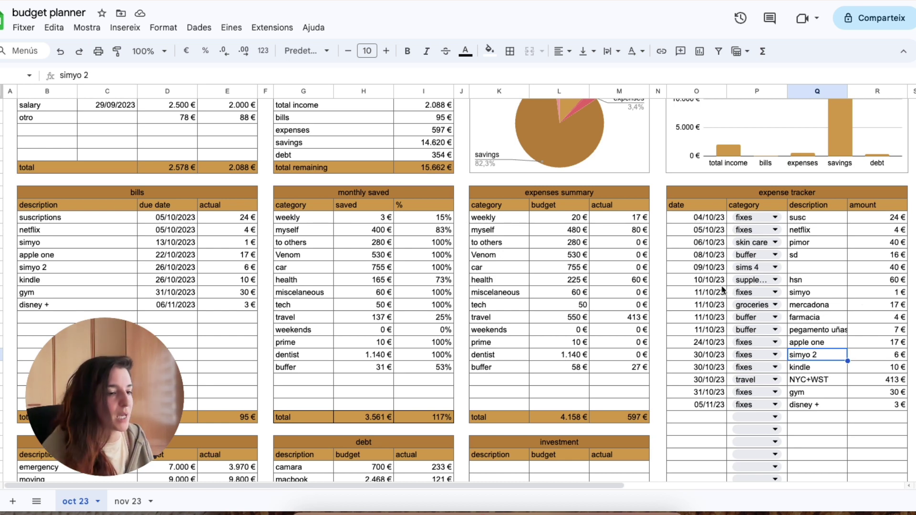
Step: Examine the savings, debt and investment tables below the monthly summaries
{"action": "scroll", "coordinate": [744, 281], "scroll_direction": "down", "scroll_amount": 5}
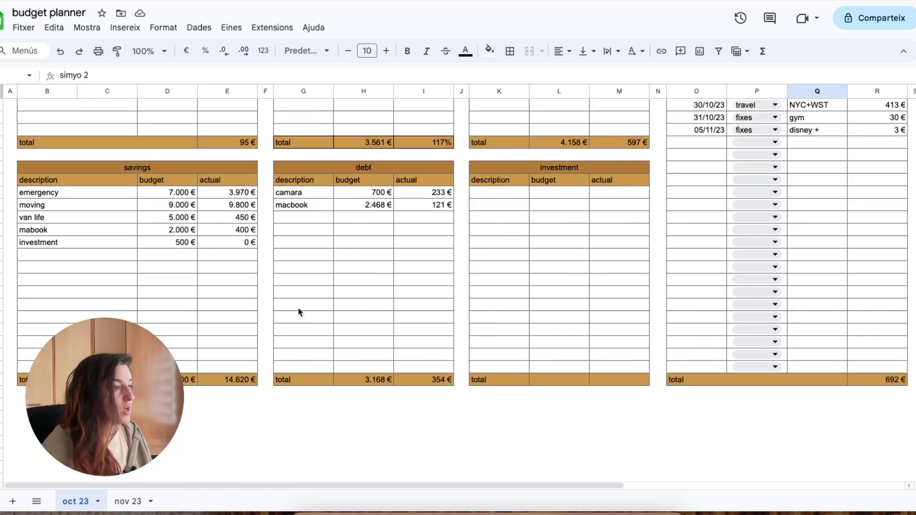
{"action": "left_click", "coordinate": [90, 169]}
{"action": "left_click", "coordinate": [368, 170]}
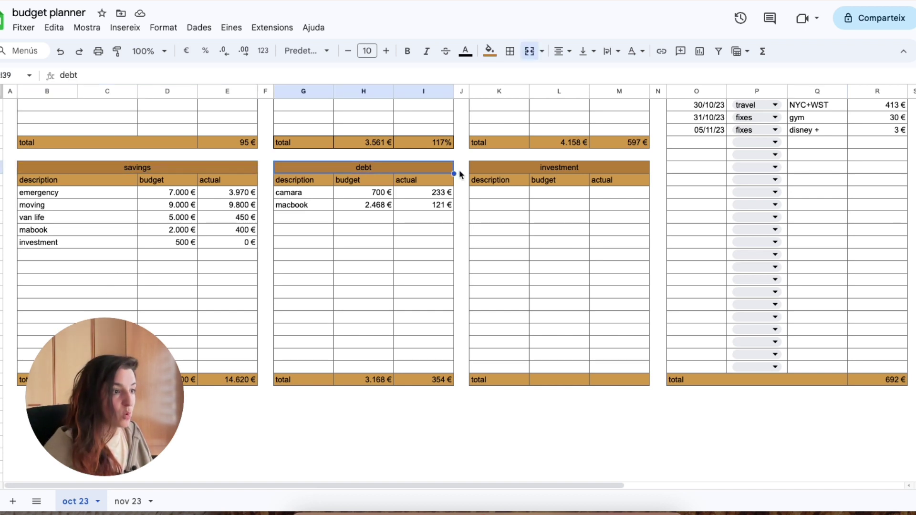
{"action": "left_click", "coordinate": [489, 170]}
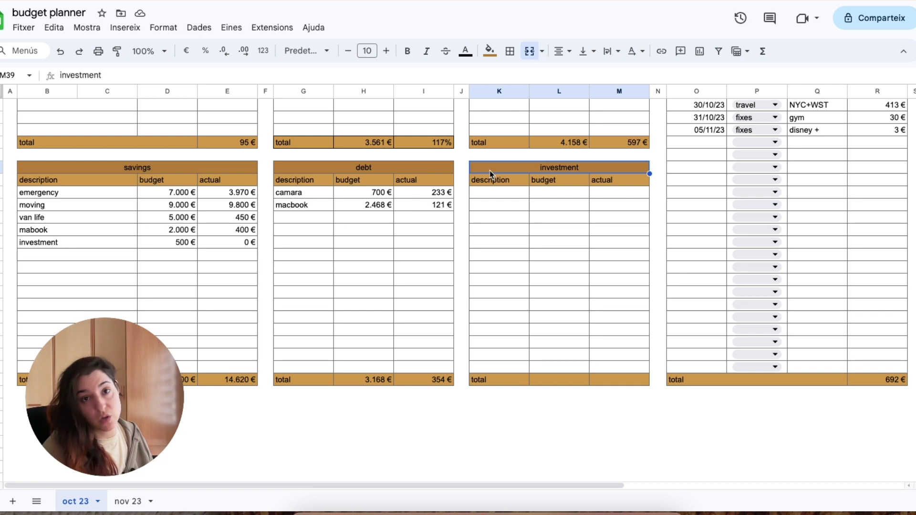
{"action": "left_click", "coordinate": [499, 220]}
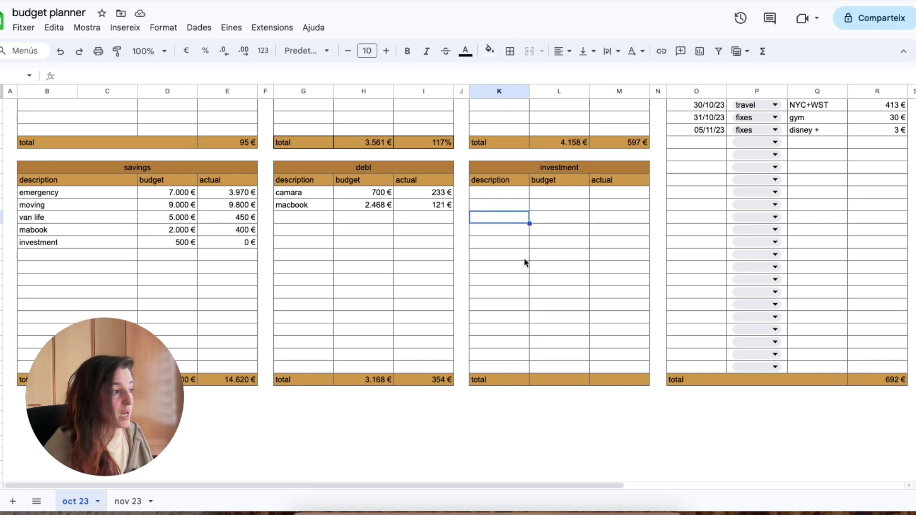
Step: Compare the investment entry in the savings table with the separate investment table
{"action": "left_click", "coordinate": [524, 266]}
{"action": "left_click_drag", "start_coordinate": [57, 242], "coordinate": [209, 245]}
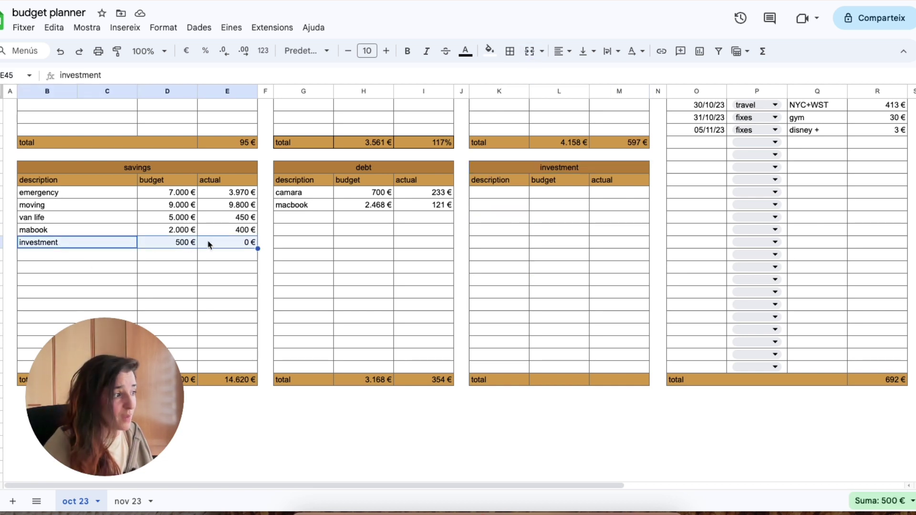
{"action": "left_click", "coordinate": [515, 194]}
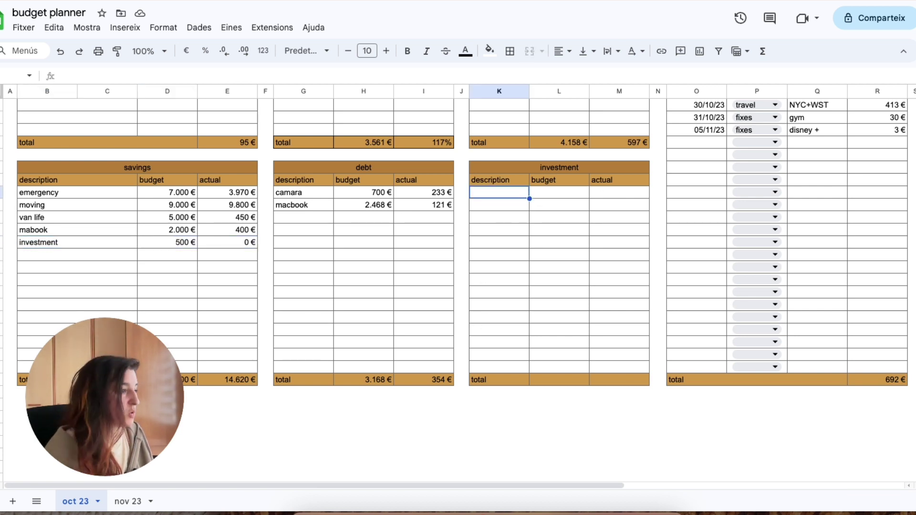
{"action": "left_click", "coordinate": [166, 244]}
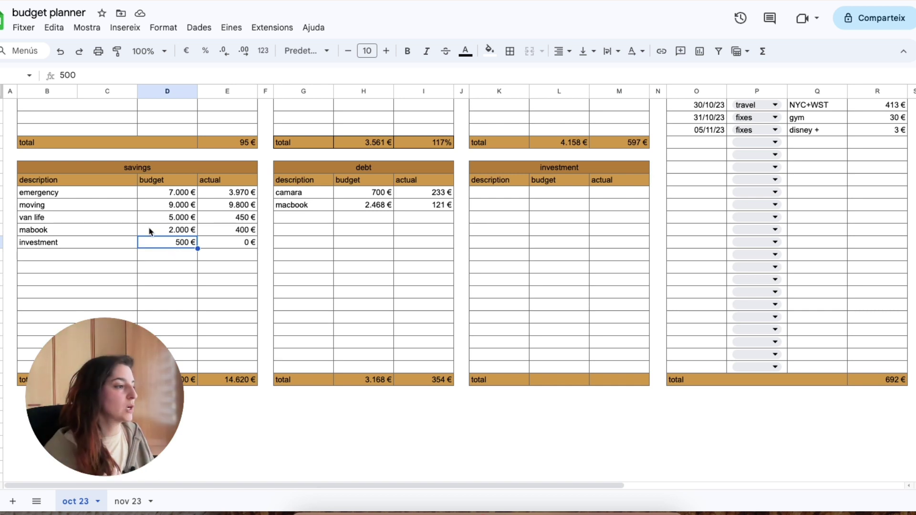
Step: Review the budget and actual savings amounts for the moving and emergency goals
{"action": "left_click", "coordinate": [162, 208]}
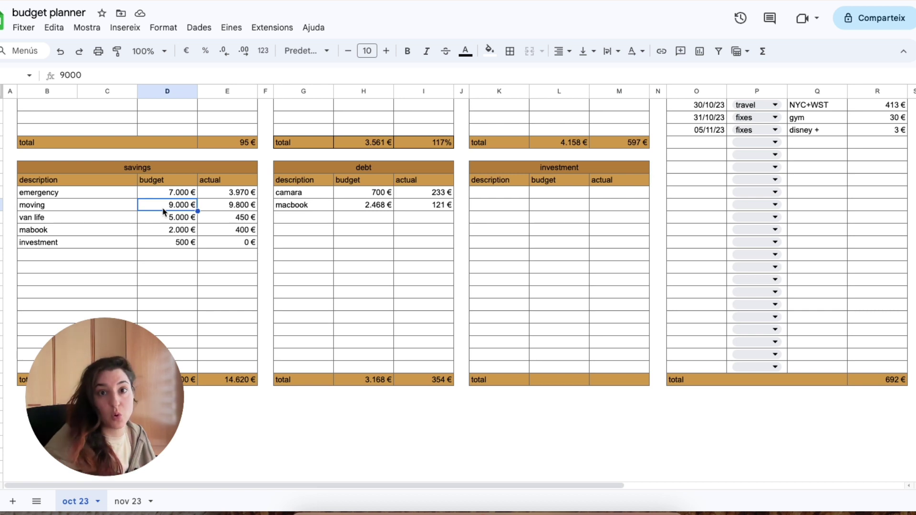
{"action": "left_click", "coordinate": [223, 209]}
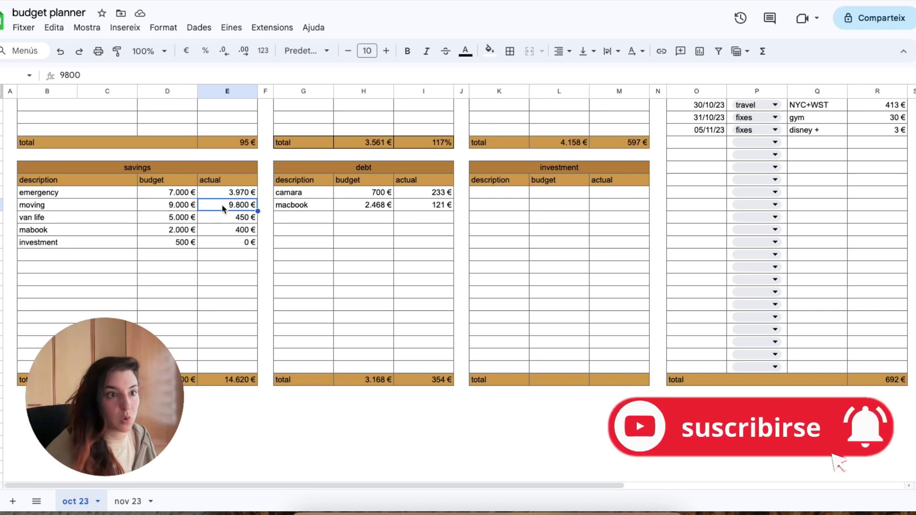
{"action": "left_click", "coordinate": [167, 193]}
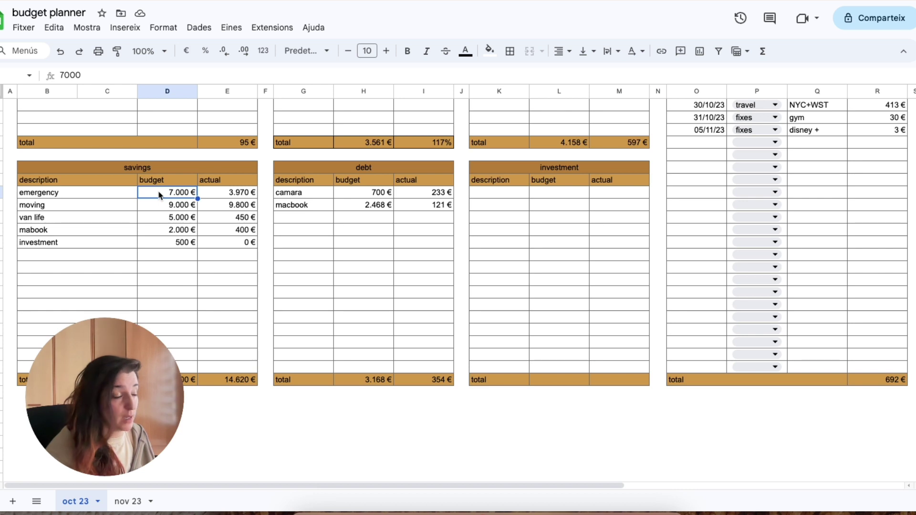
{"action": "left_click", "coordinate": [215, 195]}
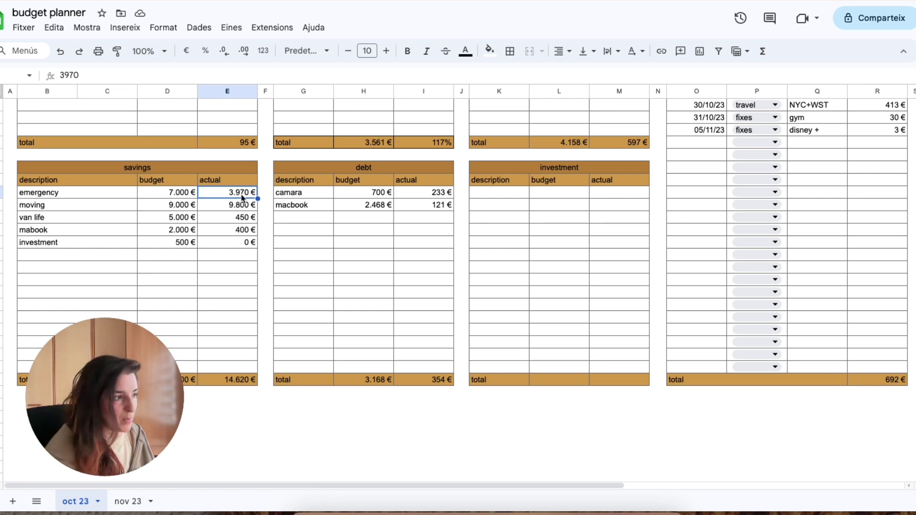
{"action": "left_click", "coordinate": [228, 208]}
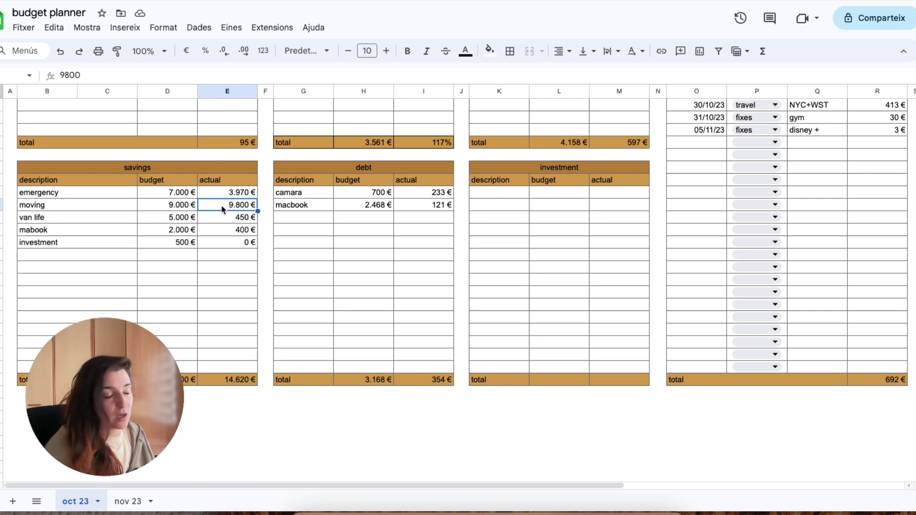
Step: Review the budget and actual savings amounts for the van life and mabook goals
{"action": "left_click", "coordinate": [222, 221]}
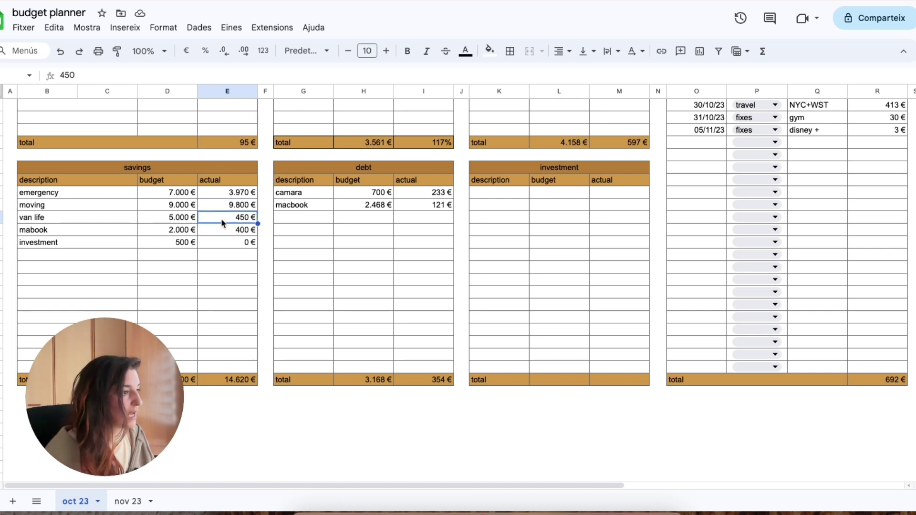
{"action": "left_click", "coordinate": [159, 221]}
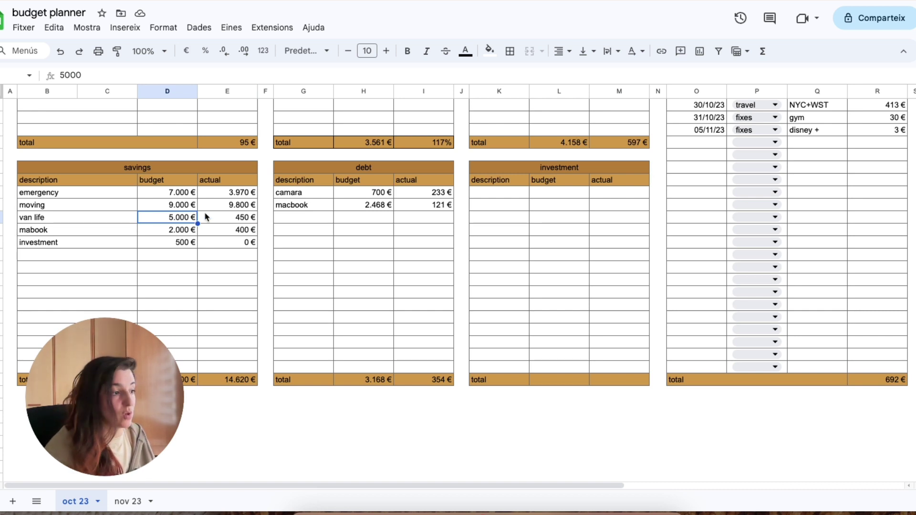
{"action": "left_click", "coordinate": [222, 220]}
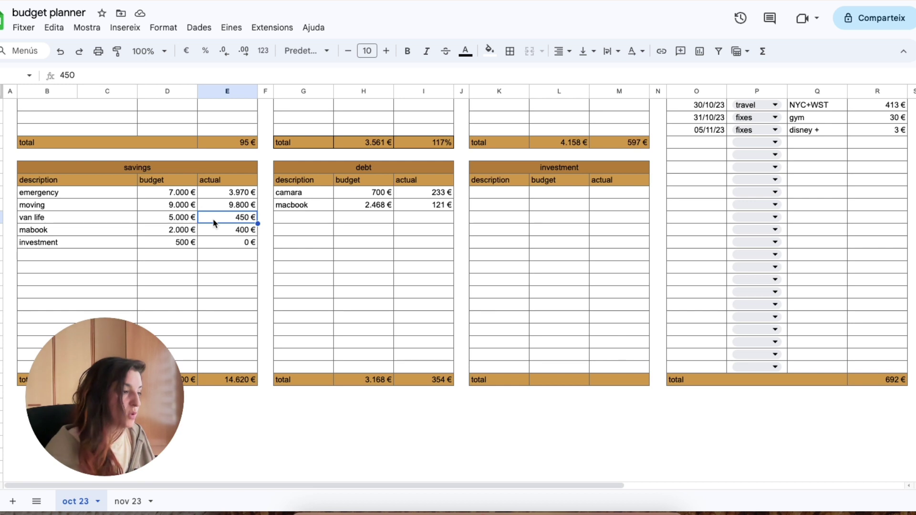
{"action": "left_click", "coordinate": [213, 231]}
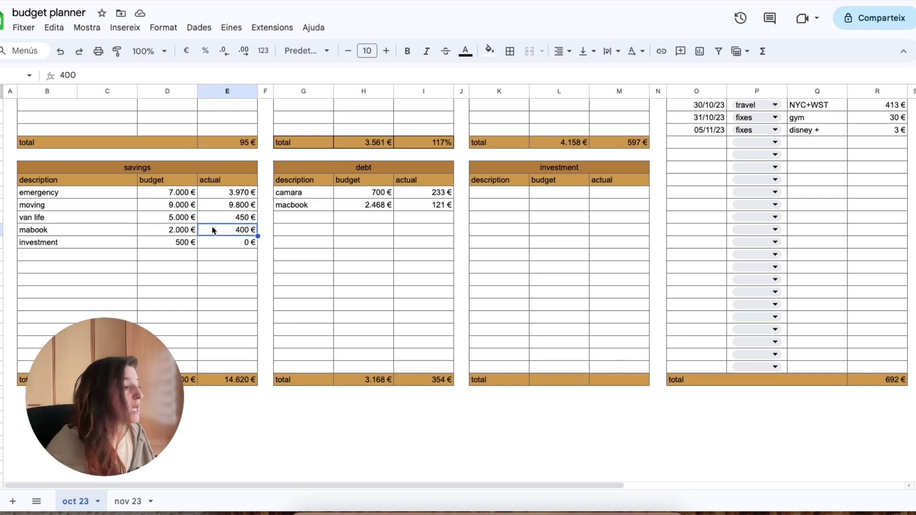
{"action": "left_click", "coordinate": [188, 232]}
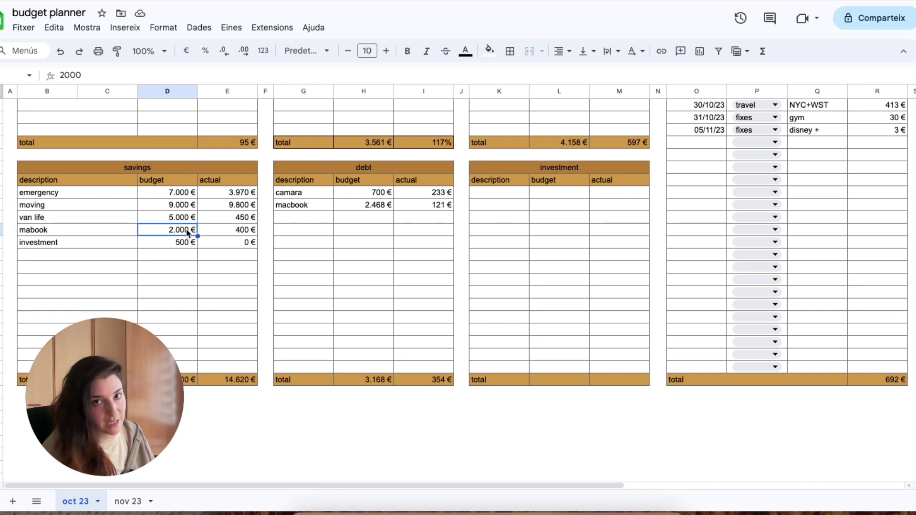
{"action": "left_click", "coordinate": [221, 233]}
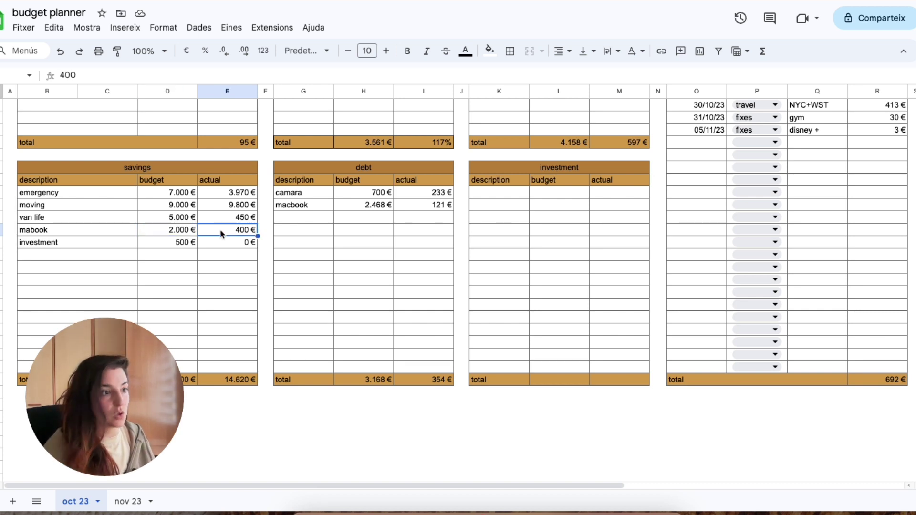
Step: Examine the budget and actual amounts of the macbook and camara entries in the debt table
{"action": "left_click", "coordinate": [408, 209]}
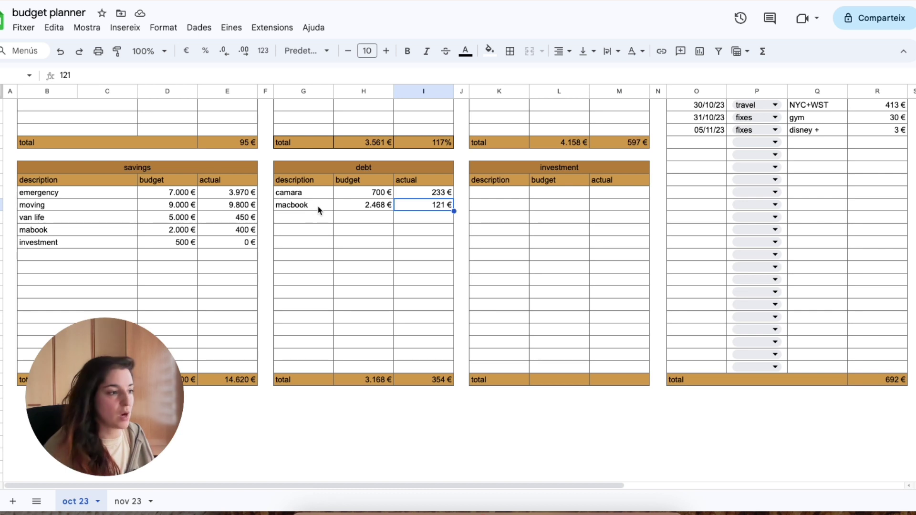
{"action": "left_click", "coordinate": [350, 208]}
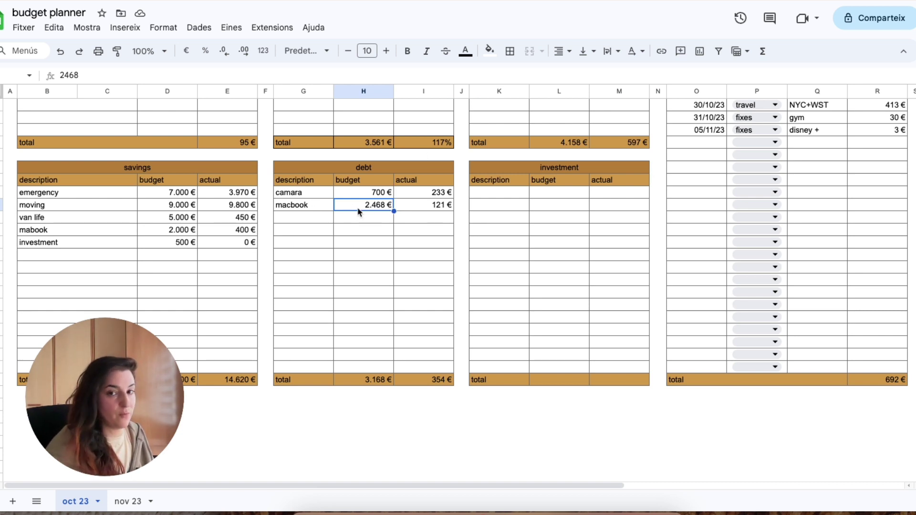
{"action": "left_click", "coordinate": [429, 208]}
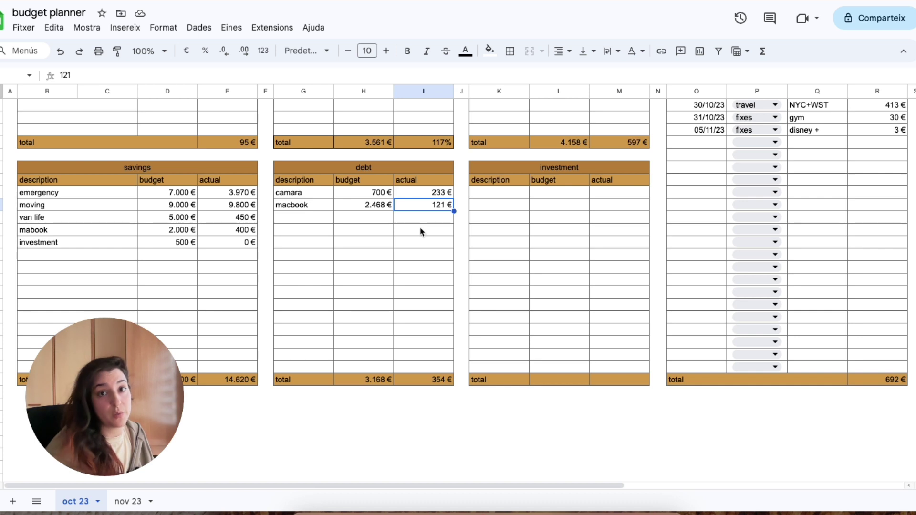
{"action": "left_click", "coordinate": [360, 195]}
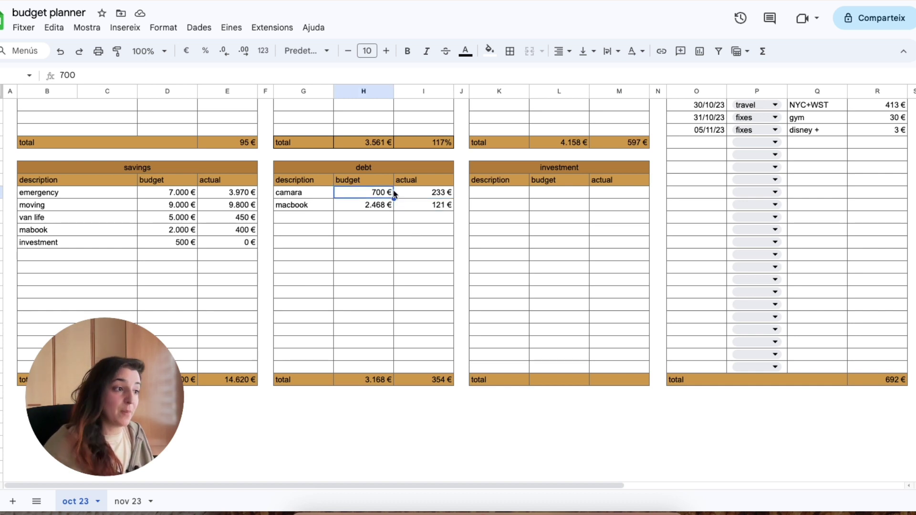
{"action": "left_click", "coordinate": [408, 192]}
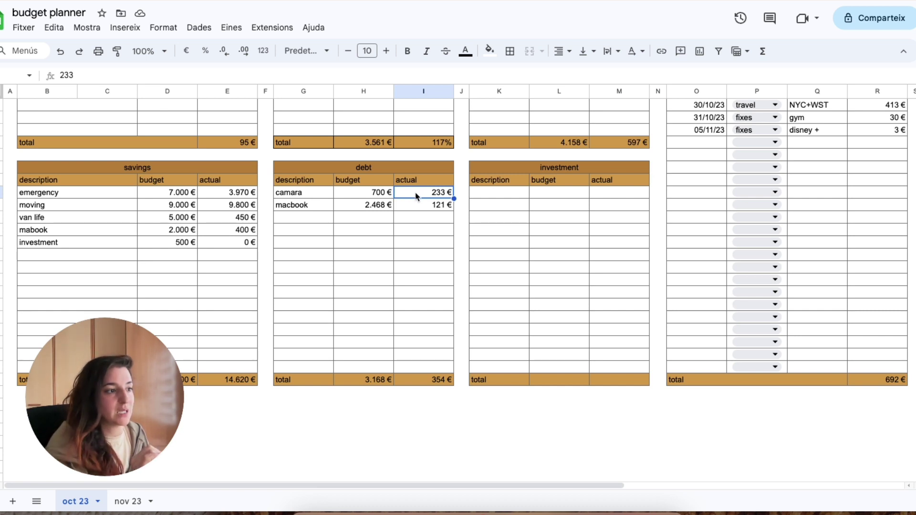
{"action": "left_click", "coordinate": [416, 206]}
{"action": "left_click", "coordinate": [416, 197]}
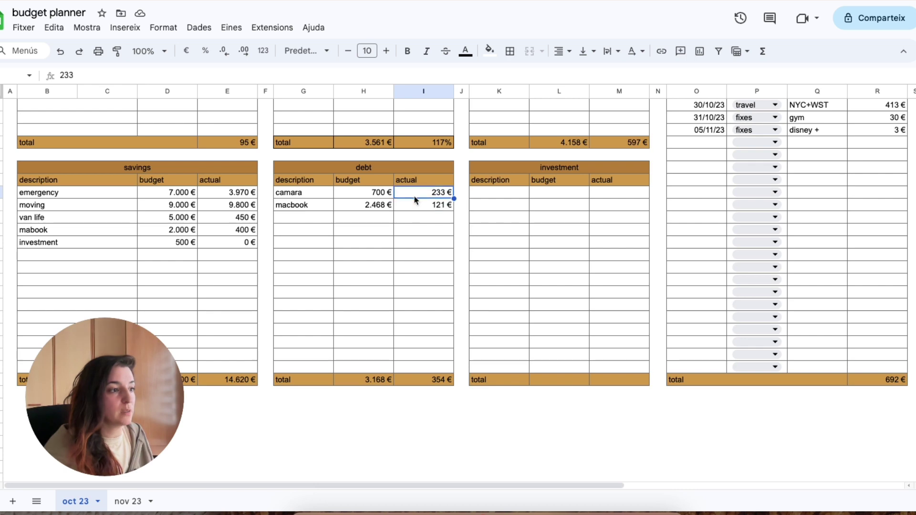
{"action": "left_click", "coordinate": [416, 206]}
Step: Trace the budget summary's debt formula to the debt table's actual total and the camara and macbook payments it sums
{"action": "scroll", "coordinate": [415, 206], "scroll_direction": "up", "scroll_amount": 10}
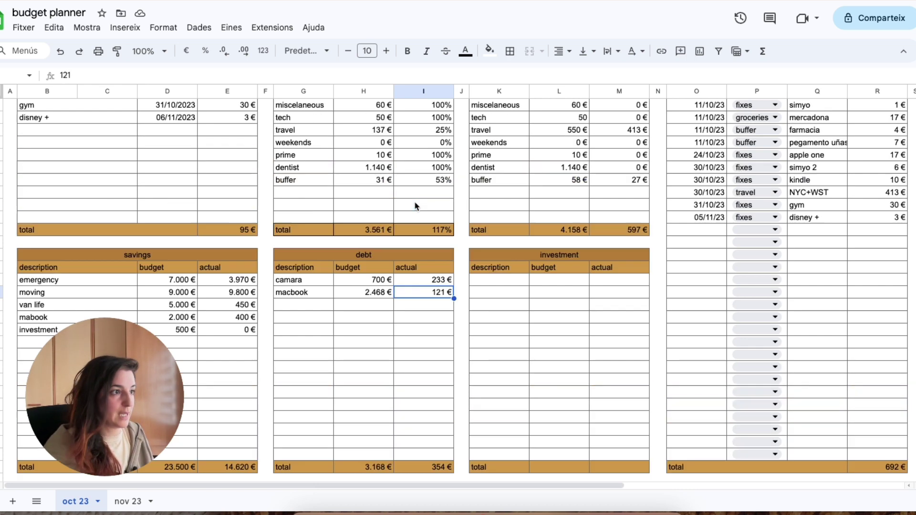
{"action": "scroll", "coordinate": [415, 206], "scroll_direction": "down", "scroll_amount": 1}
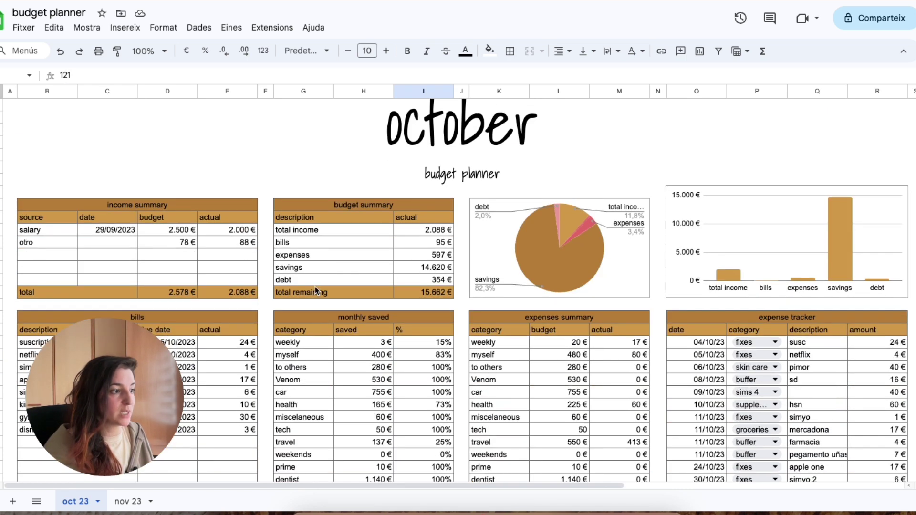
{"action": "left_click", "coordinate": [415, 282]}
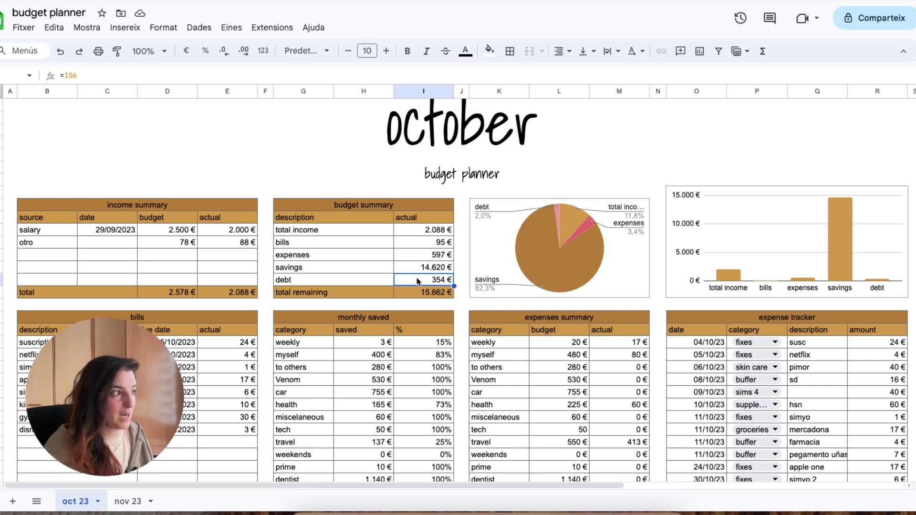
{"action": "scroll", "coordinate": [415, 281], "scroll_direction": "down", "scroll_amount": 8}
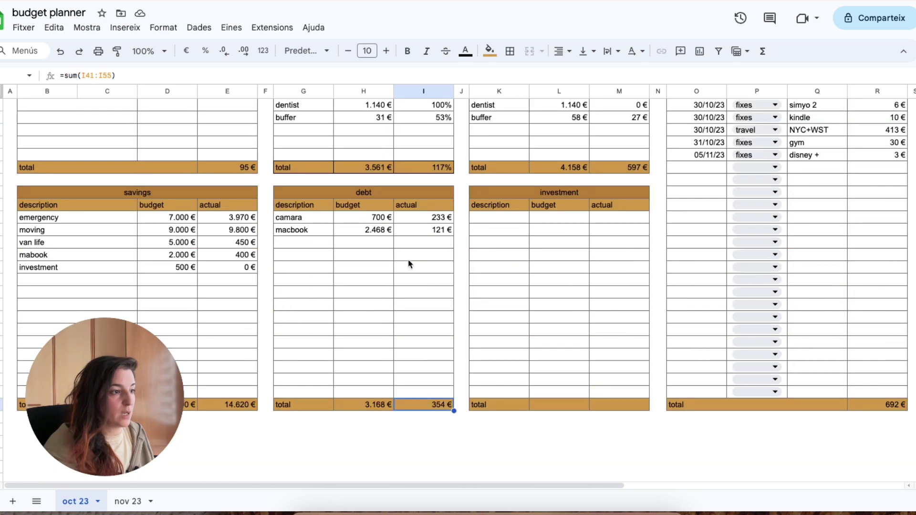
{"action": "left_click_drag", "start_coordinate": [413, 219], "coordinate": [409, 231]}
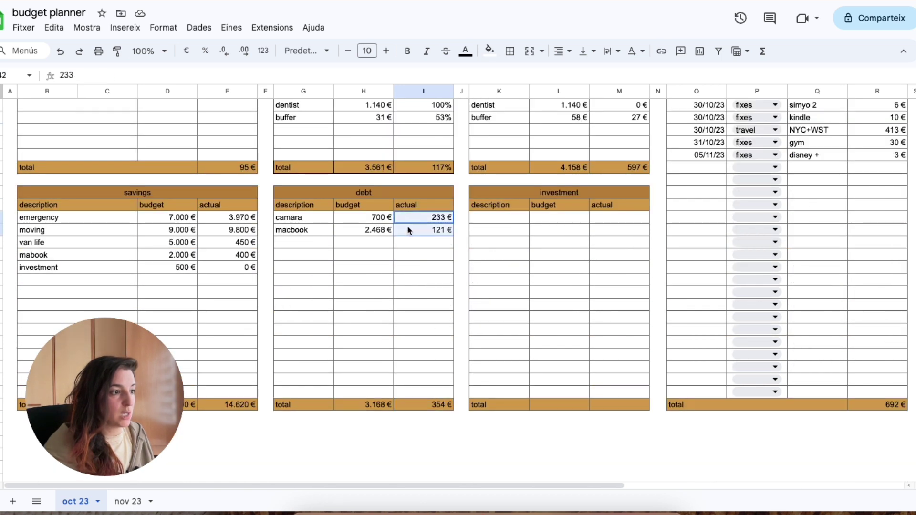
{"action": "left_click", "coordinate": [420, 303]}
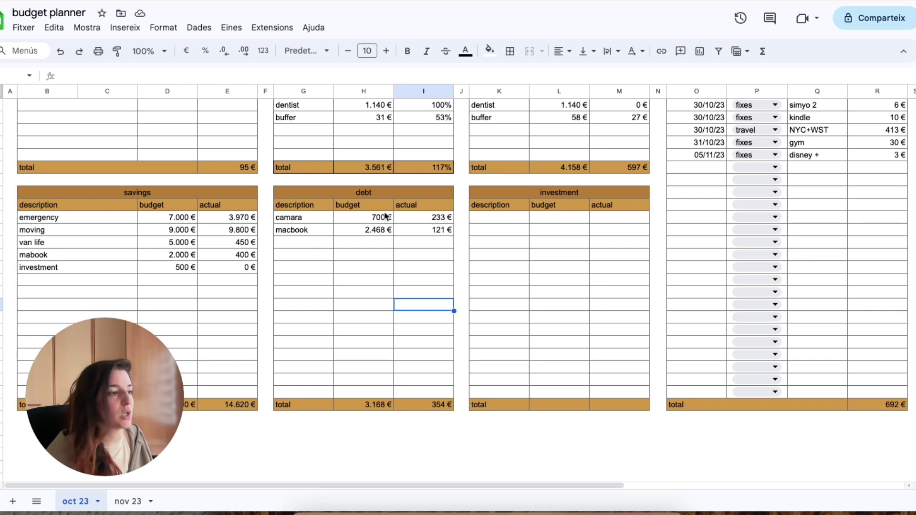
Step: Look over the October sheet from the lower savings, debt and investment tables up to the income and budget summaries
{"action": "scroll", "coordinate": [414, 262], "scroll_direction": "up", "scroll_amount": 10}
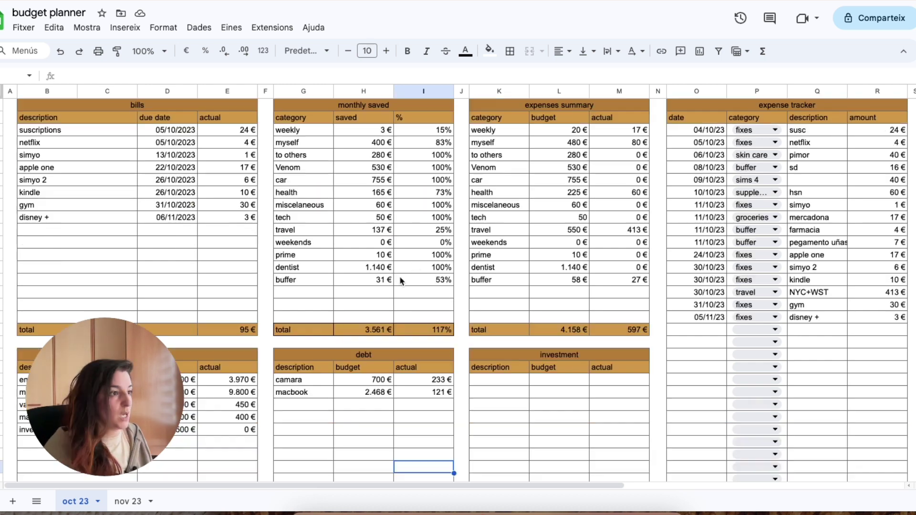
{"action": "scroll", "coordinate": [406, 230], "scroll_direction": "down", "scroll_amount": 7}
{"action": "scroll", "coordinate": [407, 231], "scroll_direction": "down", "scroll_amount": 3}
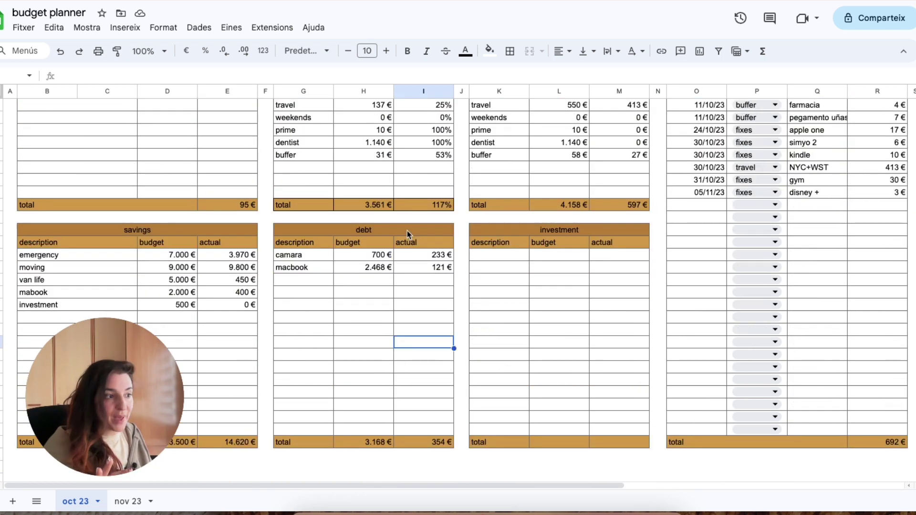
{"action": "scroll", "coordinate": [377, 225], "scroll_direction": "up", "scroll_amount": 7}
{"action": "scroll", "coordinate": [377, 224], "scroll_direction": "up", "scroll_amount": 3}
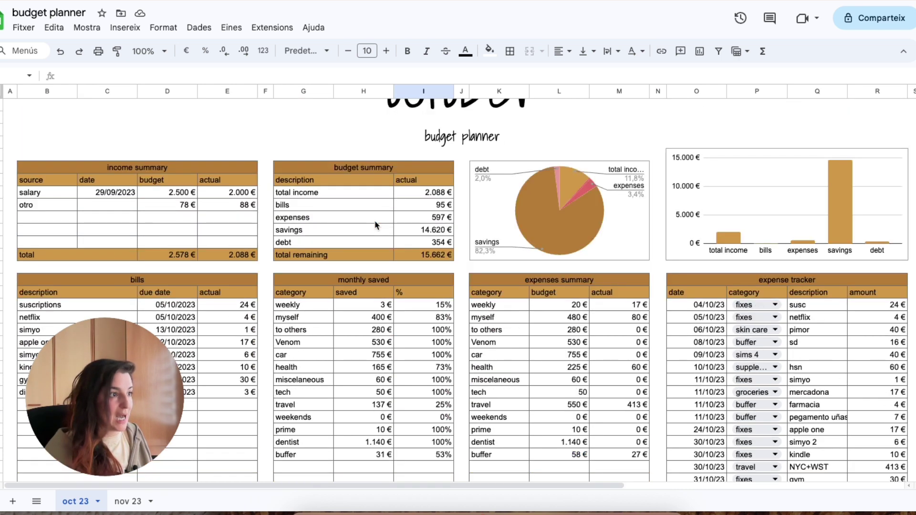
{"action": "scroll", "coordinate": [376, 224], "scroll_direction": "down", "scroll_amount": 2}
{"action": "scroll", "coordinate": [376, 224], "scroll_direction": "up", "scroll_amount": 1}
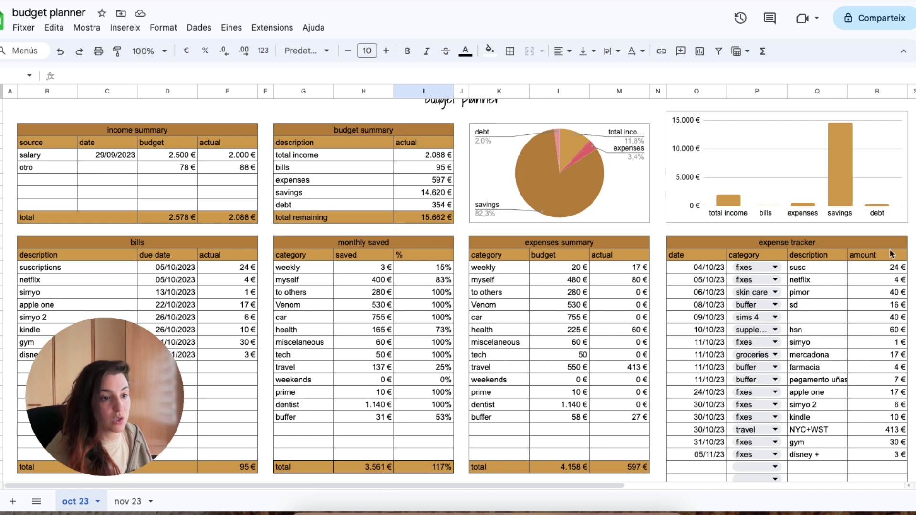
Step: Go through the expense tracker descriptions for netflix, susc, pimor and sd, and the blank one in the sims 4 row
{"action": "left_click", "coordinate": [817, 282]}
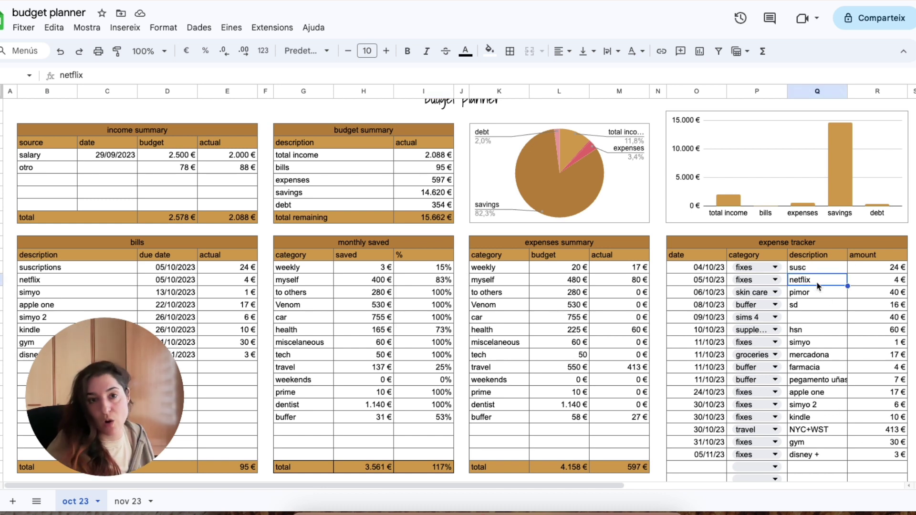
{"action": "left_click", "coordinate": [827, 270]}
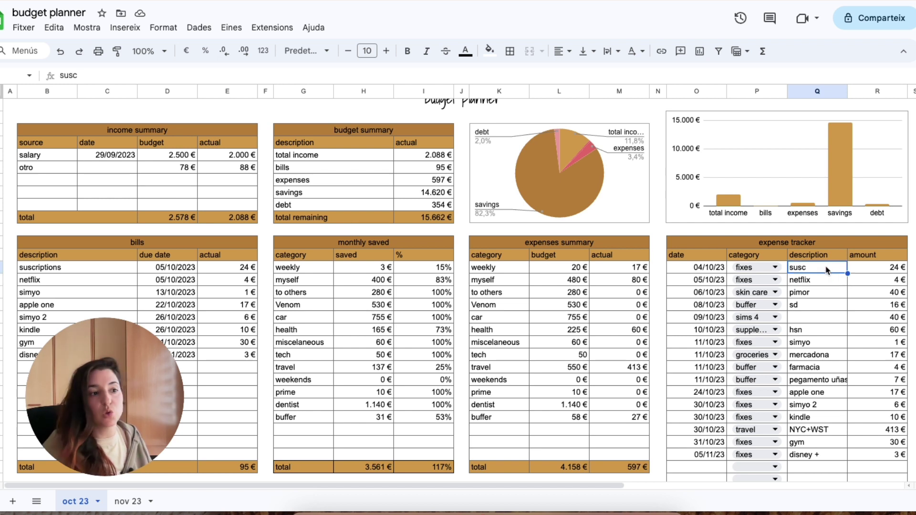
{"action": "left_click", "coordinate": [823, 295]}
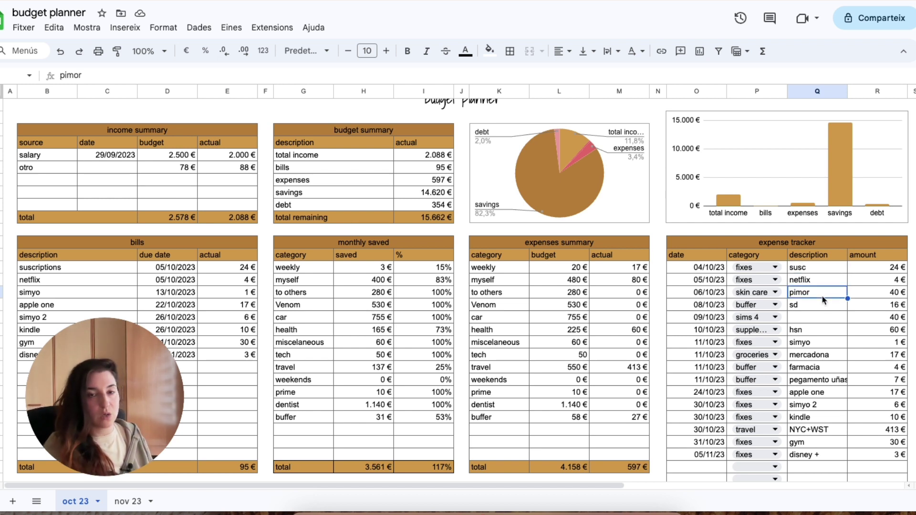
{"action": "left_click", "coordinate": [822, 307]}
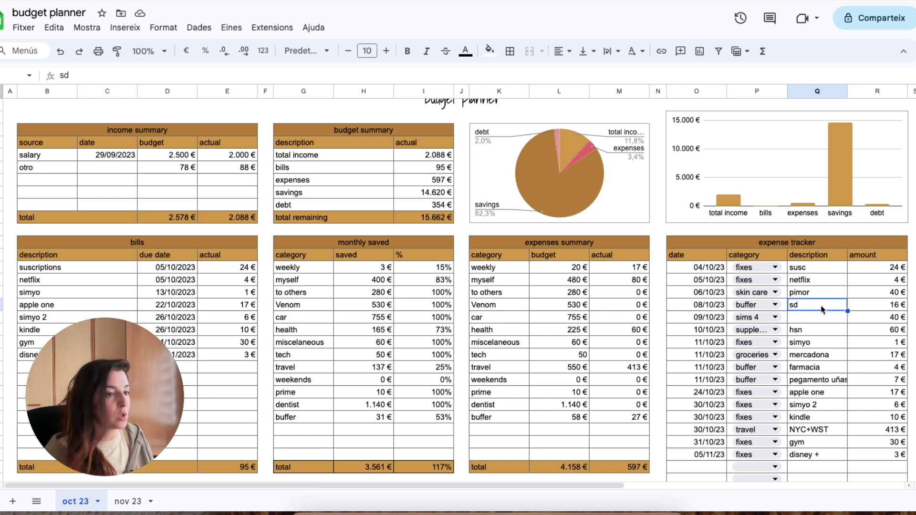
{"action": "left_click", "coordinate": [823, 320]}
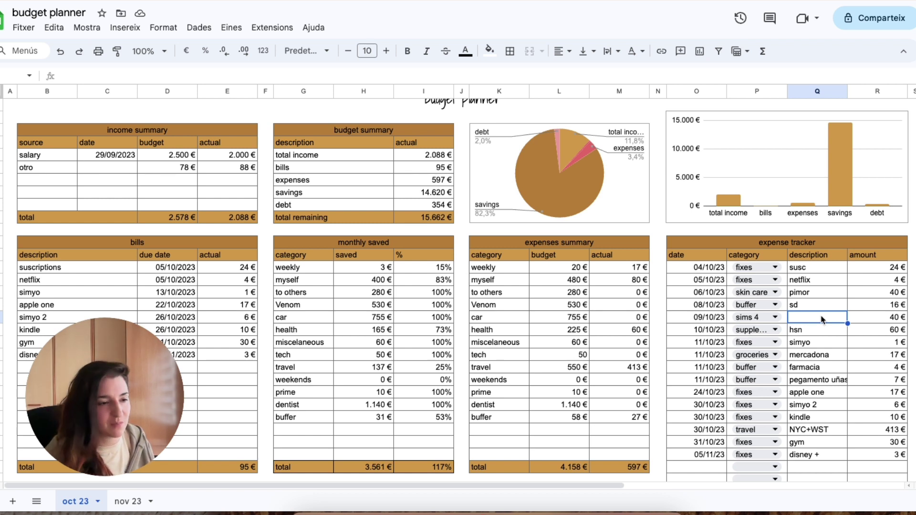
Step: Go through the expense tracker descriptions for hsn, simyo, mercadona, farmacia and pegamento uñas
{"action": "left_click", "coordinate": [826, 334]}
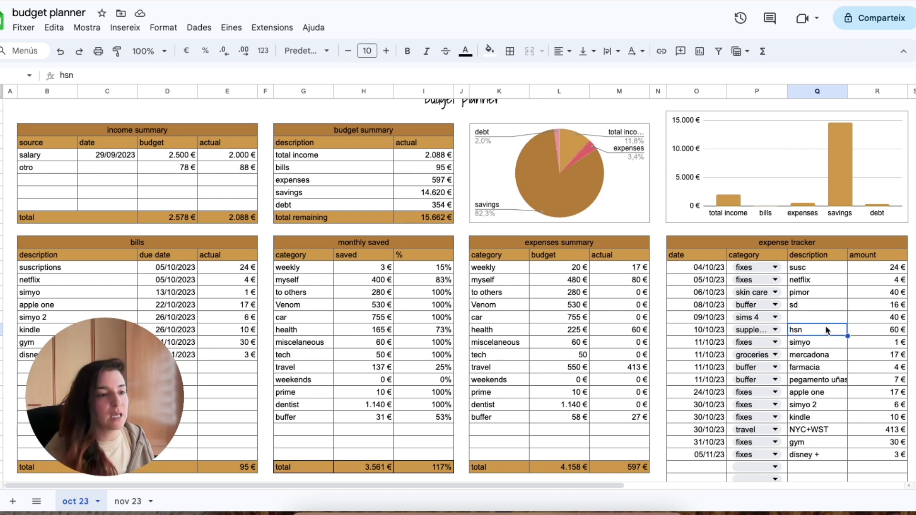
{"action": "left_click", "coordinate": [825, 345]}
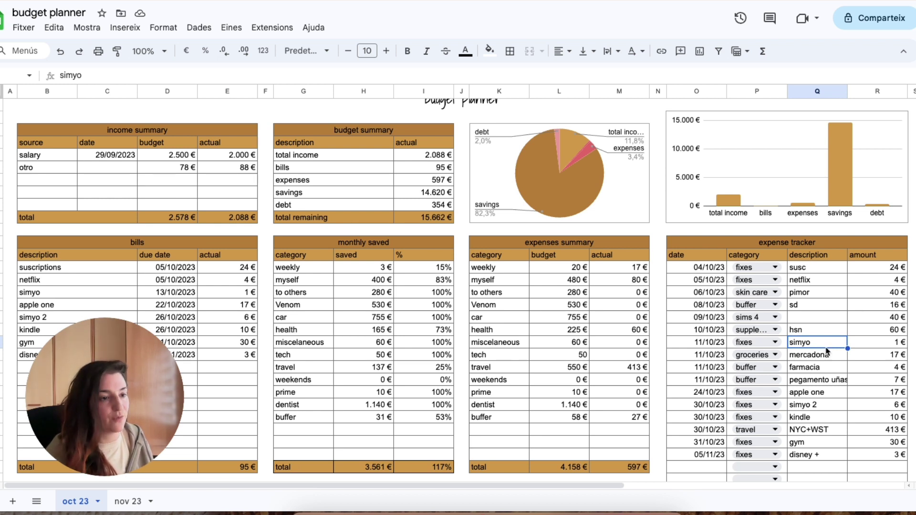
{"action": "left_click", "coordinate": [829, 357]}
{"action": "left_click", "coordinate": [830, 369]}
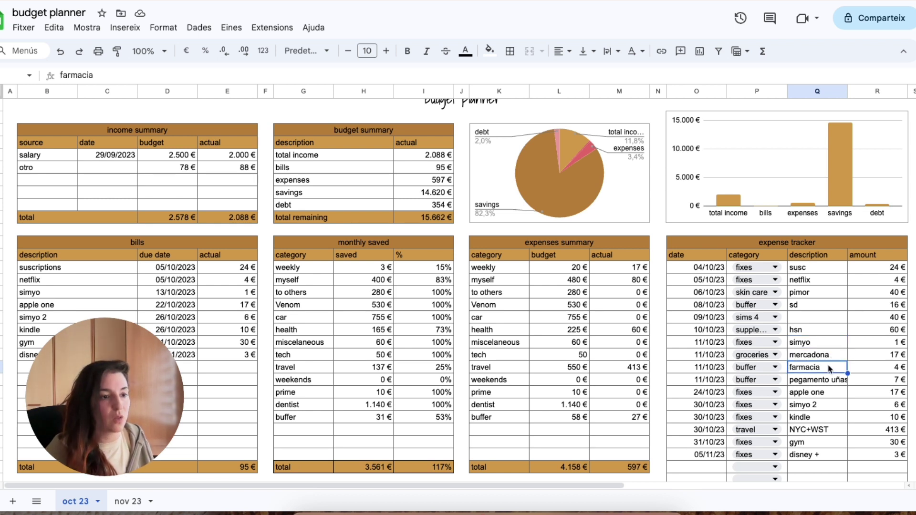
{"action": "left_click", "coordinate": [828, 382]}
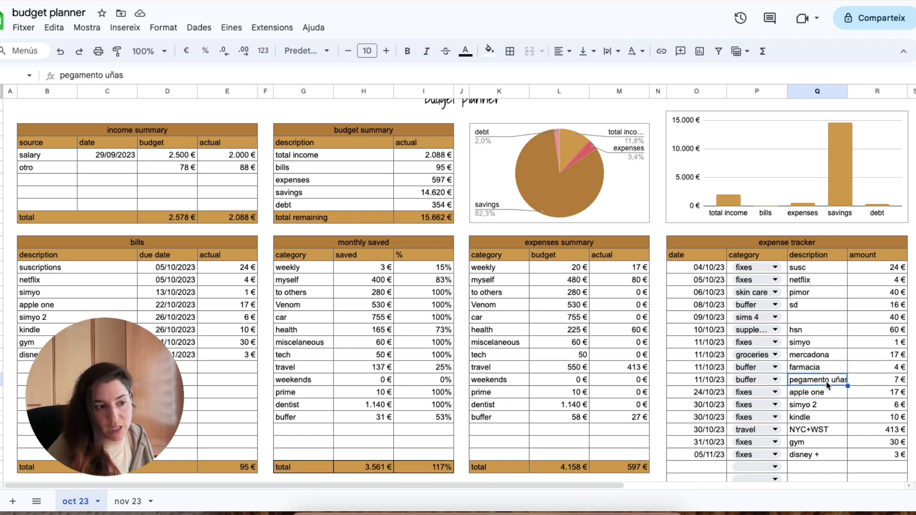
Step: Go through the remaining expense tracker descriptions: apple one, simyo 2, kindle, NYC+WST, gym and disney +
{"action": "left_click", "coordinate": [827, 392]}
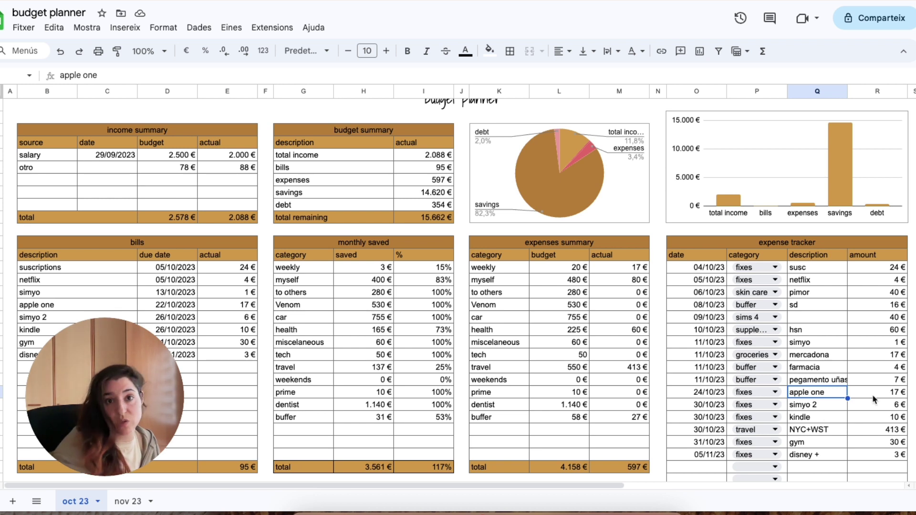
{"action": "left_click", "coordinate": [805, 404]}
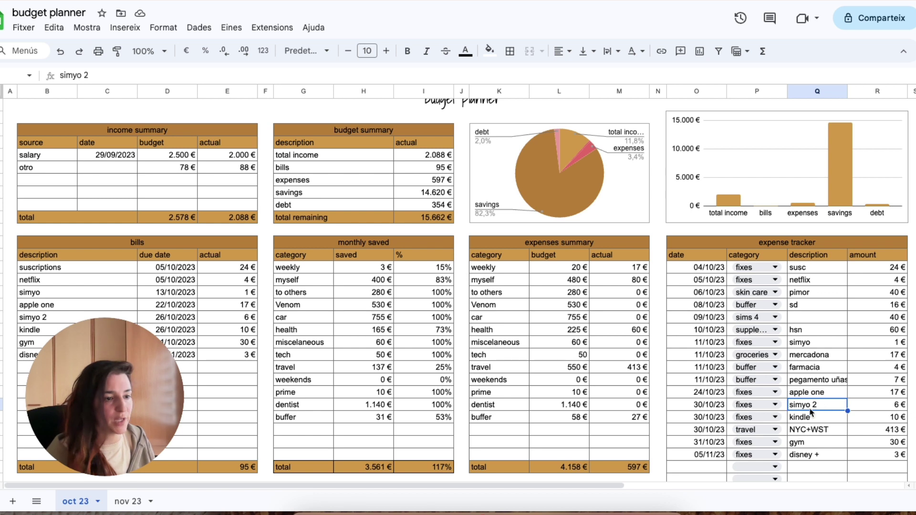
{"action": "left_click", "coordinate": [817, 418]}
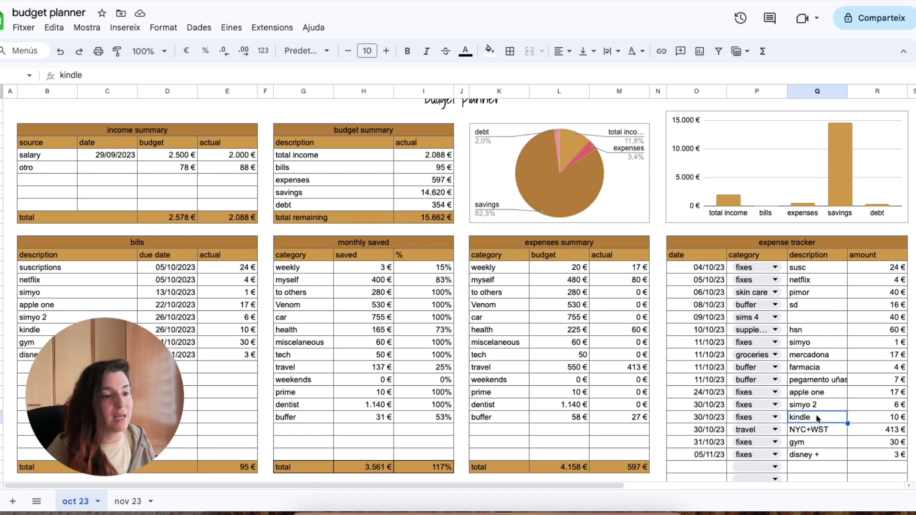
{"action": "left_click", "coordinate": [818, 429]}
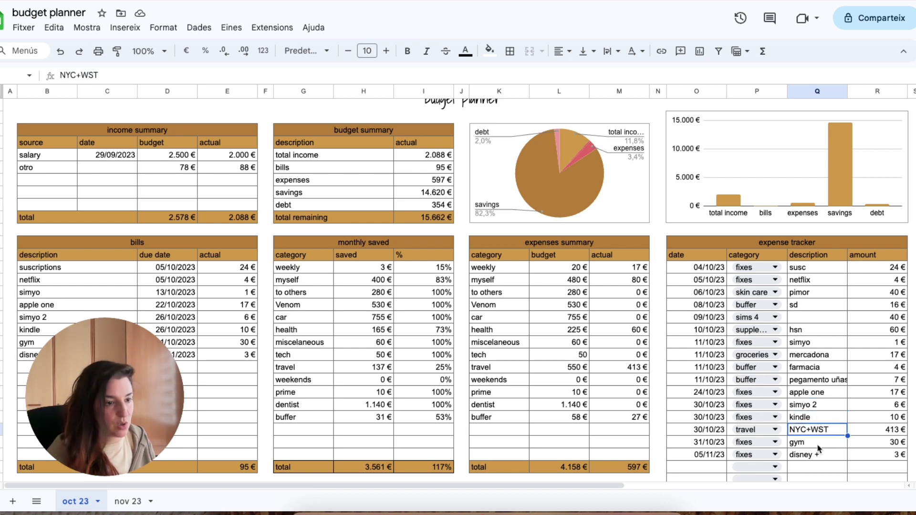
{"action": "left_click", "coordinate": [817, 446]}
{"action": "left_click", "coordinate": [822, 457]}
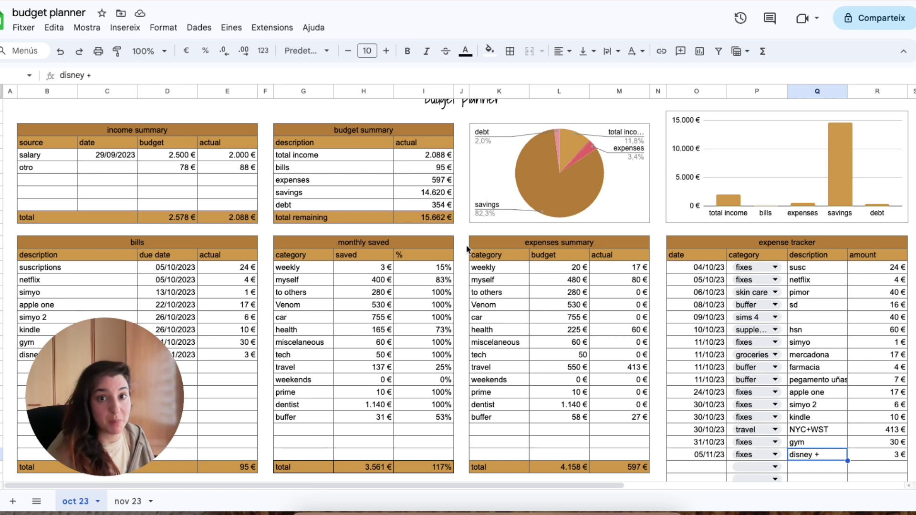
Step: Open the nov 23 sheet and examine its income summary: the salary, otro and birthday entries and the actual total's formula
{"action": "left_click", "coordinate": [128, 502]}
{"action": "scroll", "coordinate": [244, 289], "scroll_direction": "down", "scroll_amount": 3}
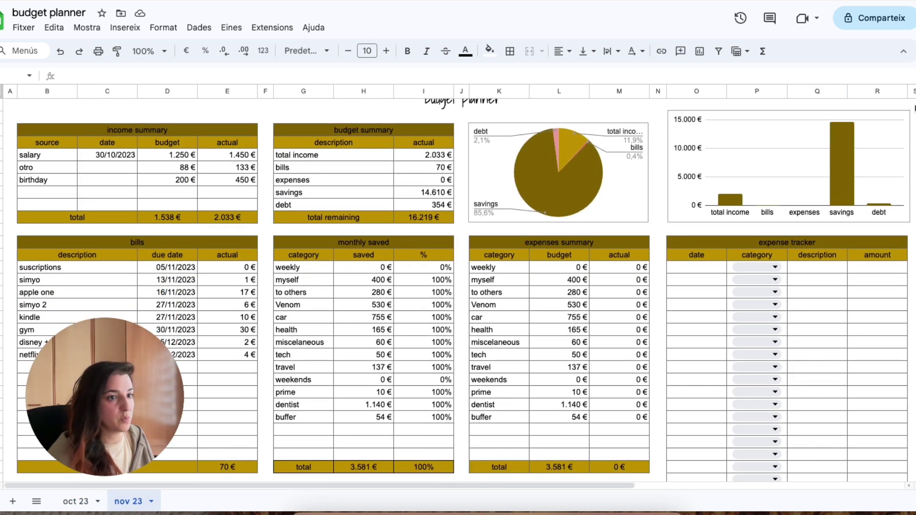
{"action": "scroll", "coordinate": [244, 295], "scroll_direction": "down", "scroll_amount": 1}
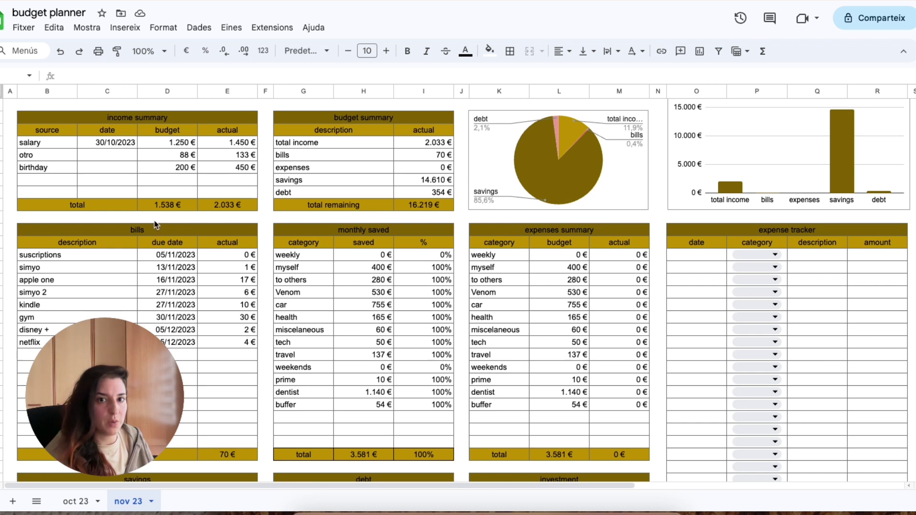
{"action": "left_click", "coordinate": [162, 145]}
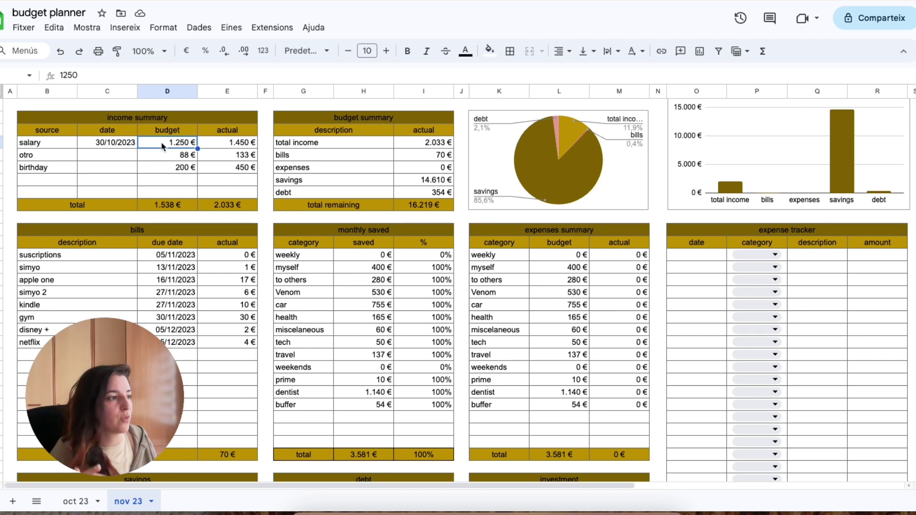
{"action": "left_click", "coordinate": [221, 147]}
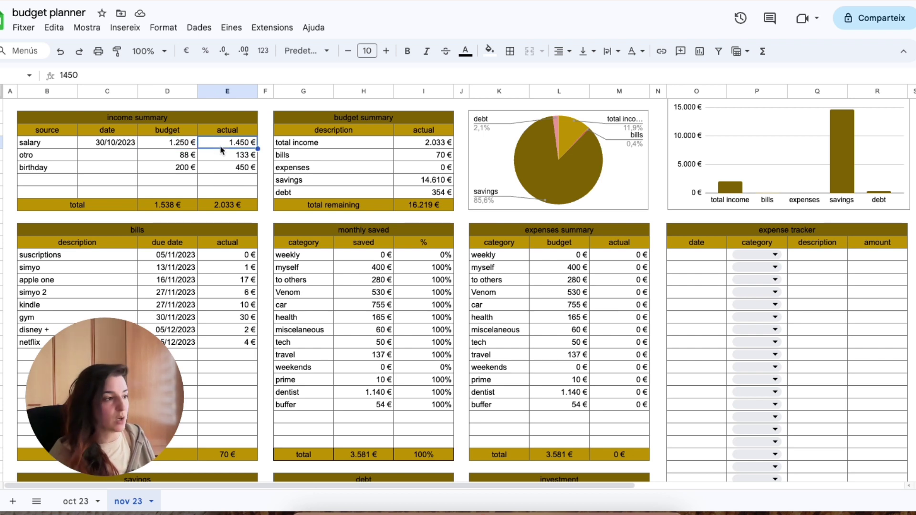
{"action": "left_click", "coordinate": [70, 156]}
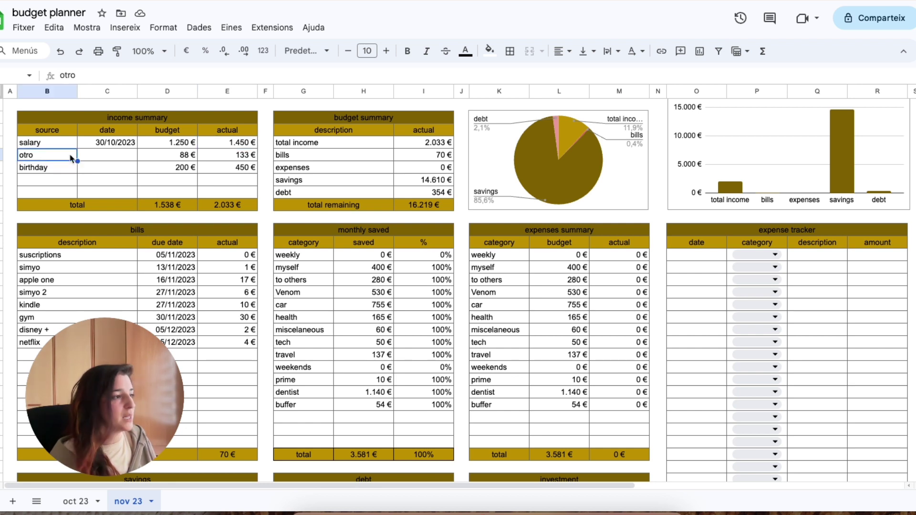
{"action": "left_click", "coordinate": [210, 156]}
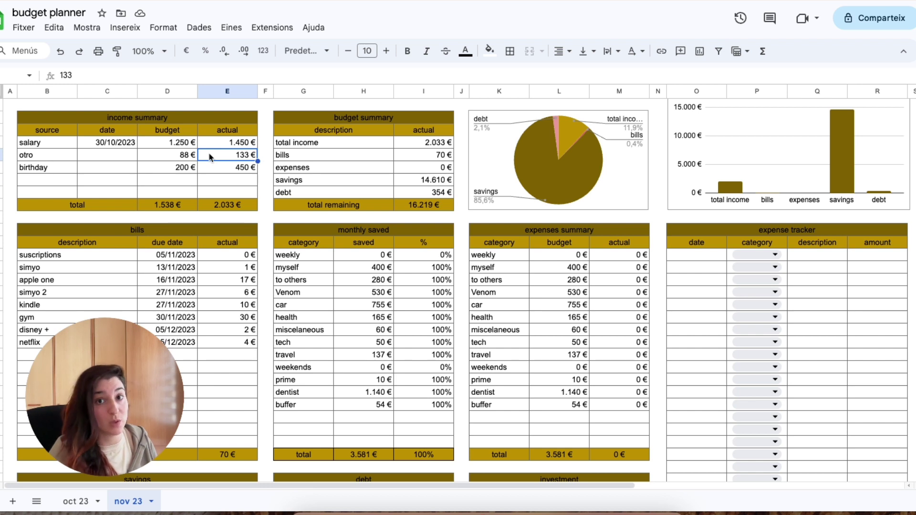
{"action": "left_click", "coordinate": [213, 171]}
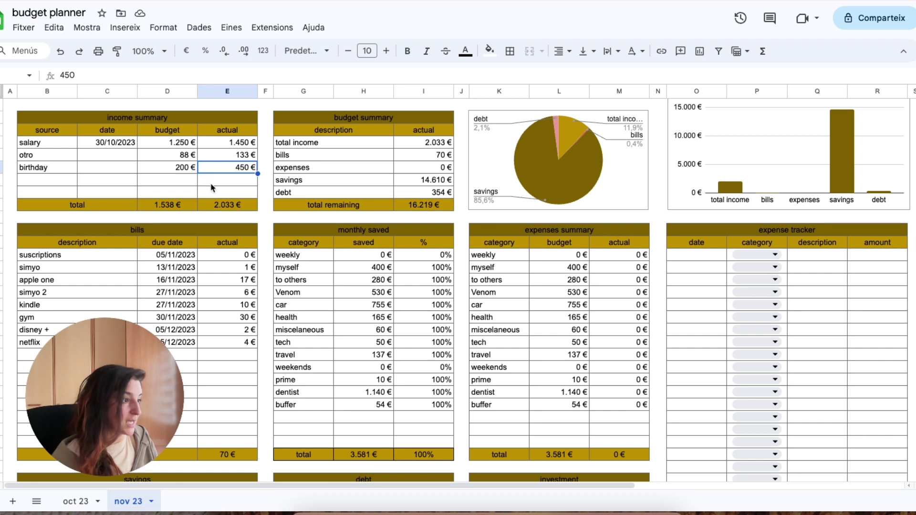
{"action": "left_click", "coordinate": [214, 207]}
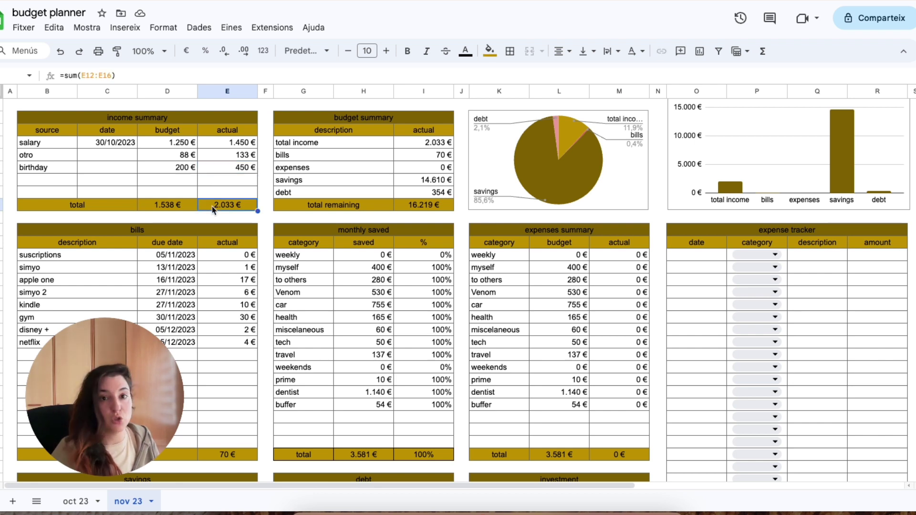
Step: Check the budget summary's bills and debt formulas against November's bill descriptions and the bills table's actual total
{"action": "left_click", "coordinate": [415, 155]}
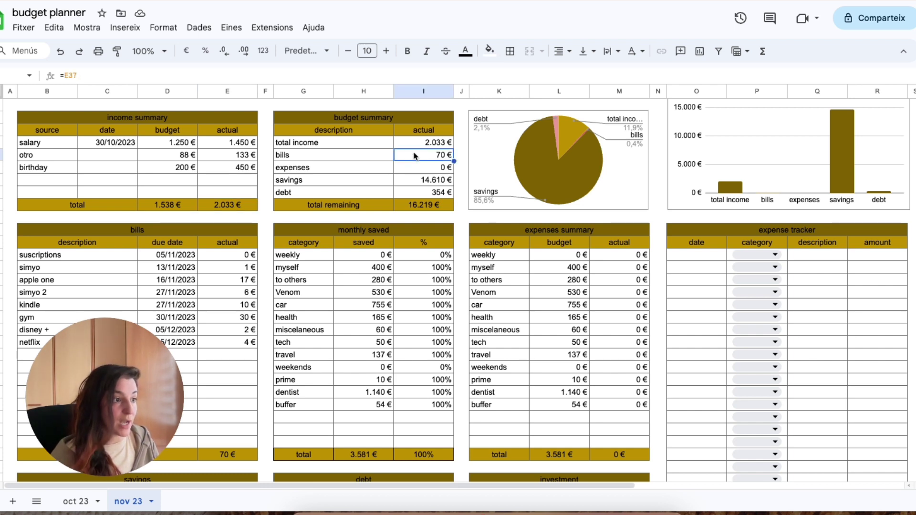
{"action": "left_click", "coordinate": [418, 193]}
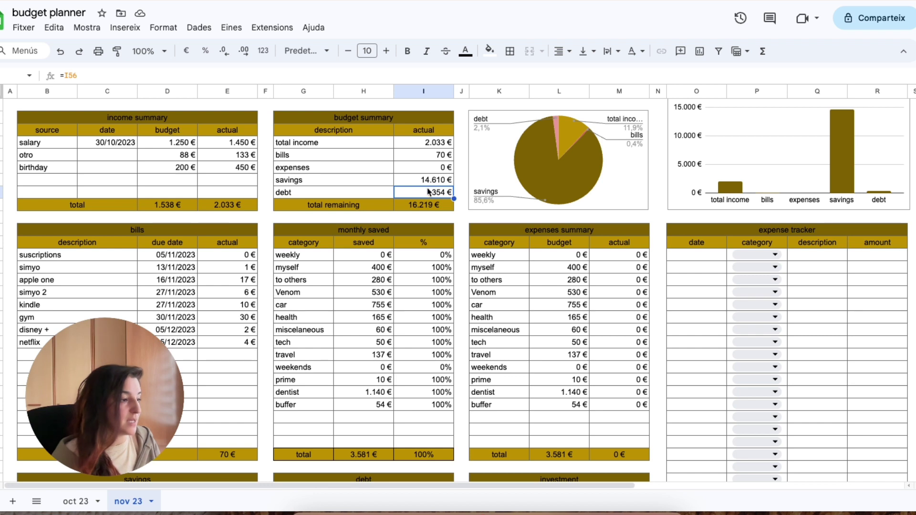
{"action": "left_click", "coordinate": [101, 259]}
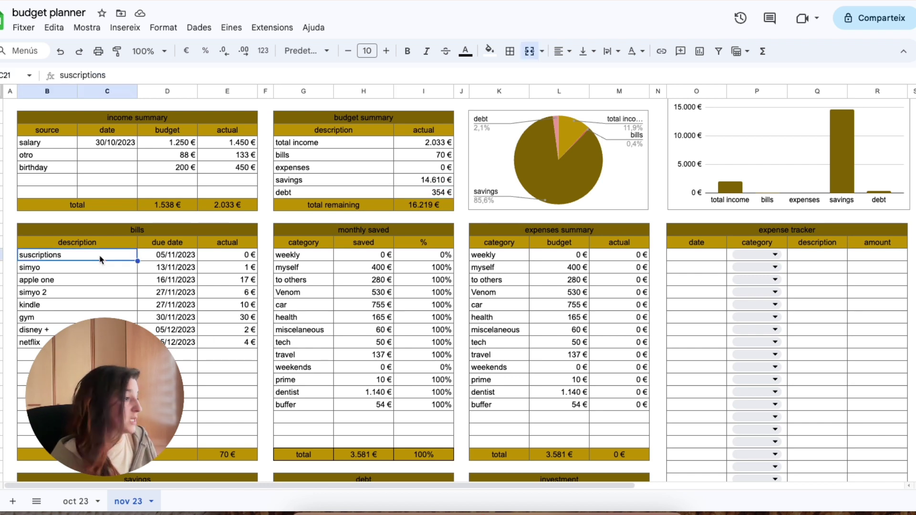
{"action": "left_click_drag", "start_coordinate": [101, 259], "coordinate": [101, 342]}
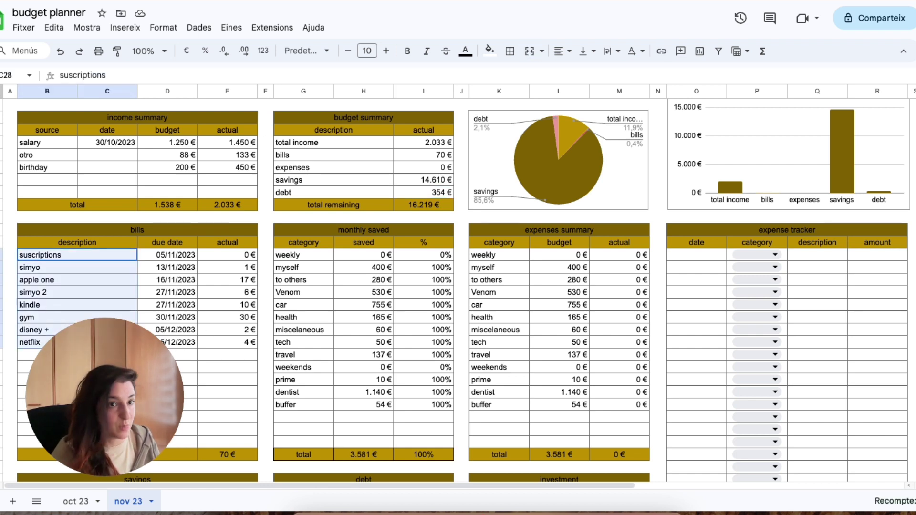
{"action": "left_click", "coordinate": [223, 459]}
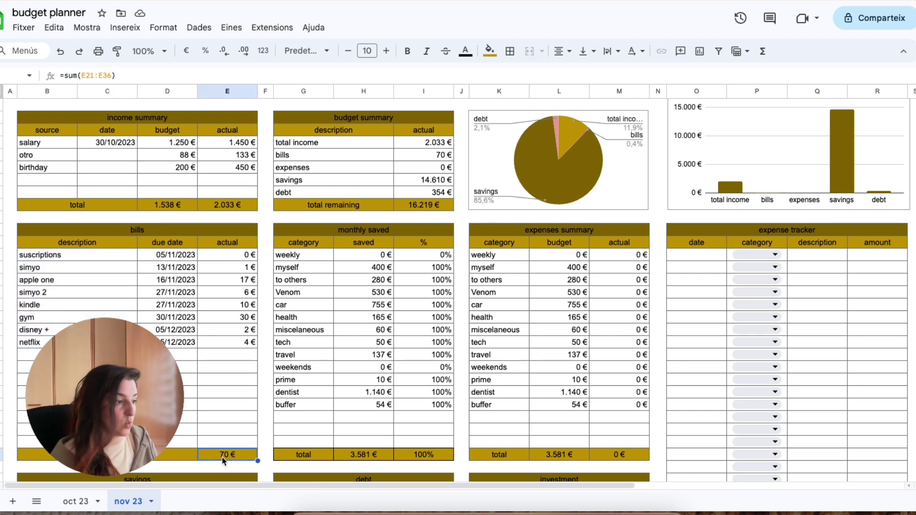
{"action": "left_click", "coordinate": [417, 195]}
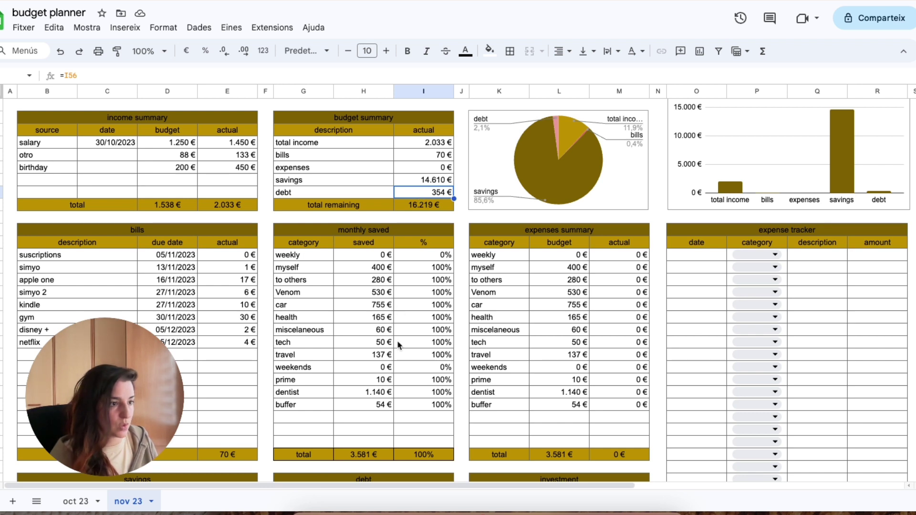
Step: Set the weekly budget in November's expenses summary to 3 € and review the category budgets from weekly to buffer
{"action": "left_click", "coordinate": [554, 259]}
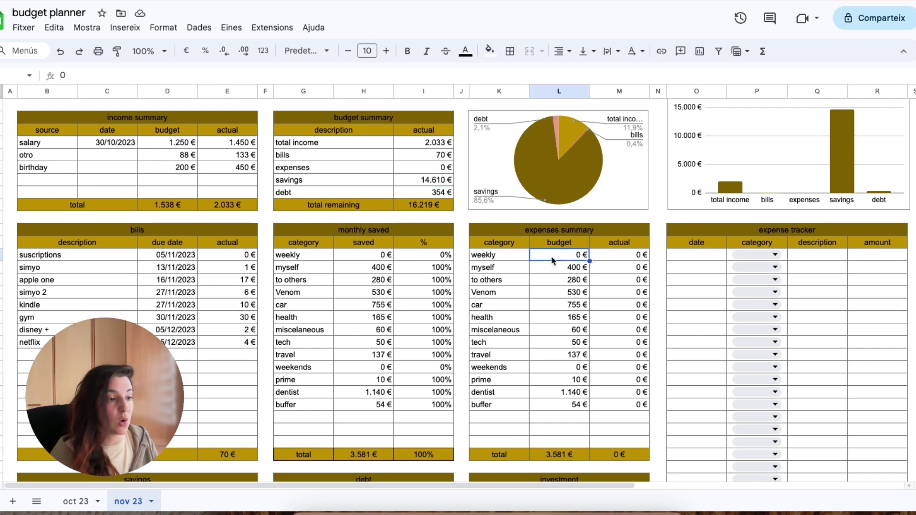
{"action": "left_click_drag", "start_coordinate": [554, 259], "coordinate": [548, 405]}
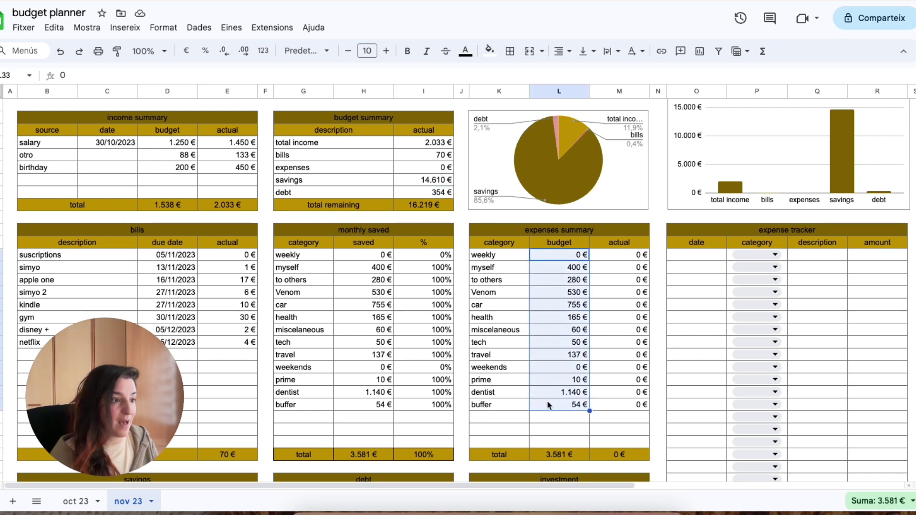
{"action": "left_click", "coordinate": [559, 259]}
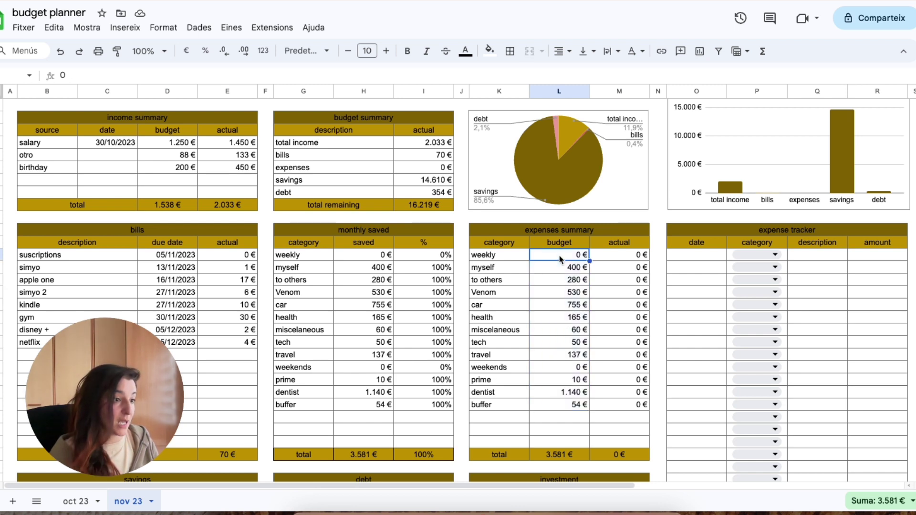
{"action": "type", "text": "3"}
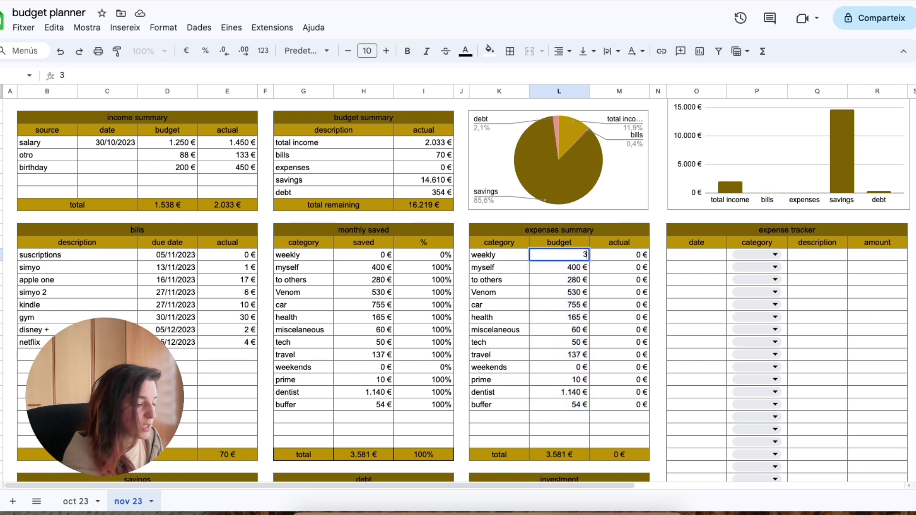
{"action": "key", "text": "Return"}
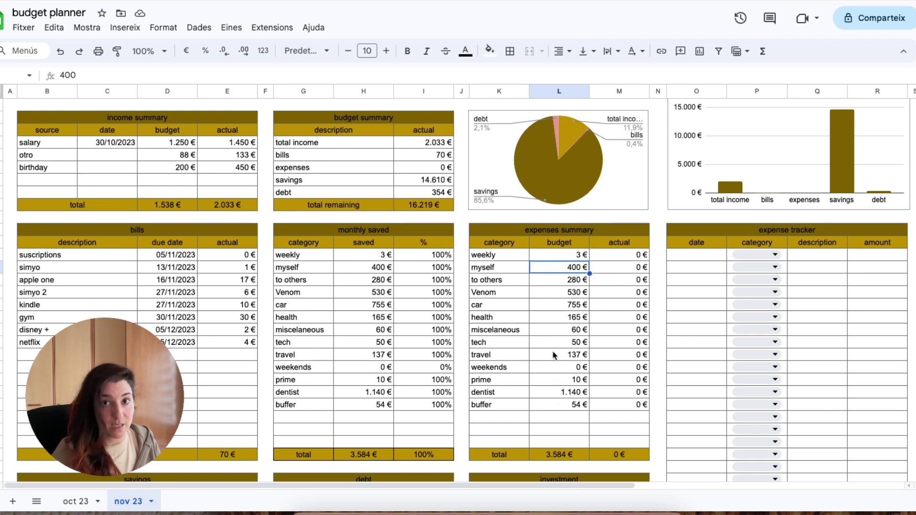
{"action": "left_click_drag", "start_coordinate": [547, 258], "coordinate": [542, 406]}
{"action": "left_click", "coordinate": [551, 331]}
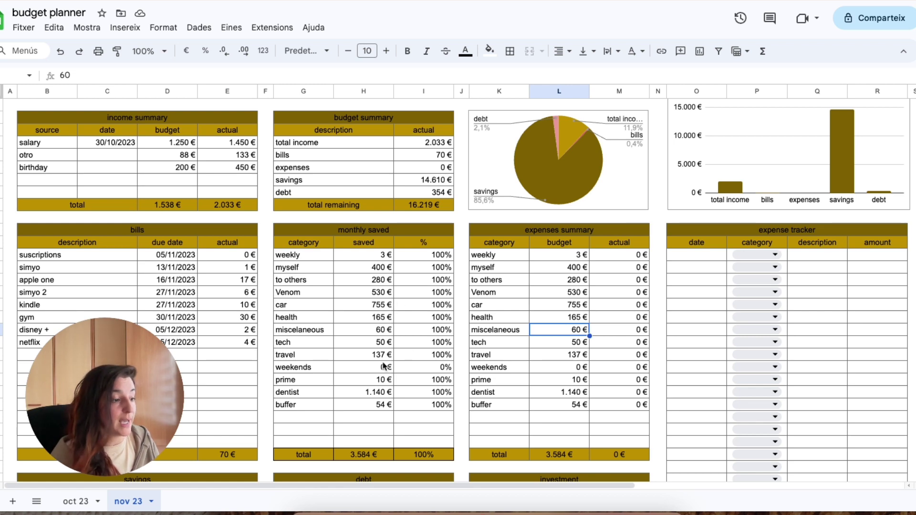
Step: Compare the budget and actual leftover formulas in the first row of November's weekly table
{"action": "left_click_drag", "start_coordinate": [403, 484], "coordinate": [693, 486]}
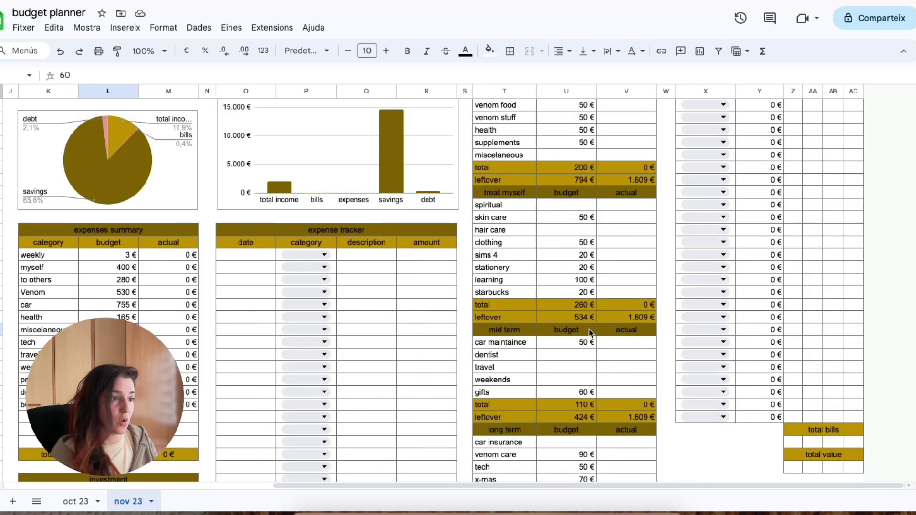
{"action": "scroll", "coordinate": [591, 333], "scroll_direction": "up", "scroll_amount": 4}
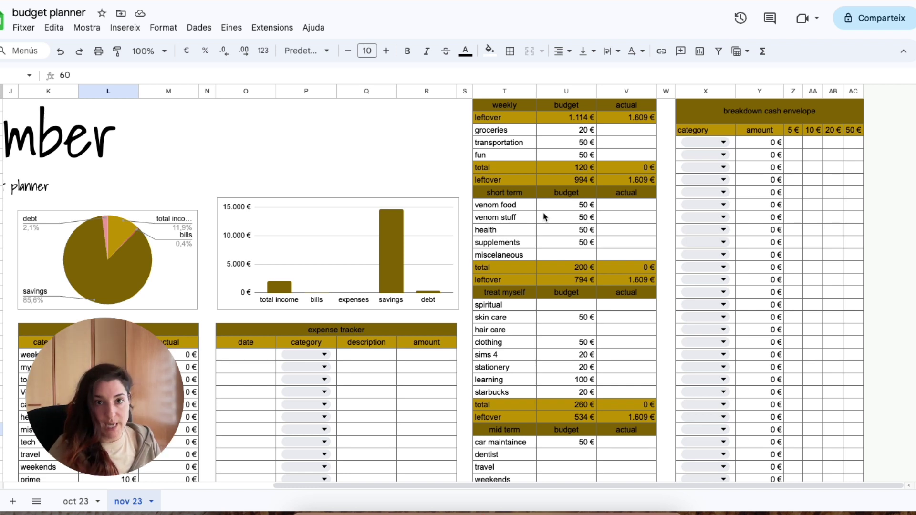
{"action": "left_click", "coordinate": [615, 122]}
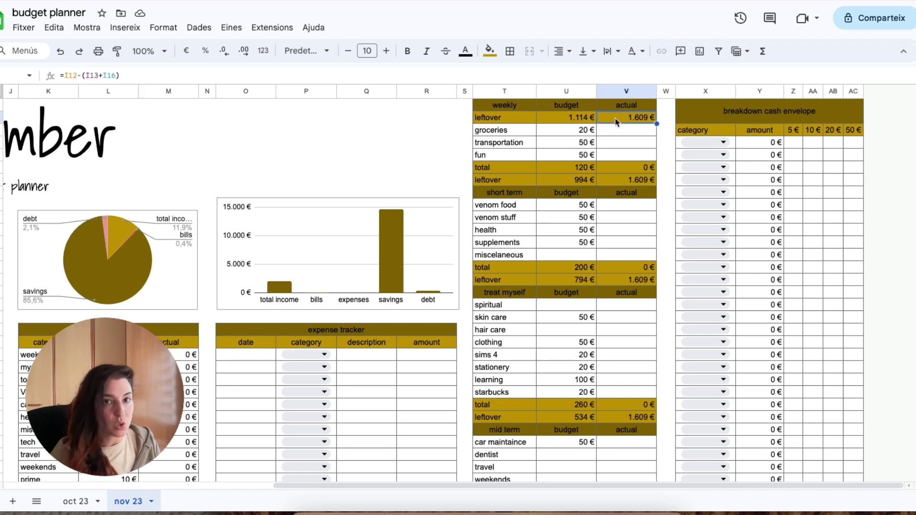
{"action": "left_click", "coordinate": [566, 118]}
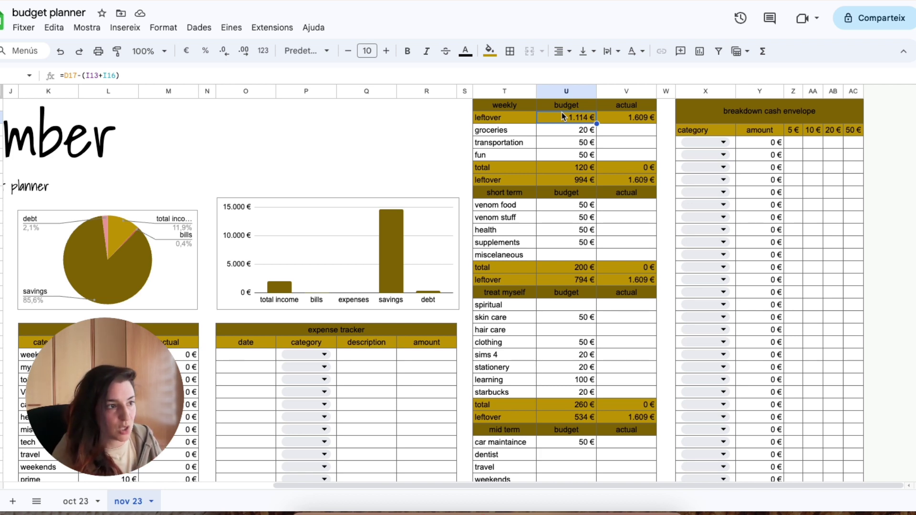
{"action": "left_click", "coordinate": [605, 120]}
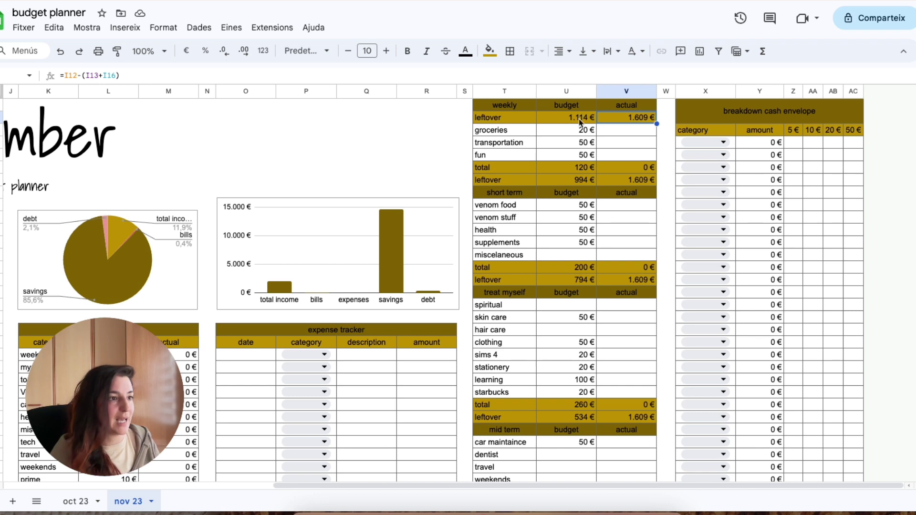
{"action": "left_click", "coordinate": [559, 122]}
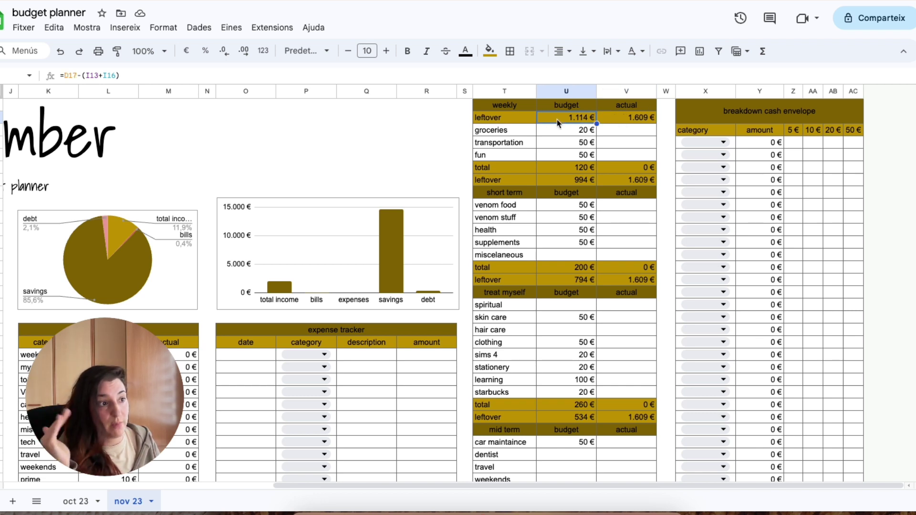
Step: Trace the weekly table's opening actual leftover formula to the total income, bills and debt amounts in November's budget summary
{"action": "left_click", "coordinate": [615, 119]}
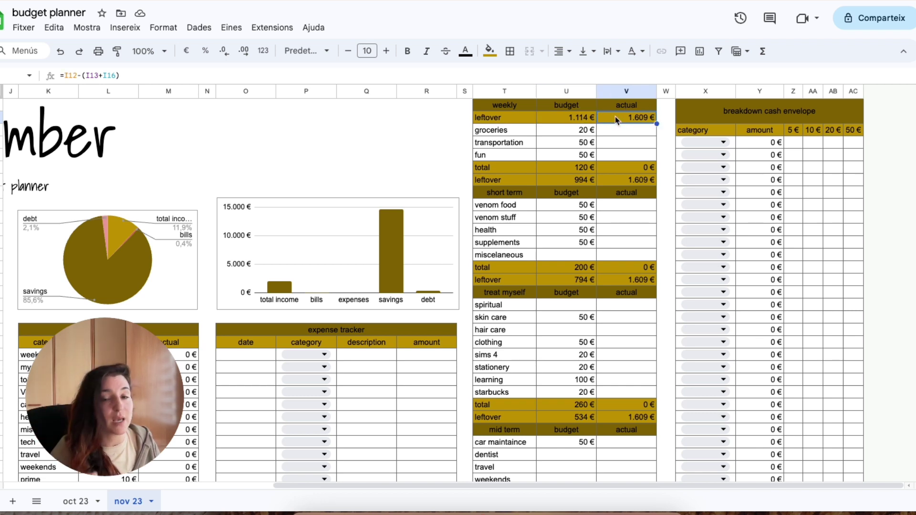
{"action": "left_click", "coordinate": [561, 122]}
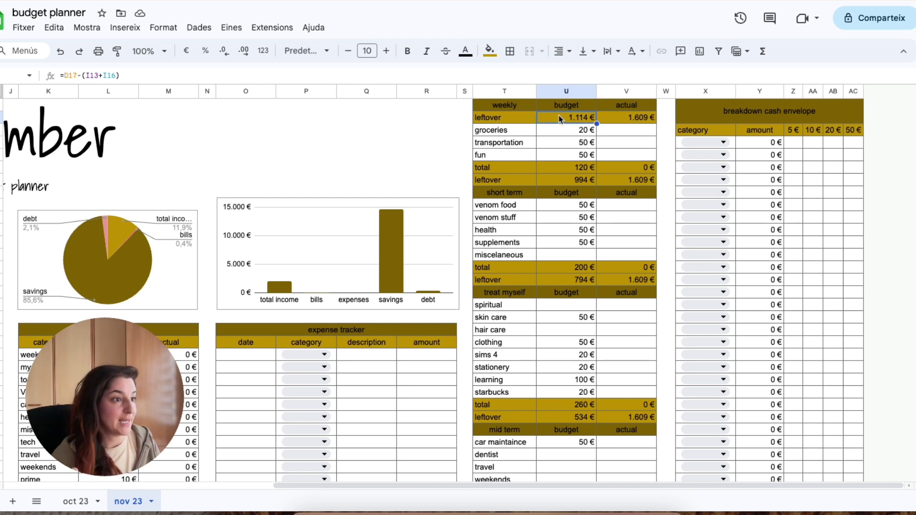
{"action": "left_click", "coordinate": [611, 120]}
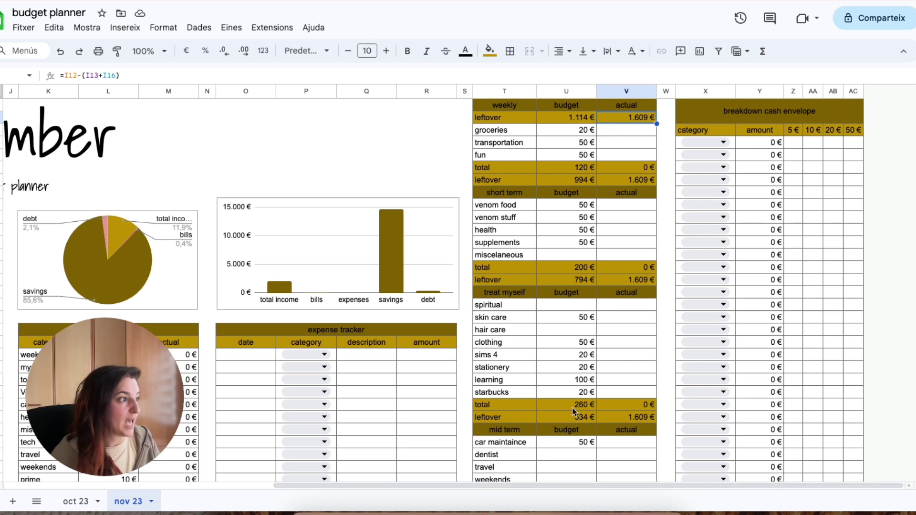
{"action": "scroll", "coordinate": [342, 247], "scroll_direction": "left", "scroll_amount": 8}
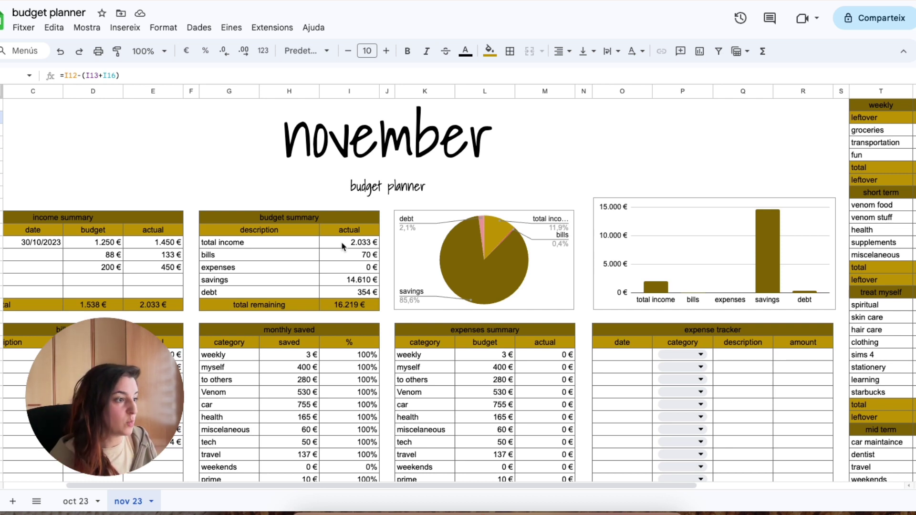
{"action": "left_click", "coordinate": [342, 245]}
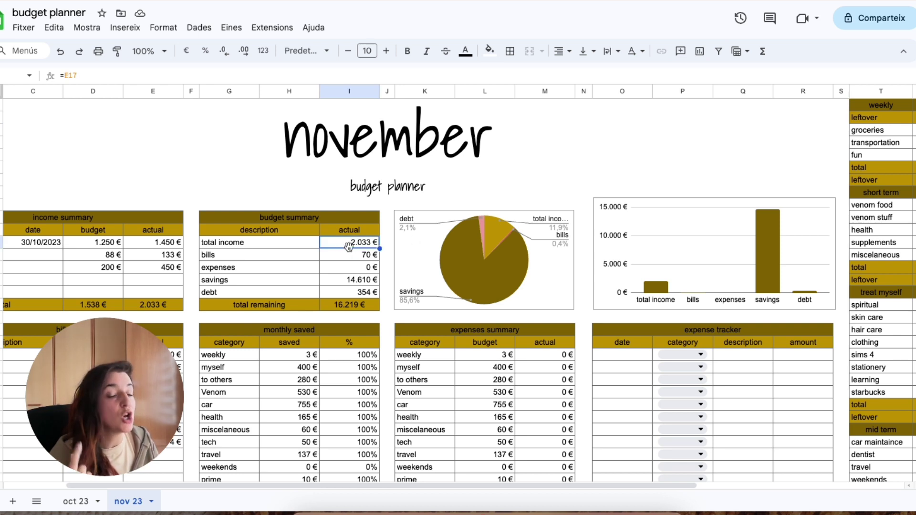
{"action": "left_click", "coordinate": [350, 258]}
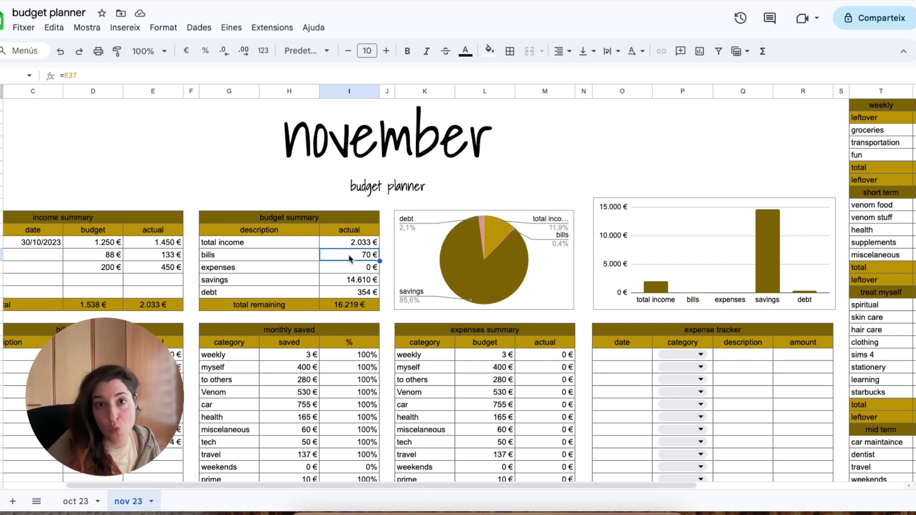
{"action": "left_click", "coordinate": [354, 295]}
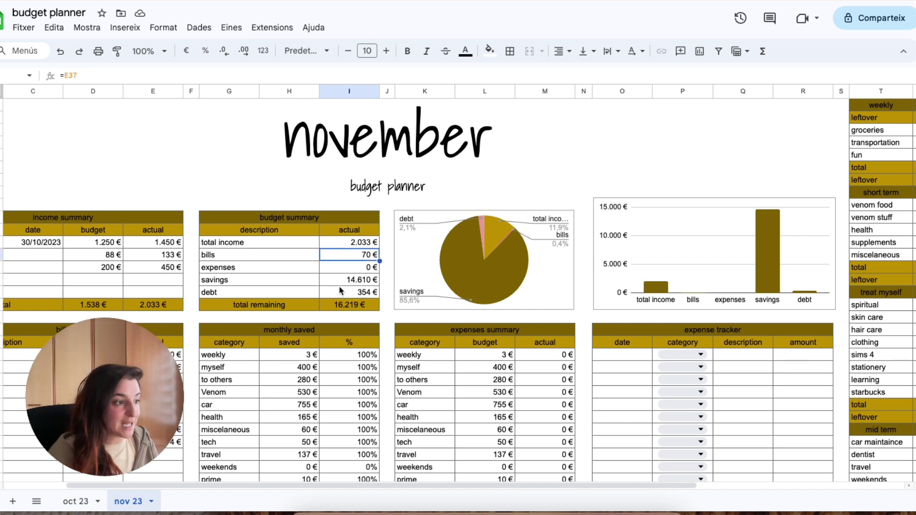
{"action": "left_click_drag", "start_coordinate": [399, 485], "coordinate": [587, 485]}
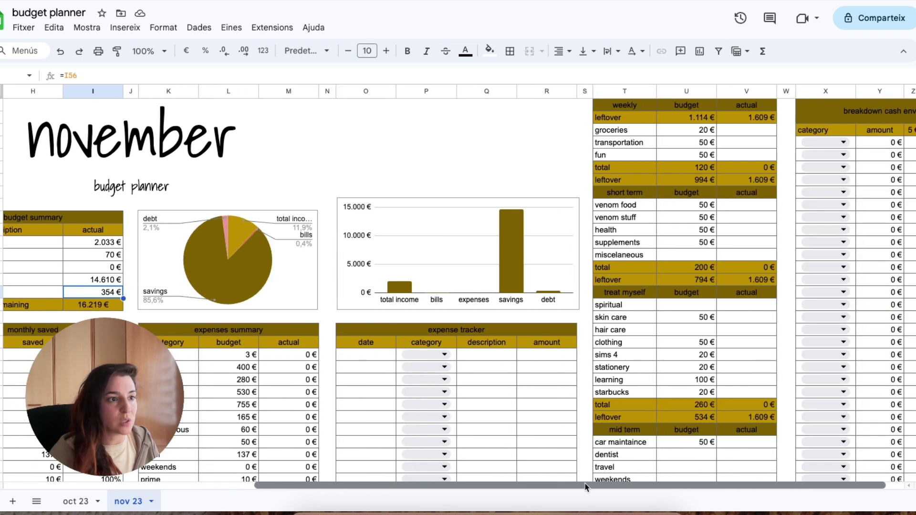
{"action": "left_click", "coordinate": [736, 120]}
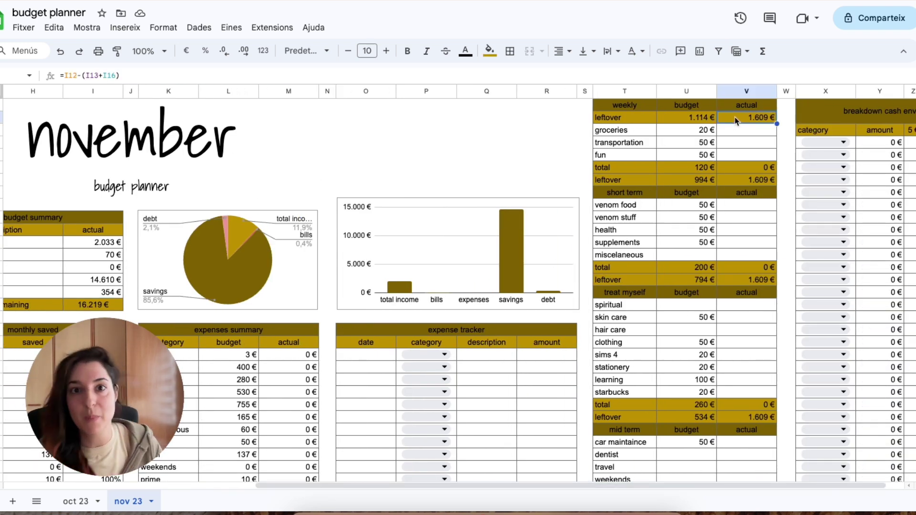
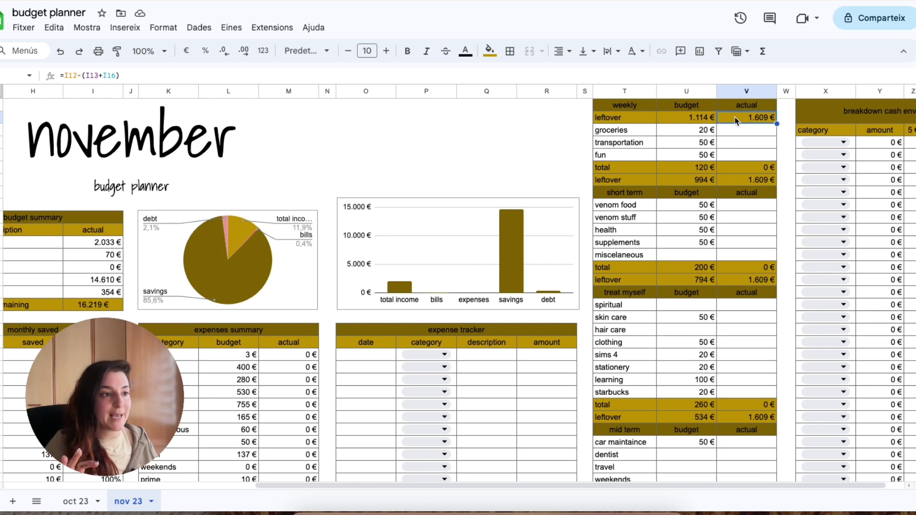
Step: Review the budget column from the weekly opening leftover through each category group to the moving funds leftover formula
{"action": "left_click", "coordinate": [732, 128]}
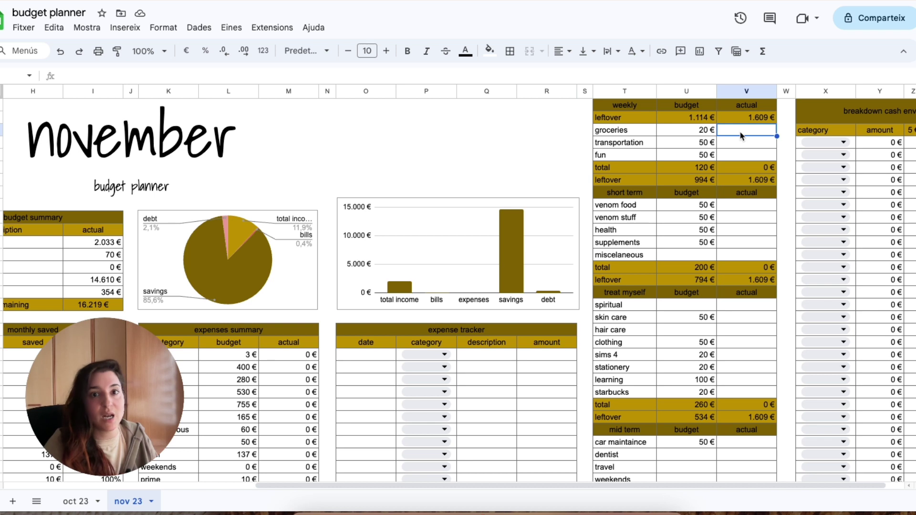
{"action": "left_click_drag", "start_coordinate": [686, 154], "coordinate": [686, 217]}
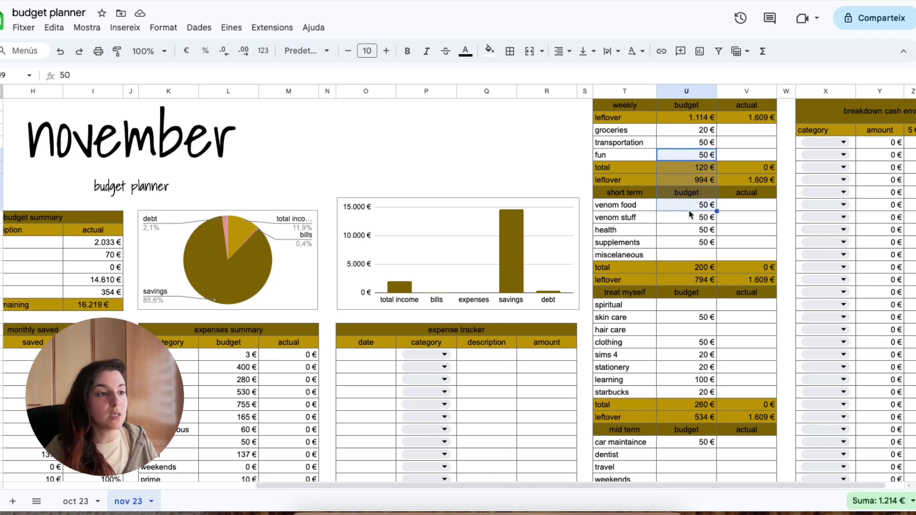
{"action": "left_click", "coordinate": [672, 143]}
{"action": "left_click", "coordinate": [683, 123]}
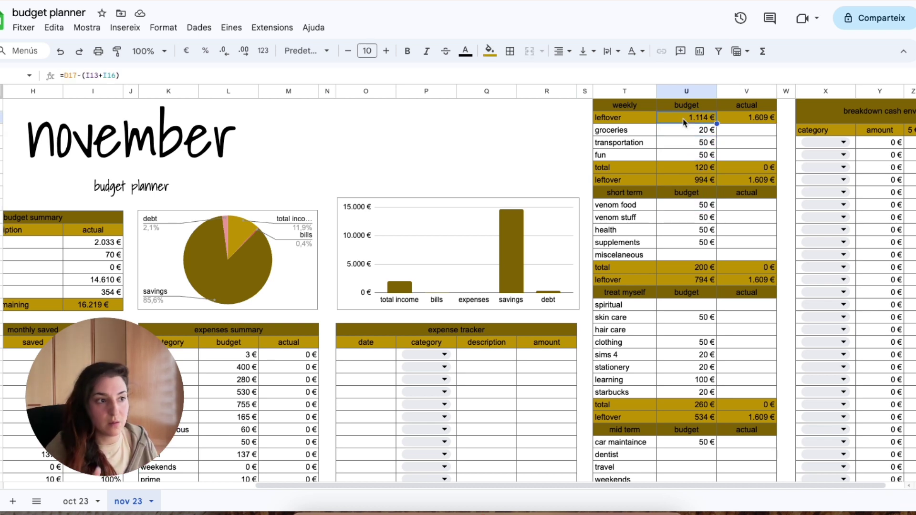
{"action": "scroll", "coordinate": [680, 241], "scroll_direction": "down", "scroll_amount": 5}
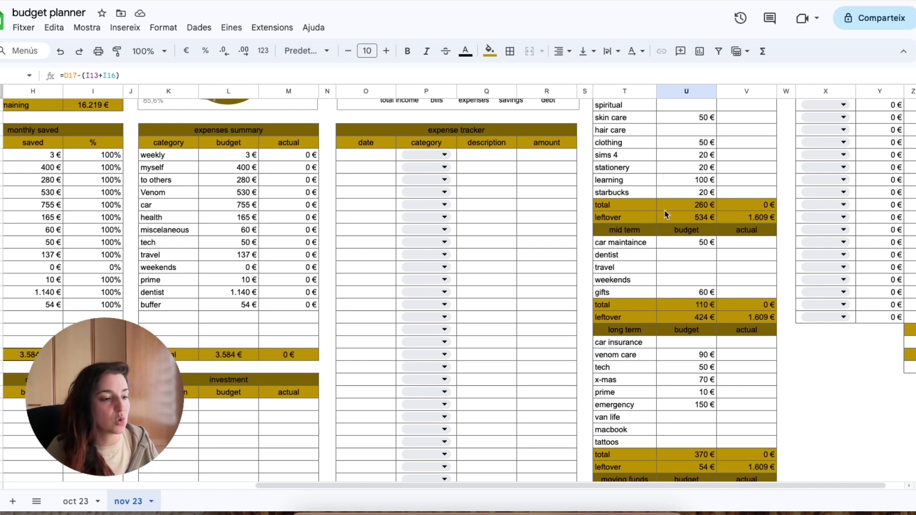
{"action": "scroll", "coordinate": [676, 365], "scroll_direction": "down", "scroll_amount": 5}
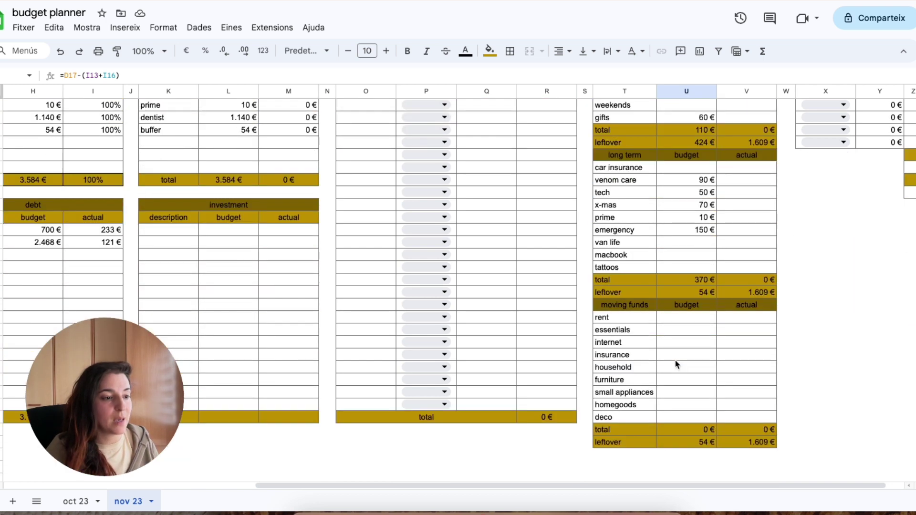
{"action": "left_click", "coordinate": [690, 443]}
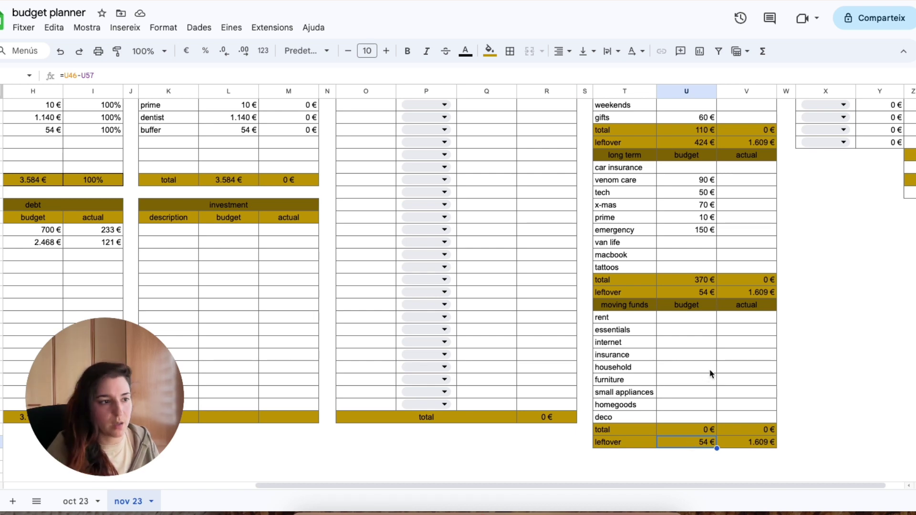
Step: Enter November's weekly actual amounts: 20 for groceries, 50 for transportation and 50 for fun
{"action": "scroll", "coordinate": [699, 362], "scroll_direction": "up", "scroll_amount": 8}
{"action": "scroll", "coordinate": [697, 355], "scroll_direction": "up", "scroll_amount": 2}
{"action": "left_click", "coordinate": [750, 135]}
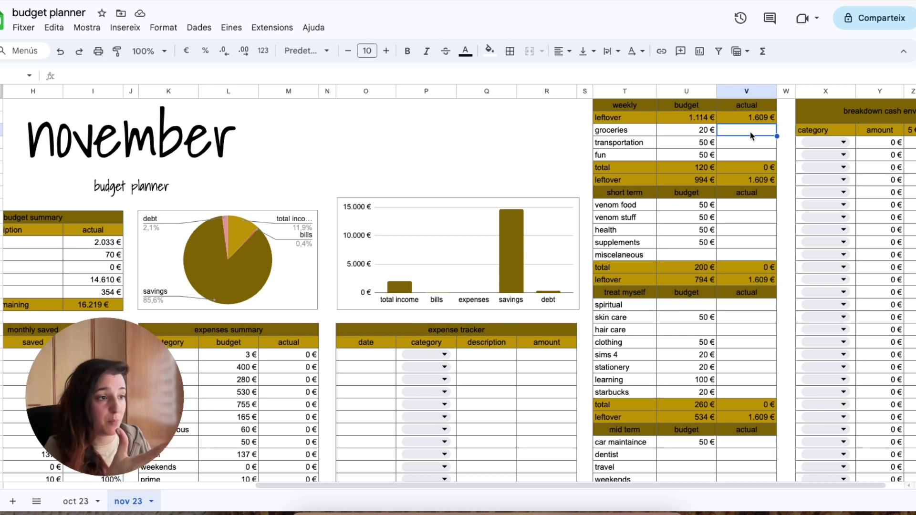
{"action": "type", "text": "20"}
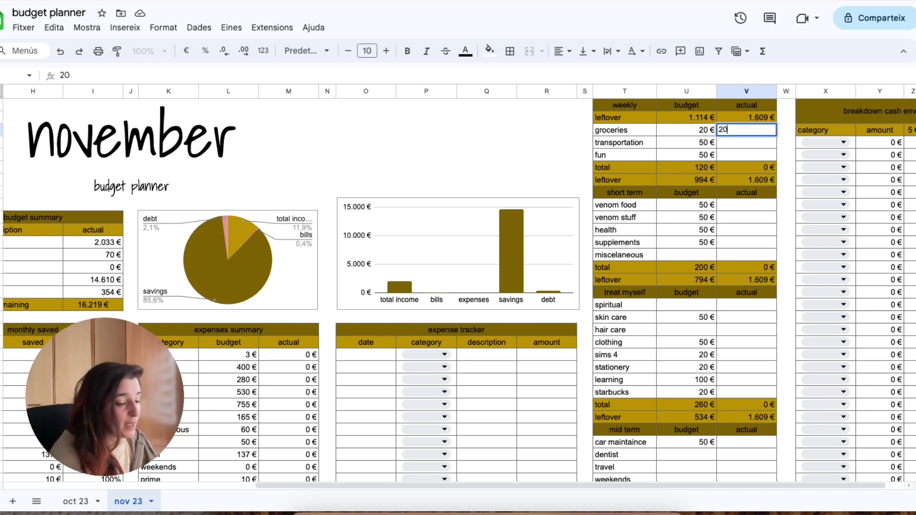
{"action": "key", "text": "Return"}
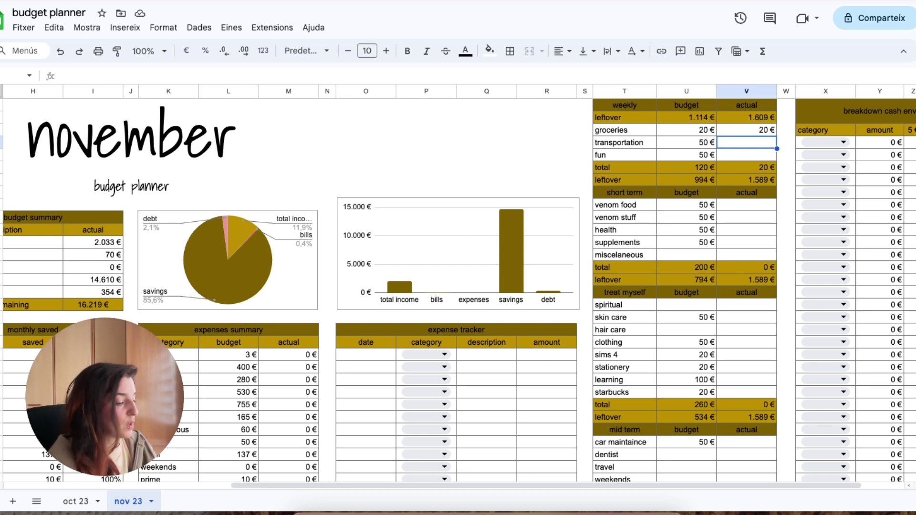
{"action": "type", "text": "50"}
{"action": "key", "text": "Return"}
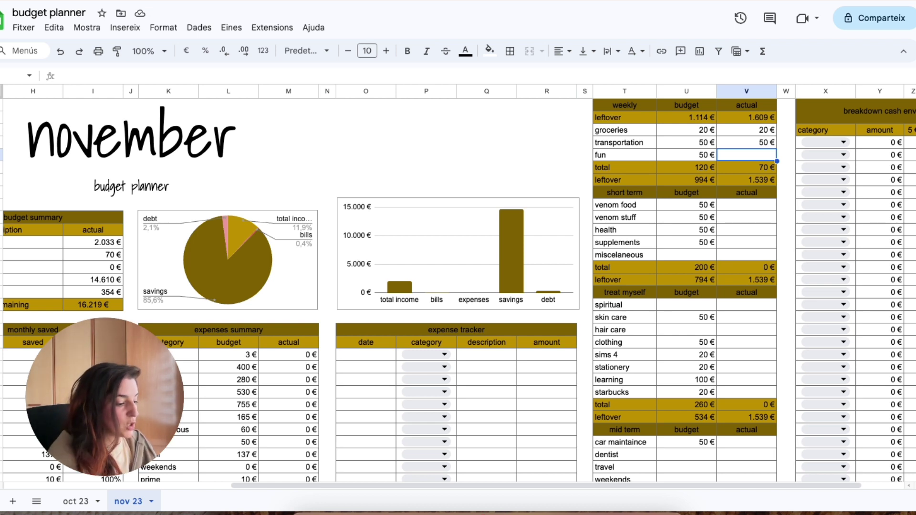
{"action": "type", "text": "50"}
{"action": "key", "text": "Return"}
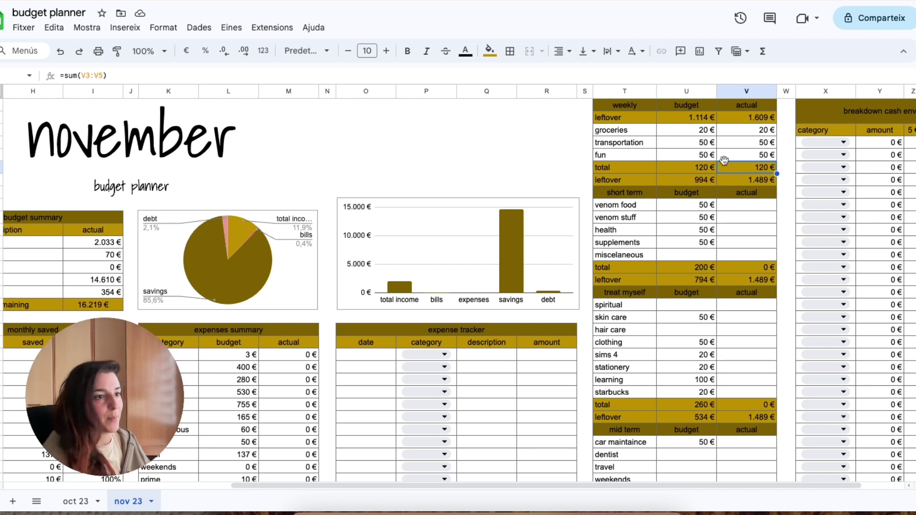
{"action": "left_click", "coordinate": [744, 158]}
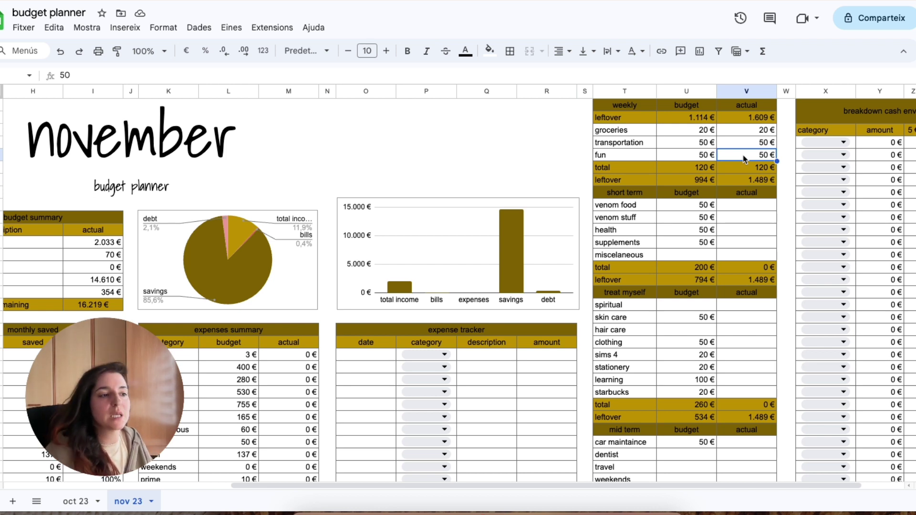
Step: Enter 50 as the short term actual amount for both venom food and supplements, leaving venom stuff and health empty
{"action": "left_click", "coordinate": [746, 206]}
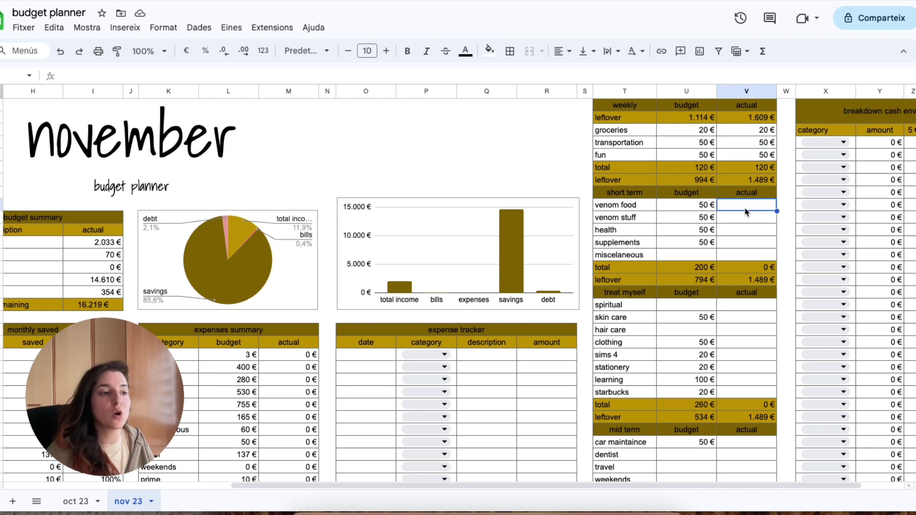
{"action": "type", "text": "50"}
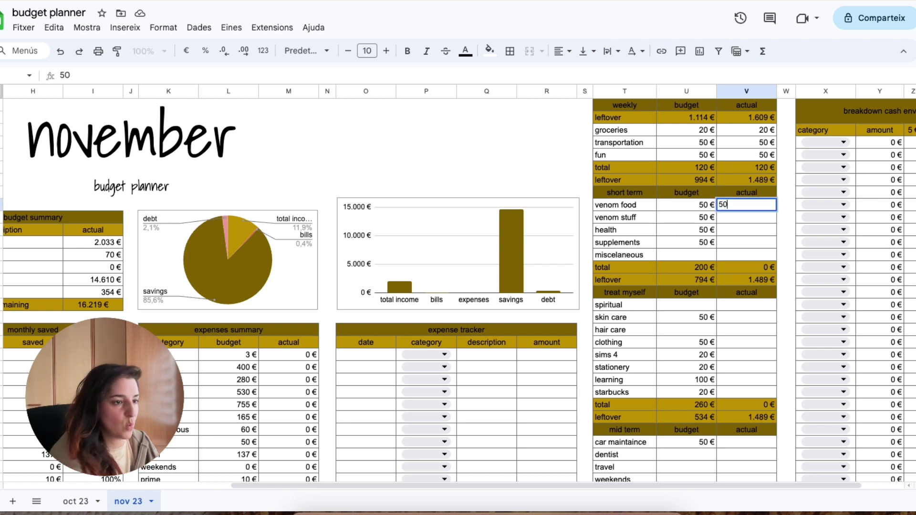
{"action": "key", "text": "Return"}
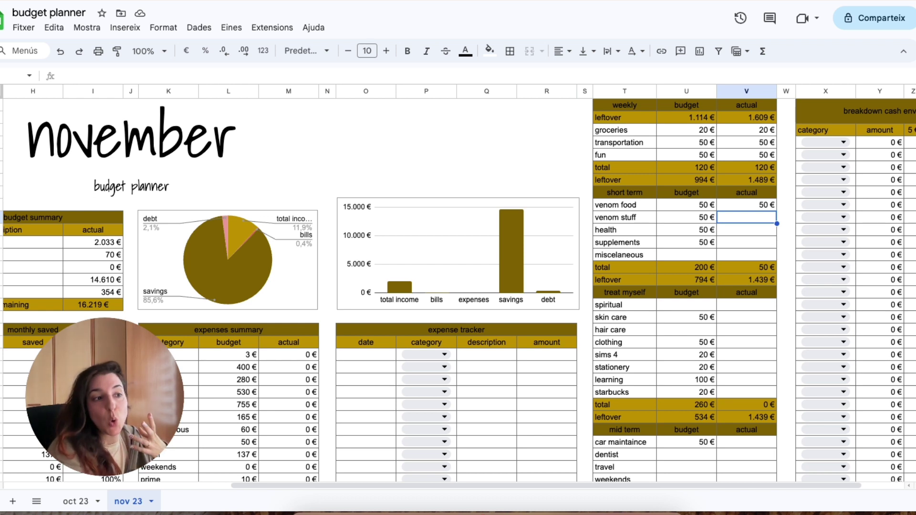
{"action": "left_click", "coordinate": [744, 230]}
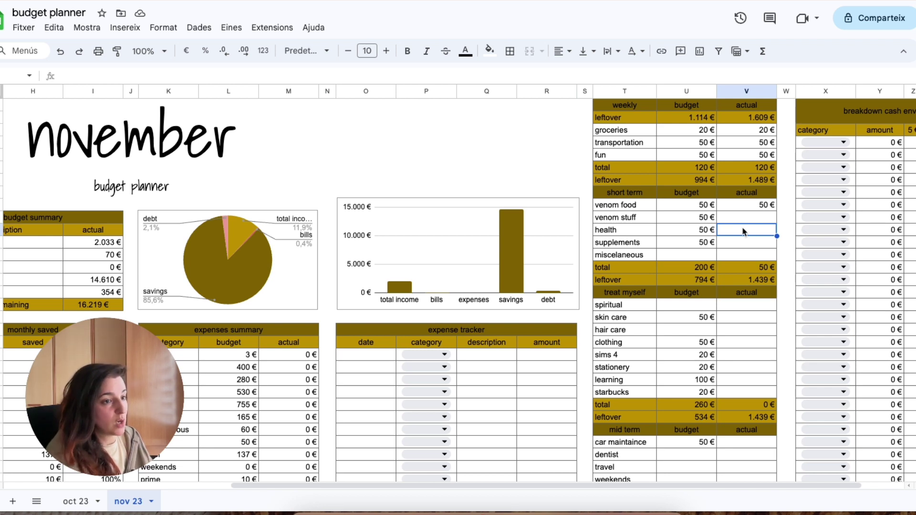
{"action": "left_click", "coordinate": [747, 245]}
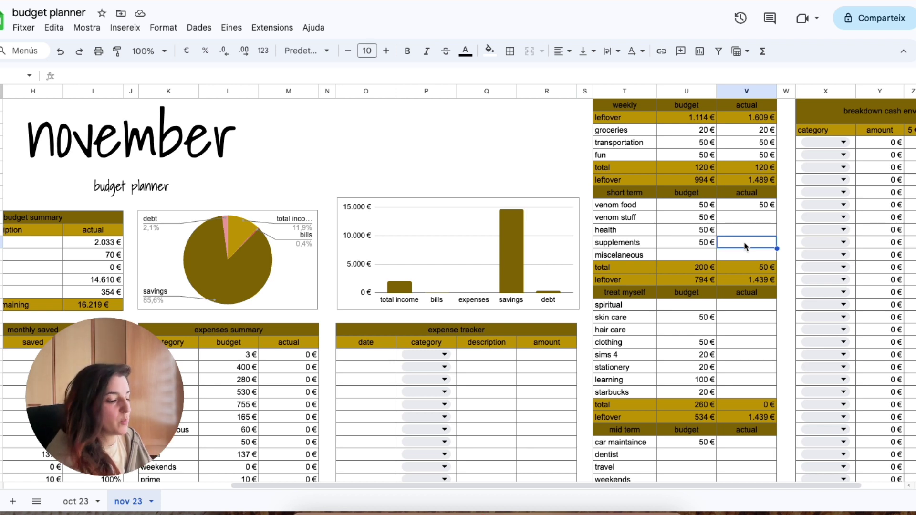
{"action": "type", "text": "50"}
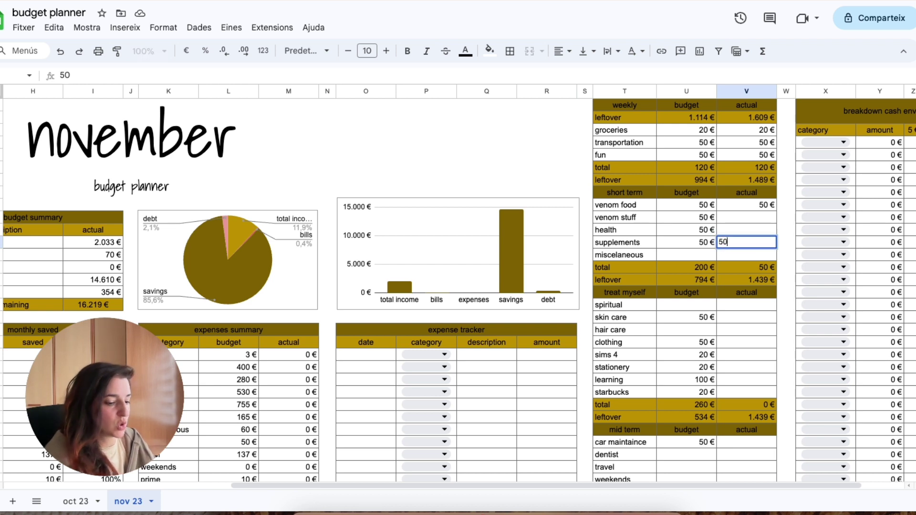
{"action": "key", "text": "Return"}
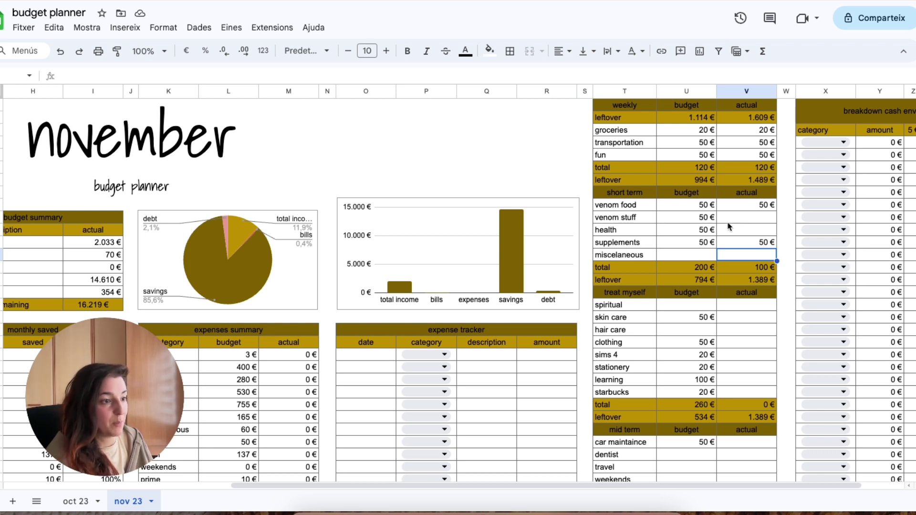
Step: Enter the treat myself actual amounts: 20 for spiritual, 50 for skin care, 20 for hair care and 50 for clothing
{"action": "scroll", "coordinate": [729, 227], "scroll_direction": "down", "scroll_amount": 3}
{"action": "left_click", "coordinate": [734, 231]}
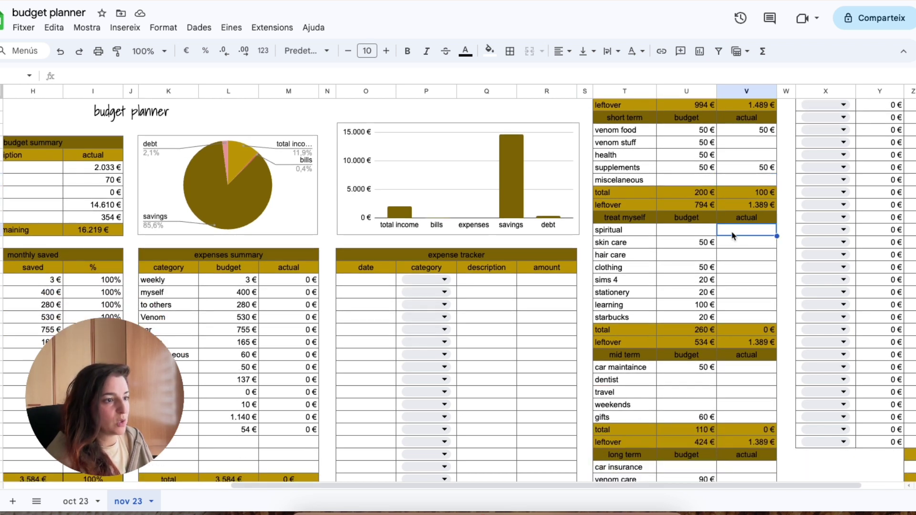
{"action": "type", "text": "20"}
{"action": "key", "text": "Return"}
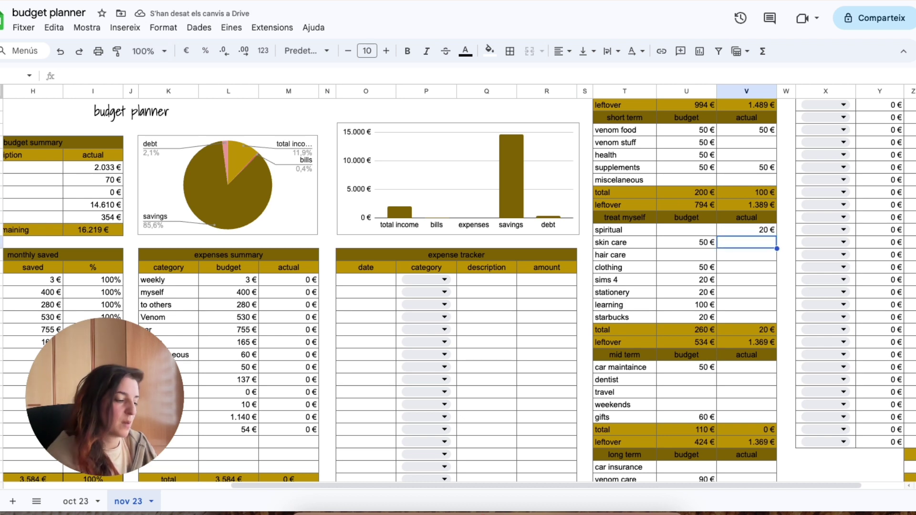
{"action": "type", "text": "50"}
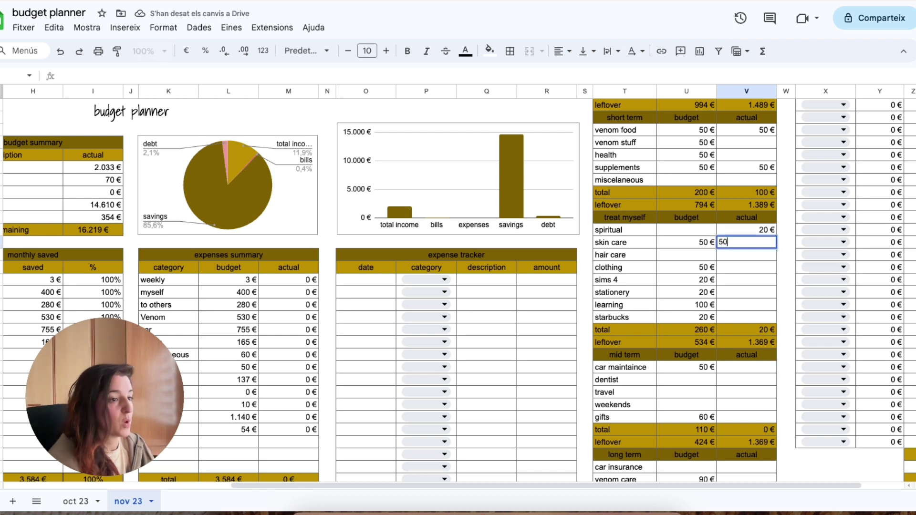
{"action": "key", "text": "Return"}
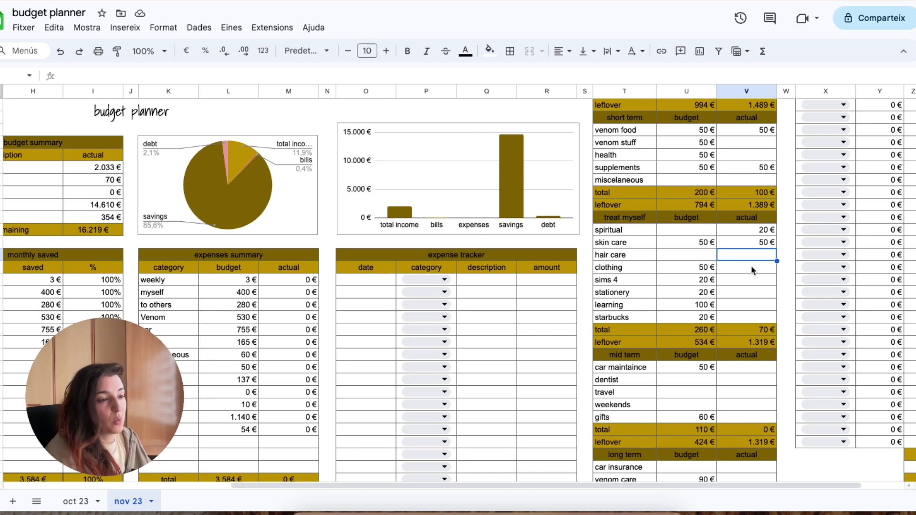
{"action": "type", "text": "20"}
{"action": "key", "text": "Return"}
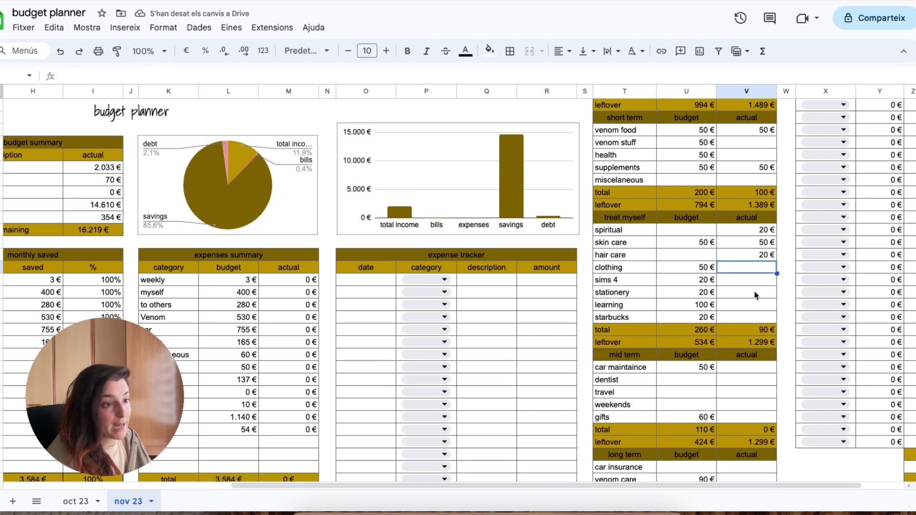
{"action": "type", "text": "50"}
{"action": "key", "text": "Return"}
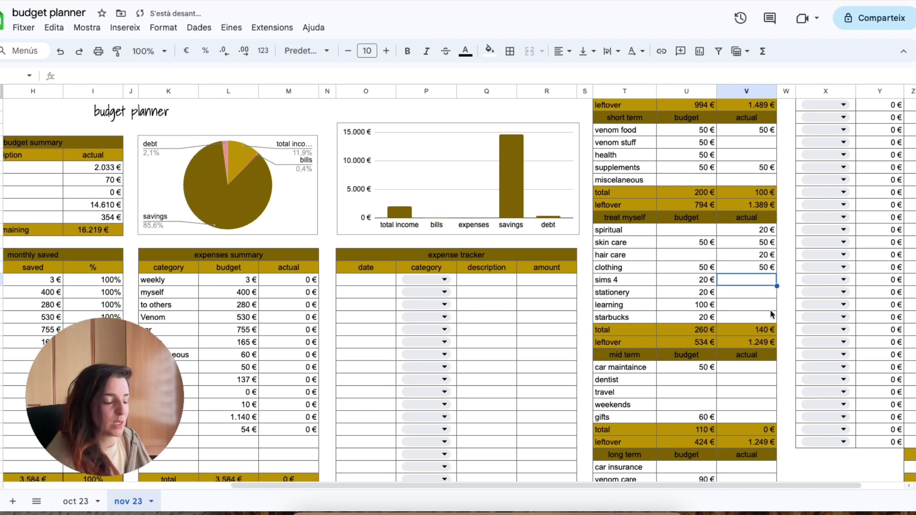
Step: Set the treat myself actual amount for sims 4 to 50
{"action": "type", "text": "20"}
{"action": "key", "text": "Return"}
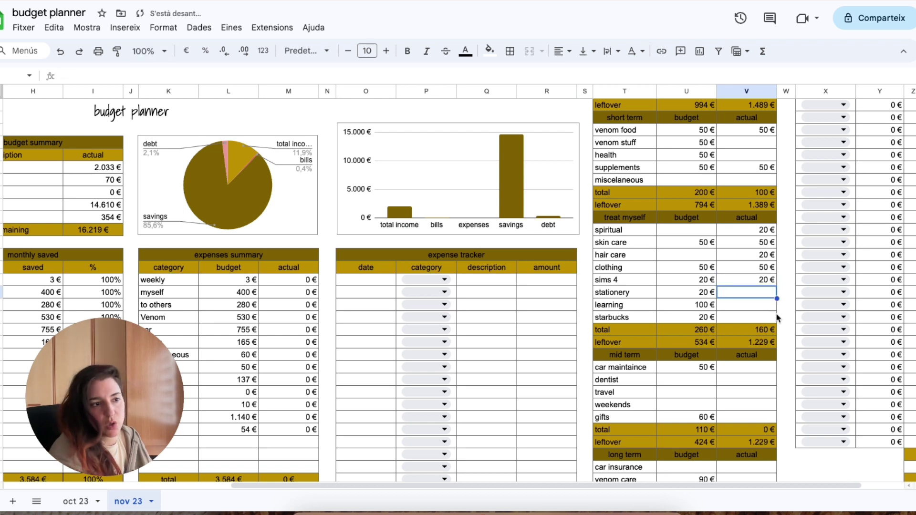
{"action": "left_click", "coordinate": [762, 283]}
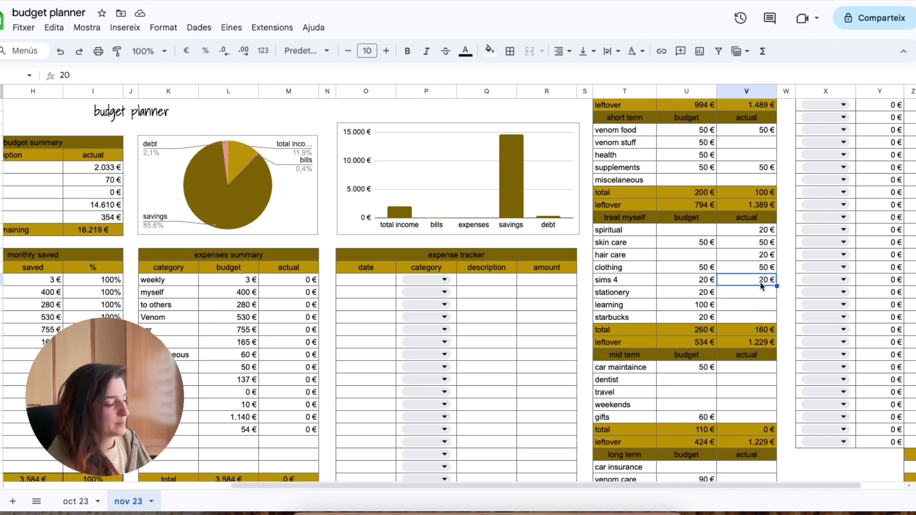
{"action": "type", "text": "50"}
{"action": "key", "text": "Return"}
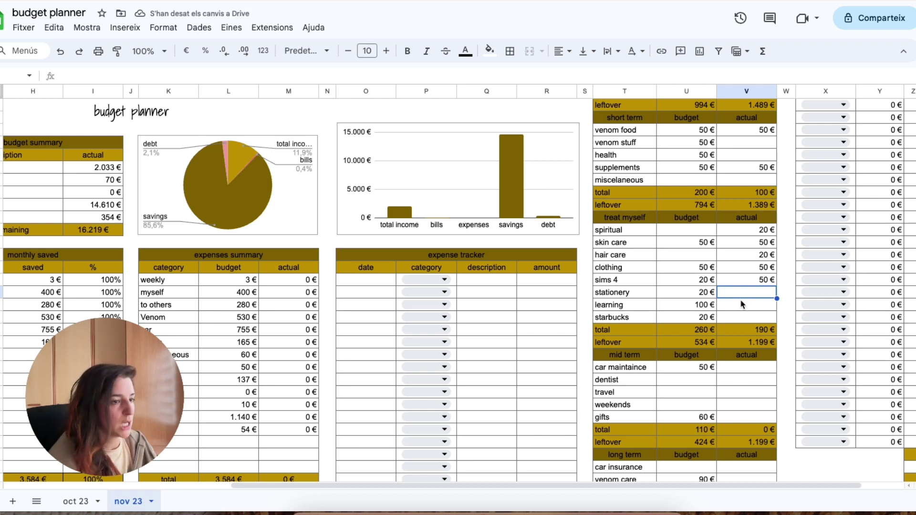
Step: Enter the remaining treat myself actual amounts: 20 for stationery, 100 for learning and 20 for starbucks
{"action": "type", "text": "20"}
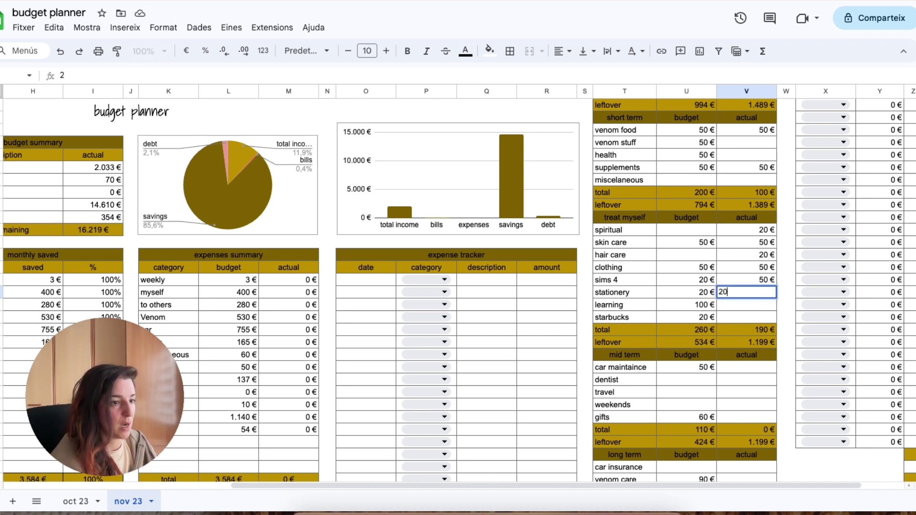
{"action": "key", "text": "Return"}
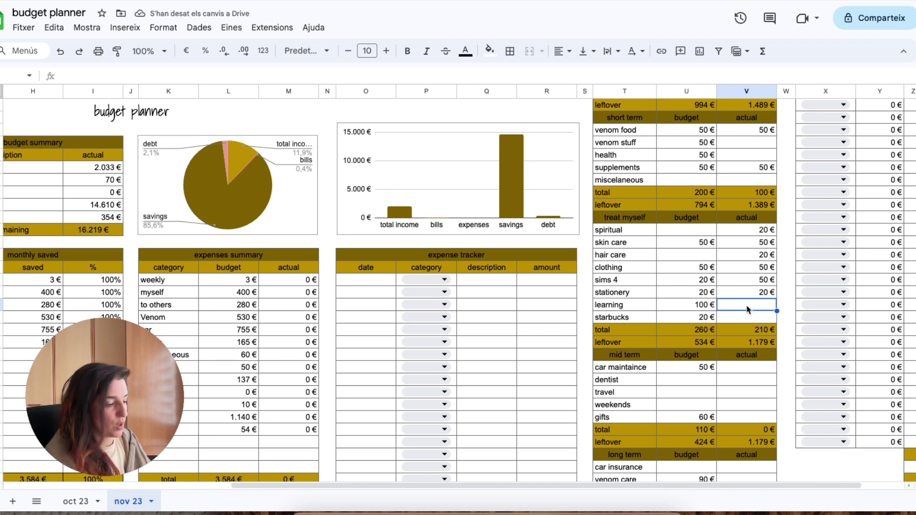
{"action": "type", "text": "100"}
{"action": "key", "text": "Return"}
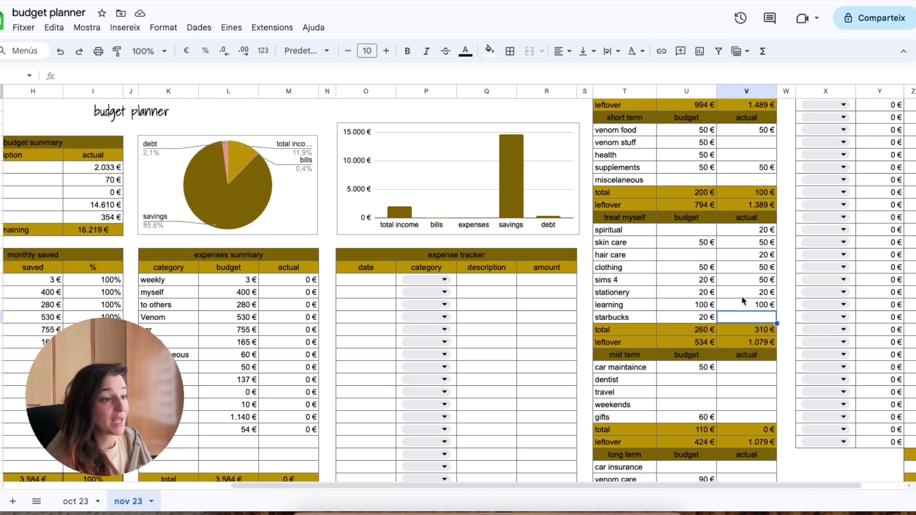
{"action": "scroll", "coordinate": [748, 285], "scroll_direction": "down", "scroll_amount": 2}
{"action": "scroll", "coordinate": [749, 283], "scroll_direction": "down", "scroll_amount": 1}
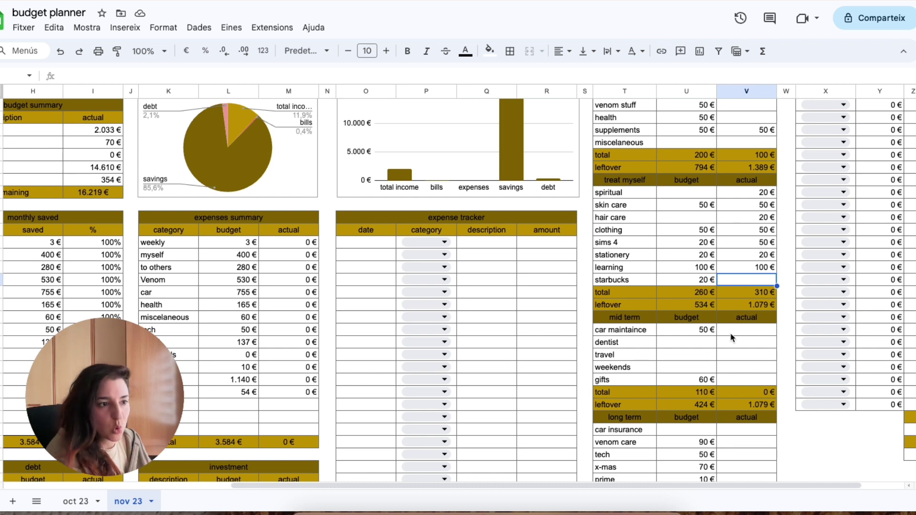
{"action": "type", "text": "20"}
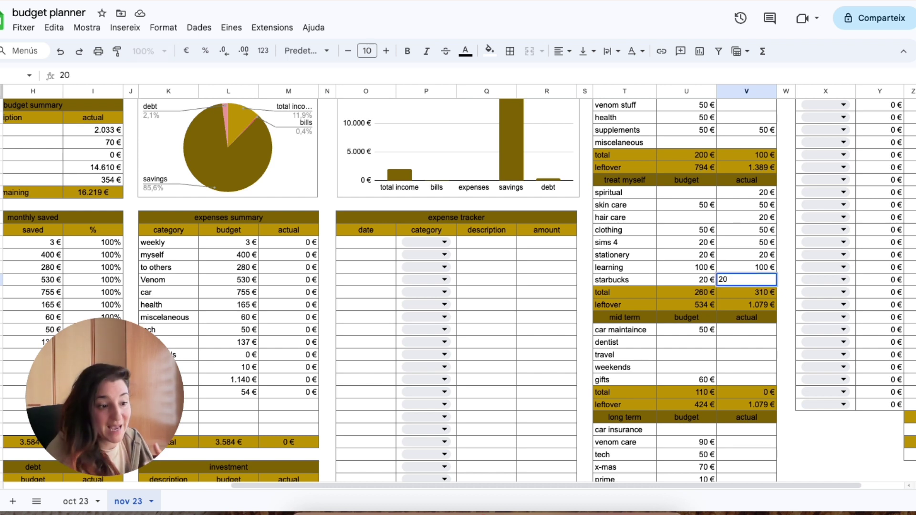
{"action": "key", "text": "Return"}
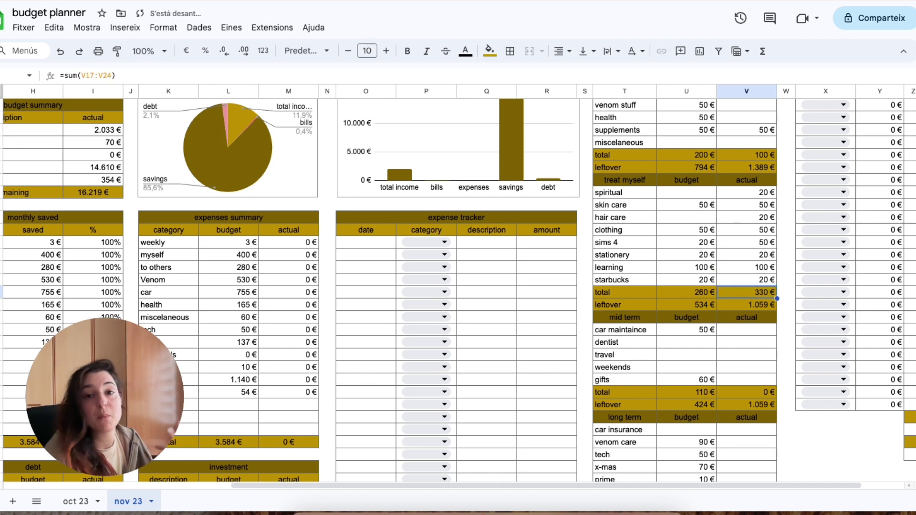
Step: Review how the short term and treat myself actual amounts feed their total and leftover formulas, starting from the weekly leftover
{"action": "scroll", "coordinate": [737, 233], "scroll_direction": "up", "scroll_amount": 3}
{"action": "left_click", "coordinate": [737, 243]}
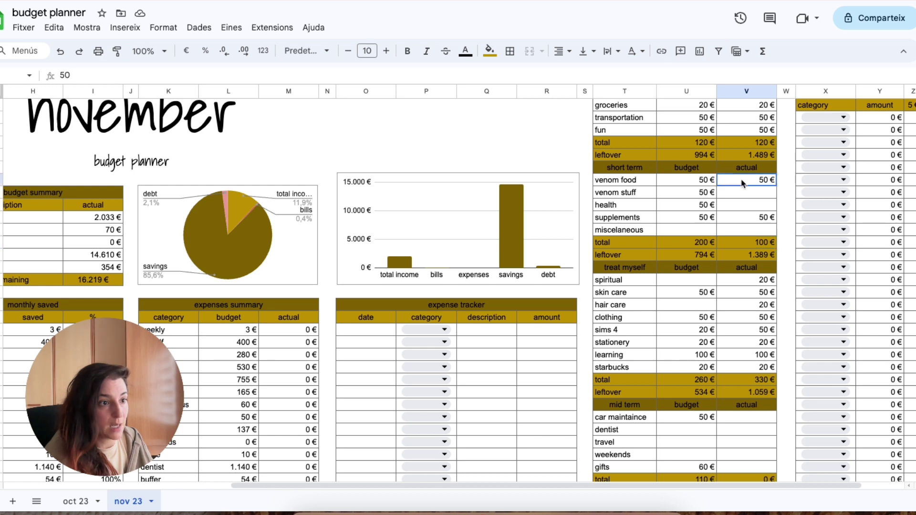
{"action": "left_click_drag", "start_coordinate": [743, 180], "coordinate": [742, 230]}
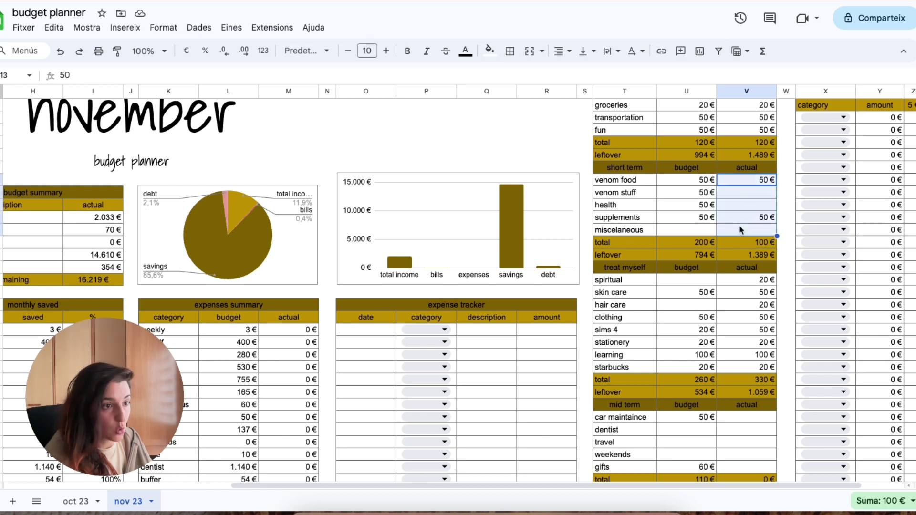
{"action": "left_click", "coordinate": [743, 244]}
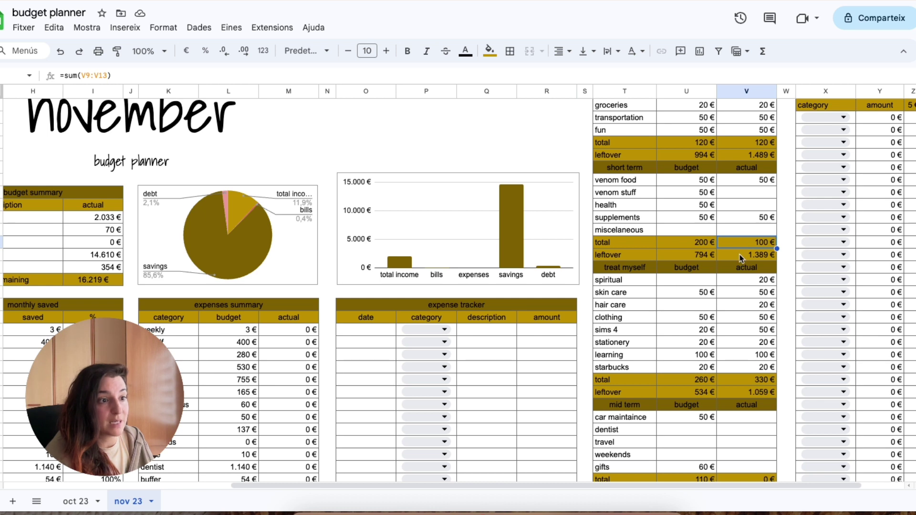
{"action": "left_click", "coordinate": [741, 155]}
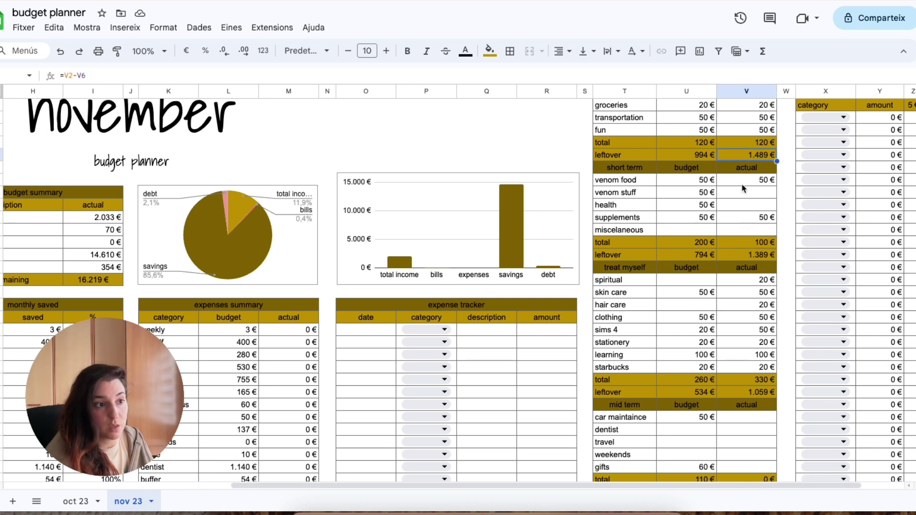
{"action": "left_click_drag", "start_coordinate": [745, 183], "coordinate": [747, 230]}
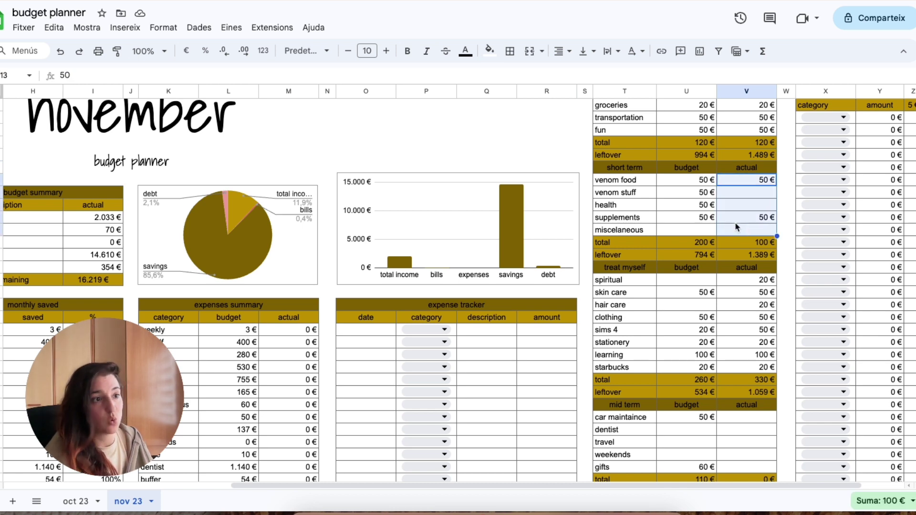
{"action": "left_click", "coordinate": [747, 158]}
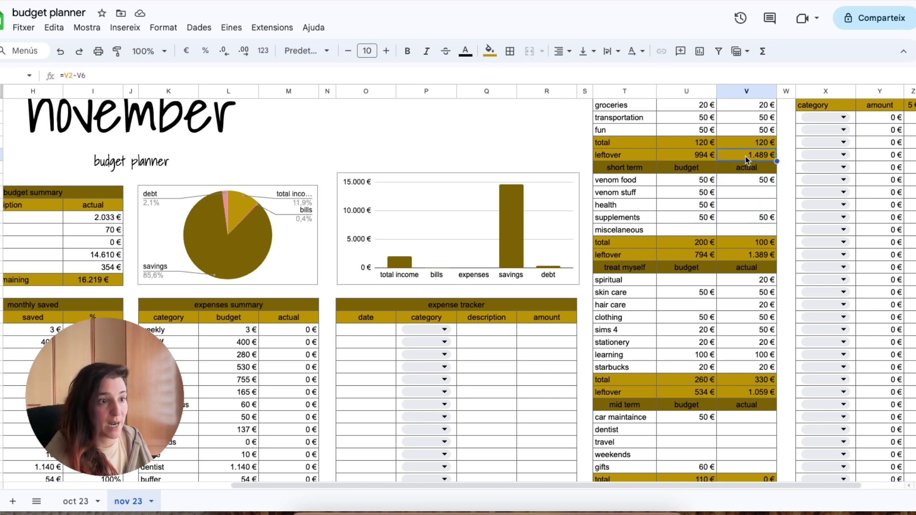
{"action": "left_click", "coordinate": [741, 256]}
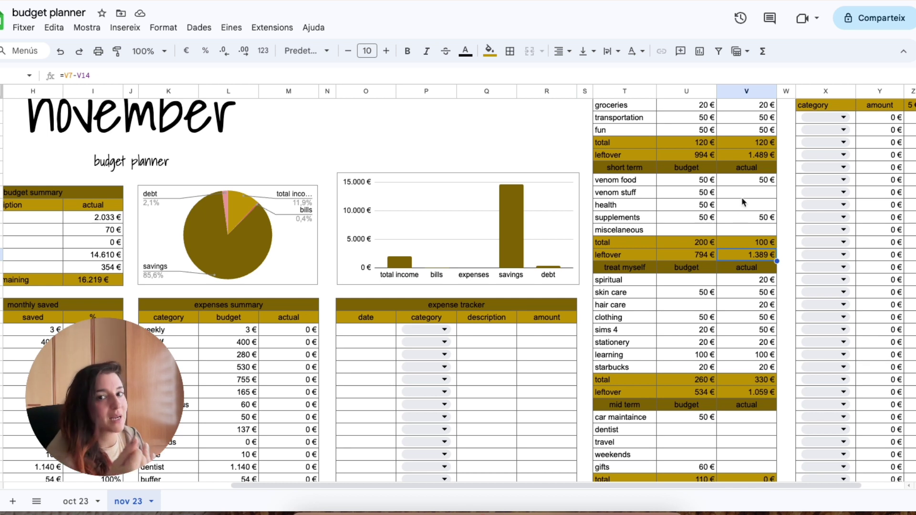
{"action": "left_click", "coordinate": [743, 248]}
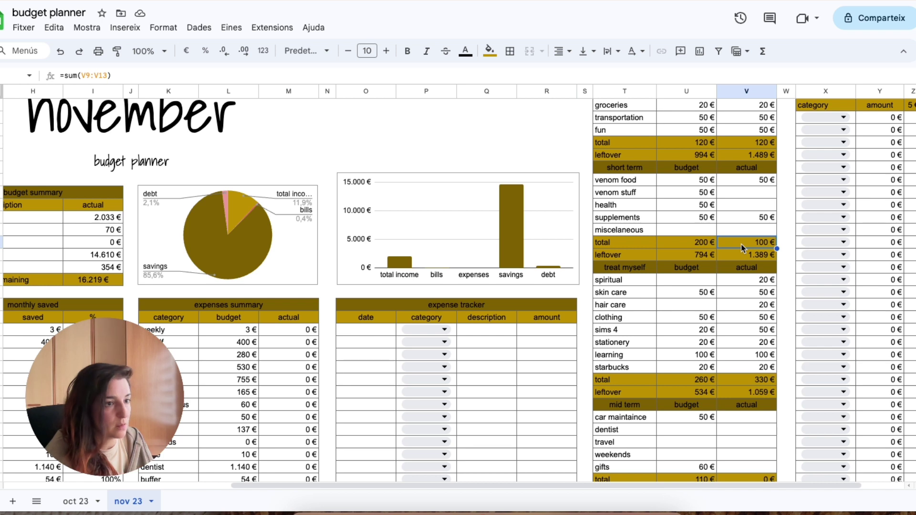
{"action": "left_click", "coordinate": [695, 256]}
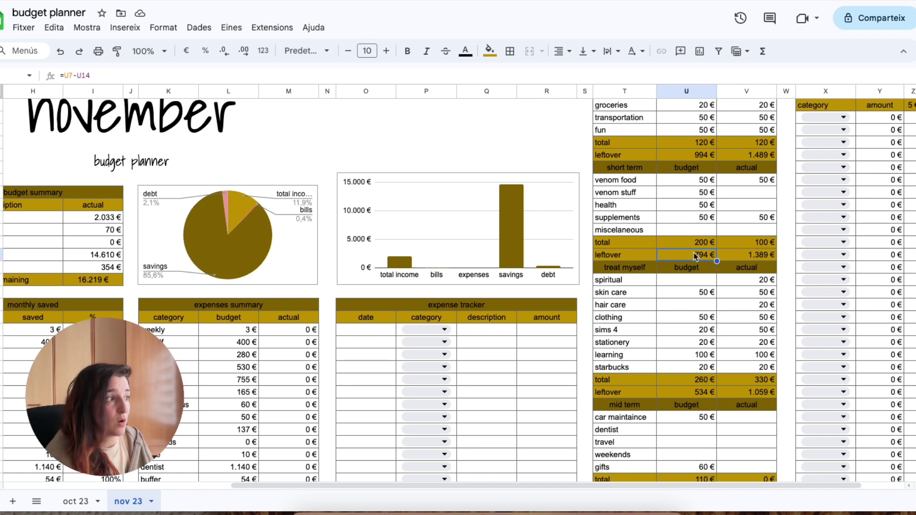
{"action": "left_click", "coordinate": [730, 256]}
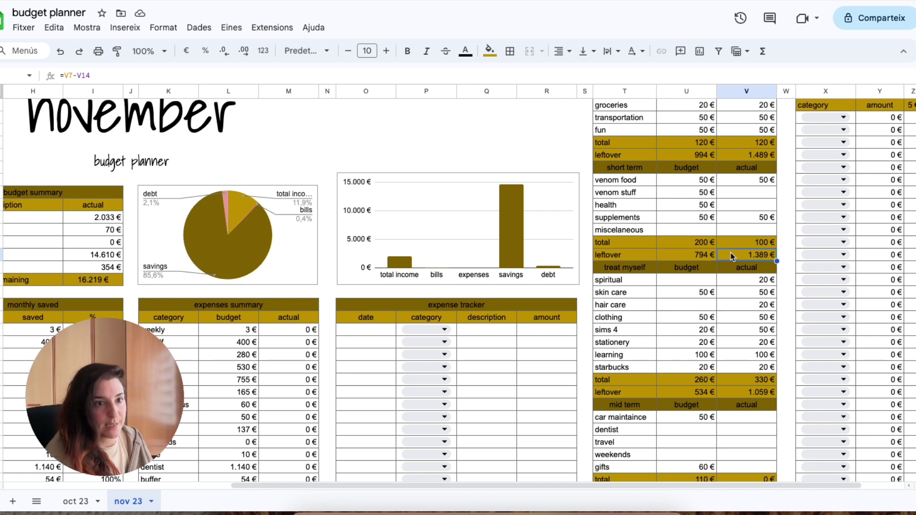
{"action": "left_click_drag", "start_coordinate": [732, 281], "coordinate": [743, 368]}
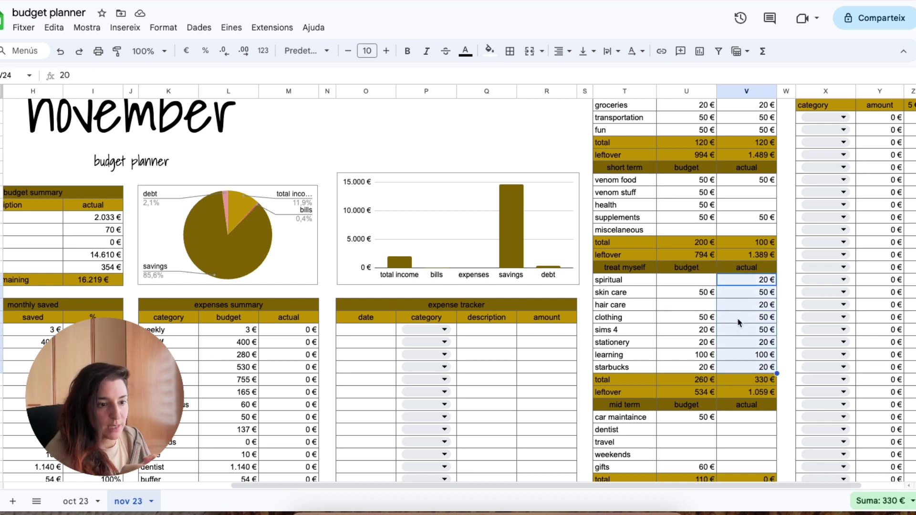
{"action": "left_click", "coordinate": [748, 382]}
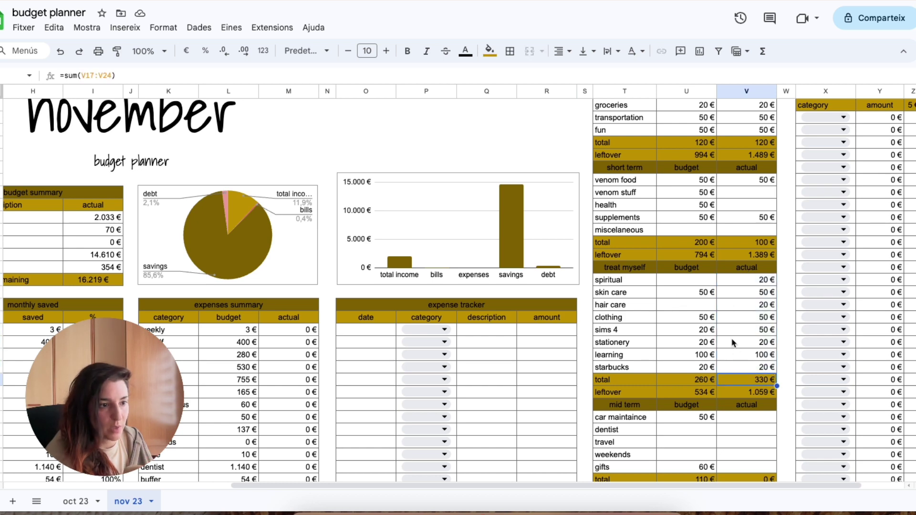
{"action": "scroll", "coordinate": [733, 327], "scroll_direction": "down", "scroll_amount": 3}
{"action": "left_click", "coordinate": [734, 308]}
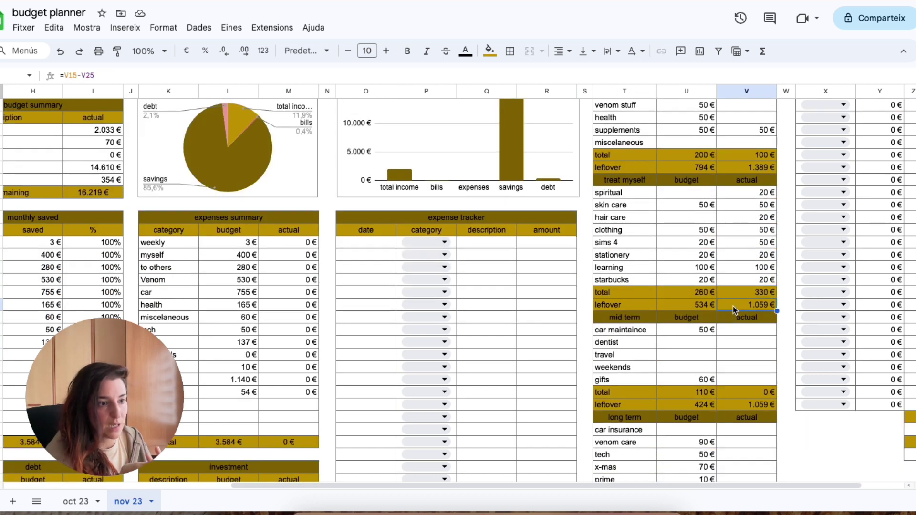
Step: Enter 100 as the mid term actual amount for car maintenance
{"action": "scroll", "coordinate": [734, 309], "scroll_direction": "down", "scroll_amount": 4}
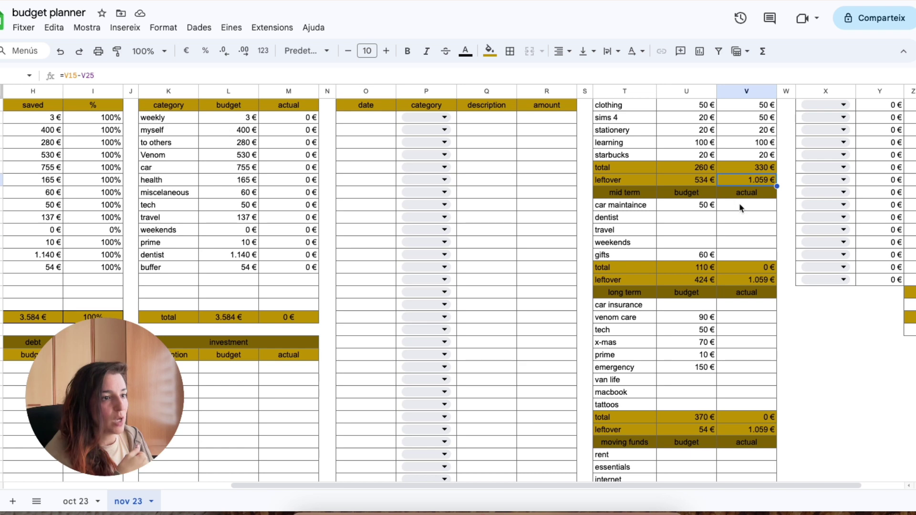
{"action": "left_click", "coordinate": [741, 207]}
{"action": "scroll", "coordinate": [743, 217], "scroll_direction": "down", "scroll_amount": 4}
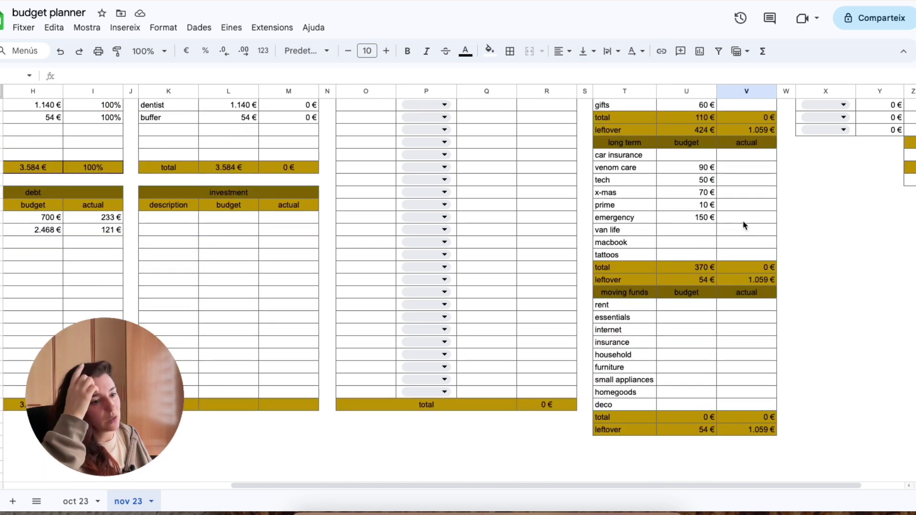
{"action": "scroll", "coordinate": [744, 225], "scroll_direction": "up", "scroll_amount": 5}
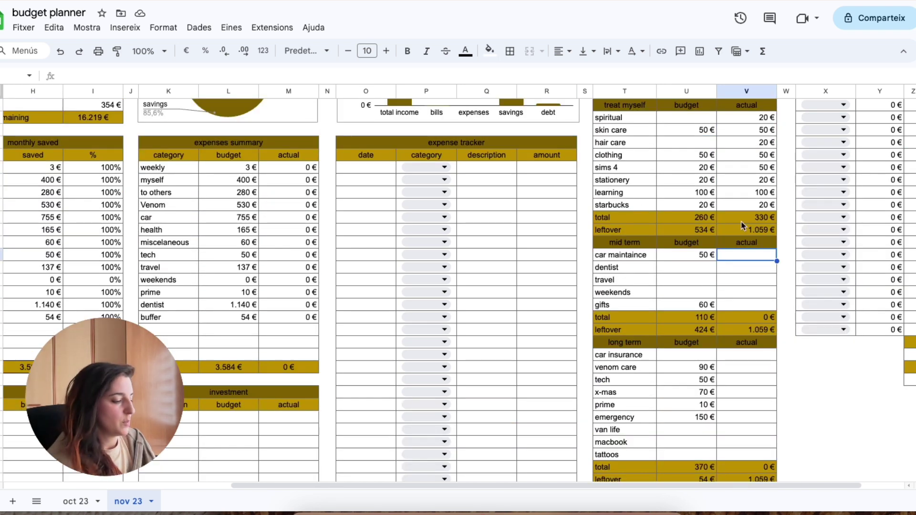
{"action": "type", "text": "100"}
{"action": "key", "text": "Return"}
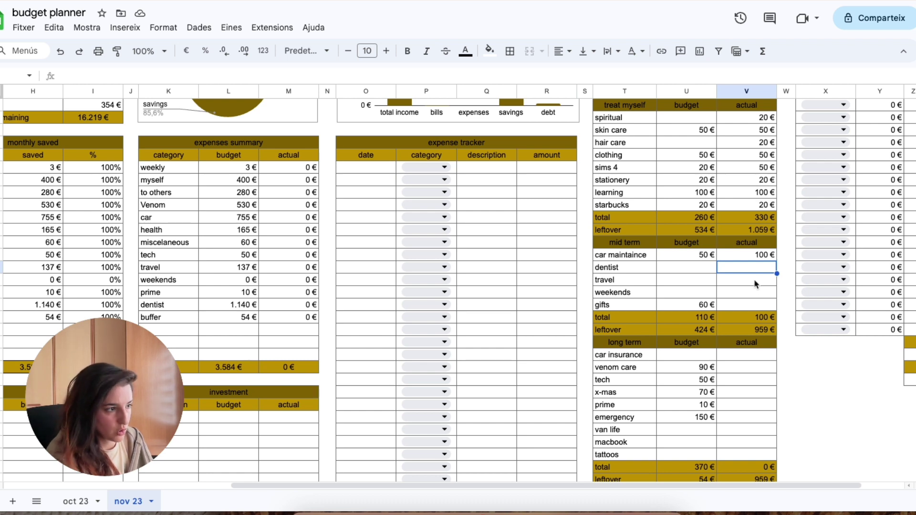
Step: Check the dentist budget in the expenses summary, leave dentist empty, and enter mid term actuals of 100 for travel, 50 for weekends and 60 for gifts
{"action": "left_click", "coordinate": [222, 306]}
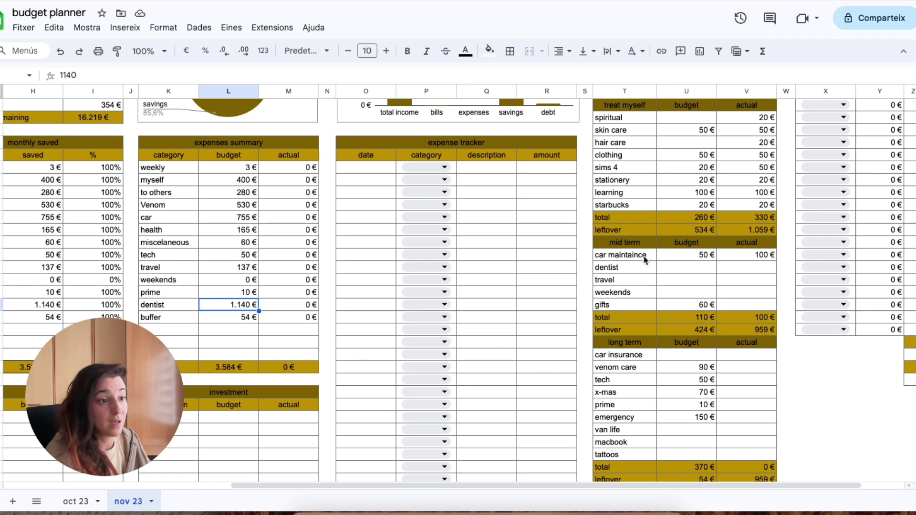
{"action": "left_click", "coordinate": [736, 270]}
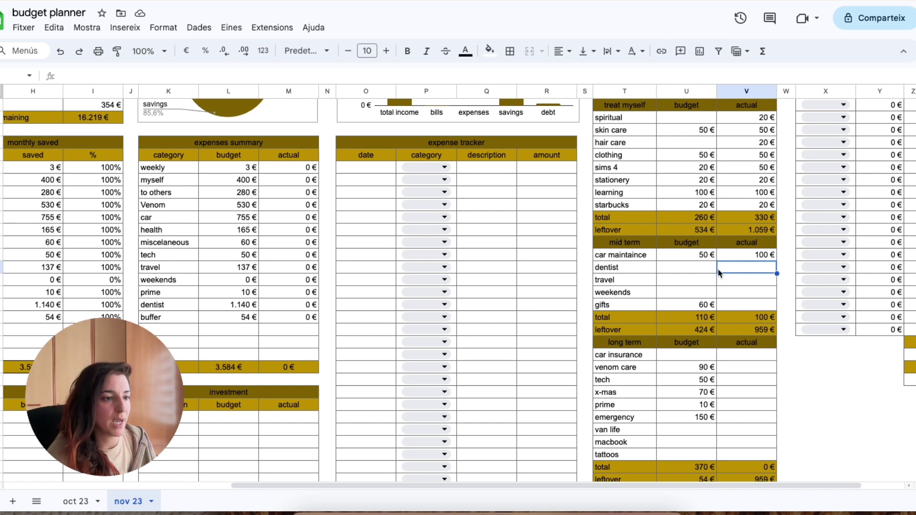
{"action": "left_click", "coordinate": [734, 285]}
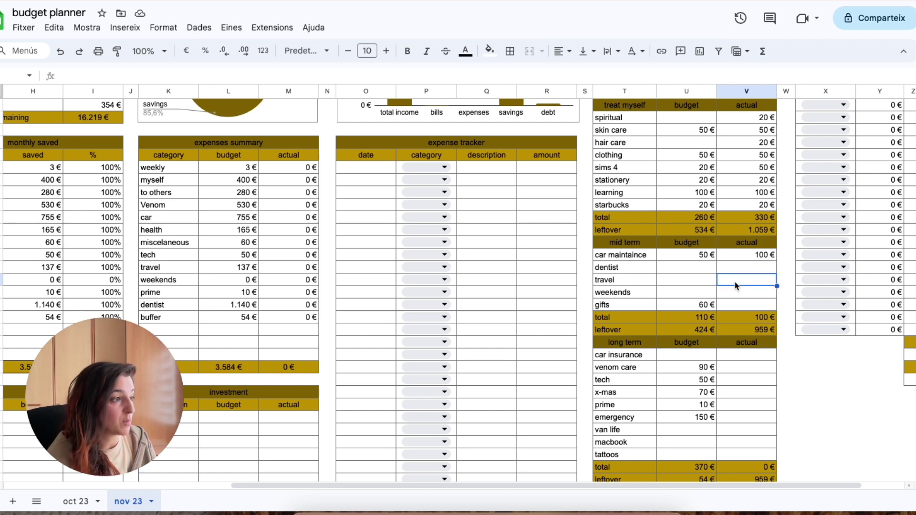
{"action": "type", "text": "100"}
{"action": "key", "text": "Return"}
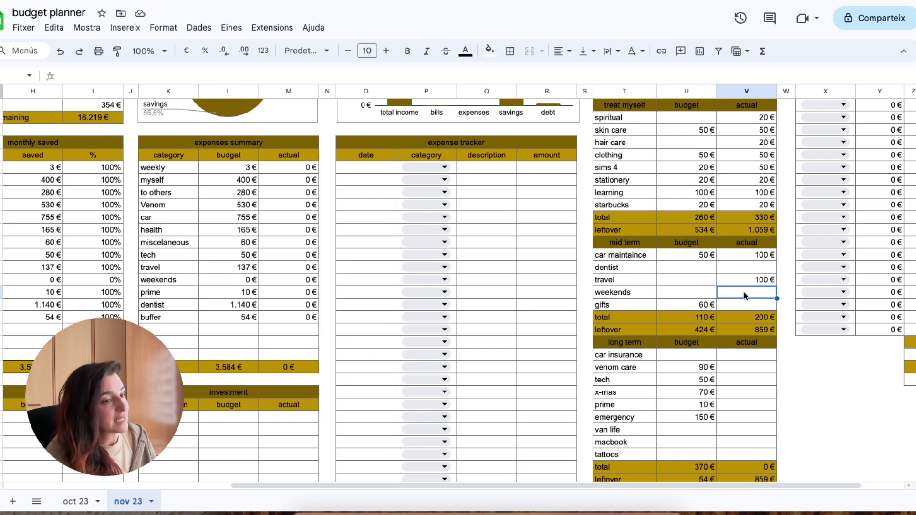
{"action": "type", "text": "50"}
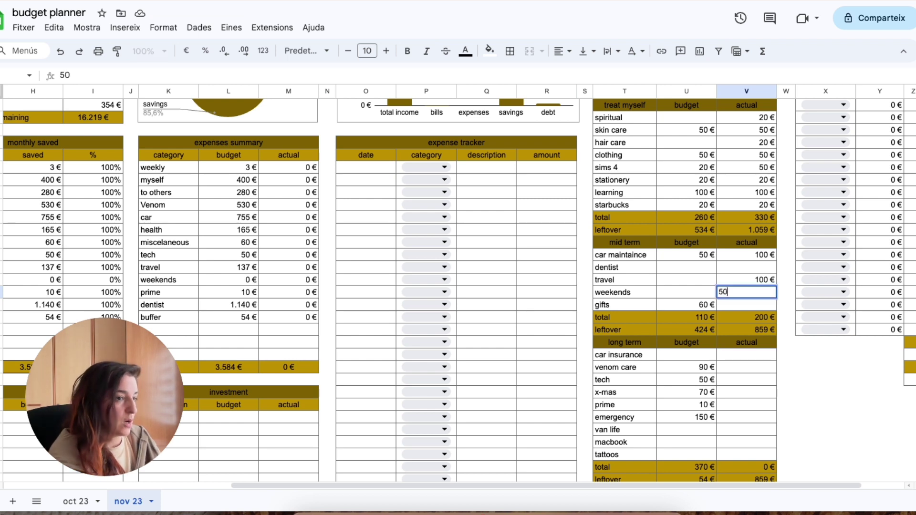
{"action": "key", "text": "Return"}
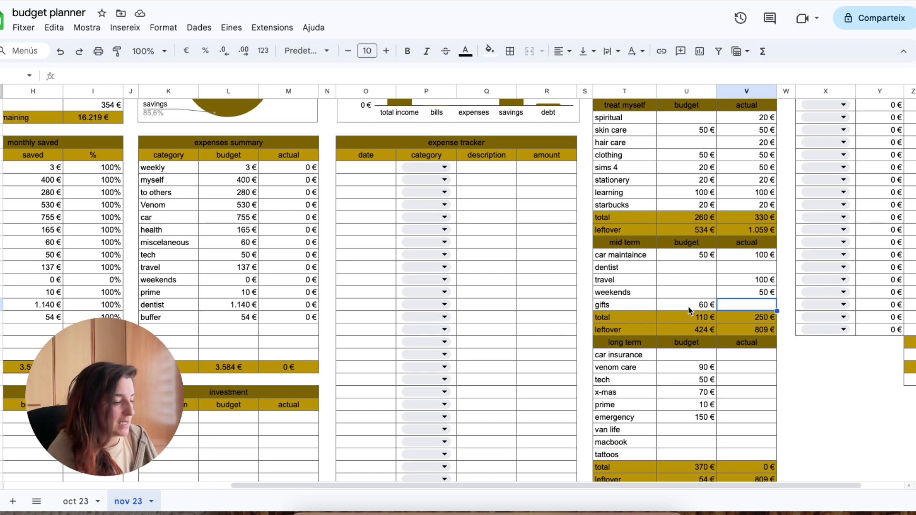
{"action": "type", "text": "60"}
{"action": "key", "text": "Return"}
{"action": "key", "text": "Down"}
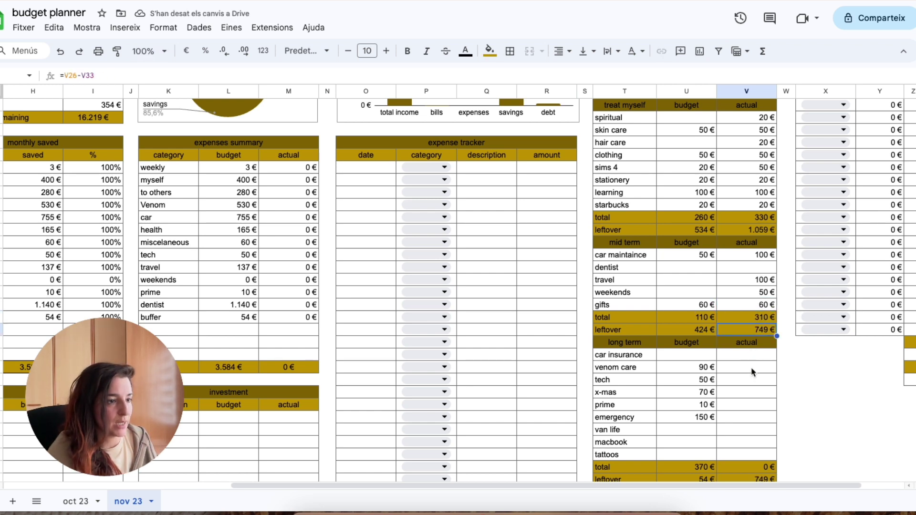
Step: Enter the long term actual amounts: 100 for venom care, 50 for tech, 70 for x-mas and 10 for prime, leaving car insurance empty
{"action": "scroll", "coordinate": [752, 372], "scroll_direction": "down", "scroll_amount": 1}
{"action": "left_click", "coordinate": [736, 317]}
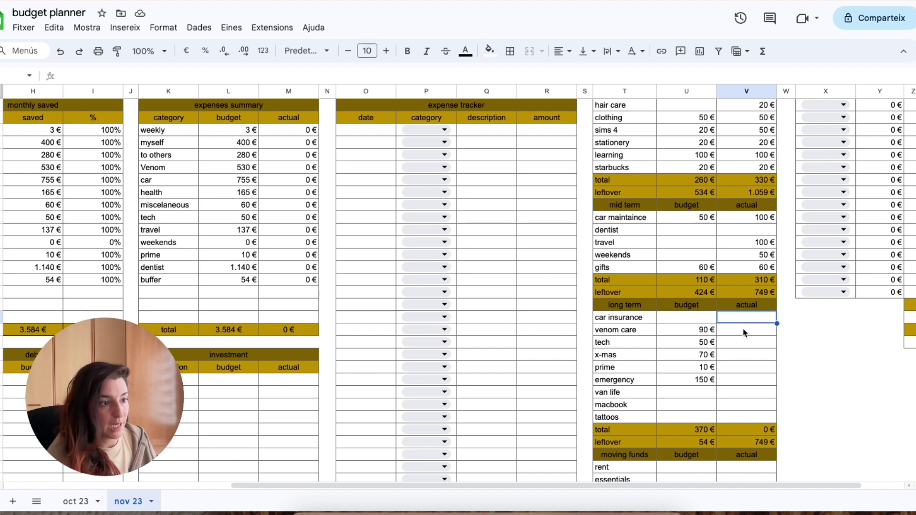
{"action": "left_click", "coordinate": [745, 333]}
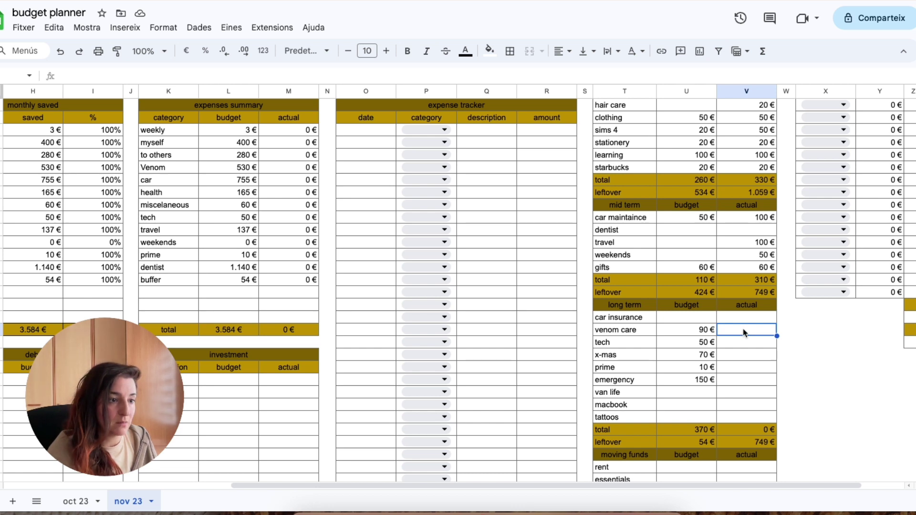
{"action": "type", "text": "100"}
{"action": "key", "text": "Return"}
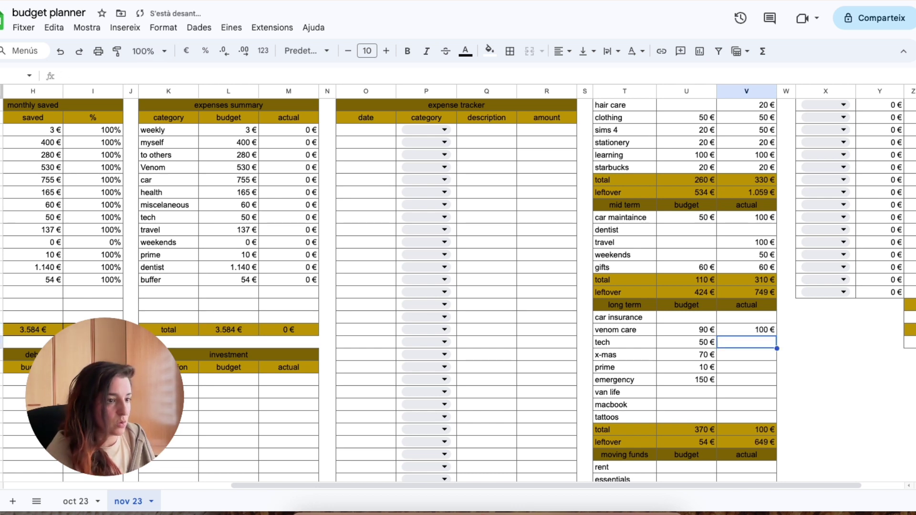
{"action": "type", "text": "50"}
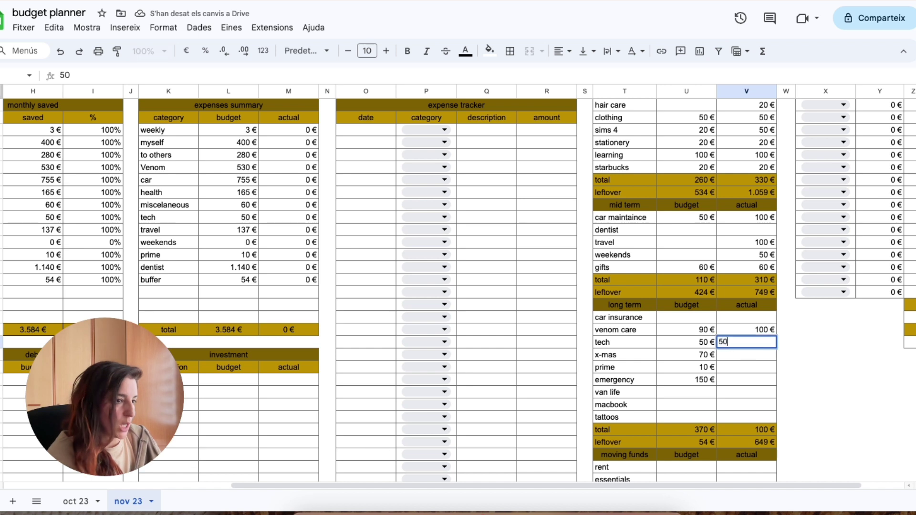
{"action": "key", "text": "Return"}
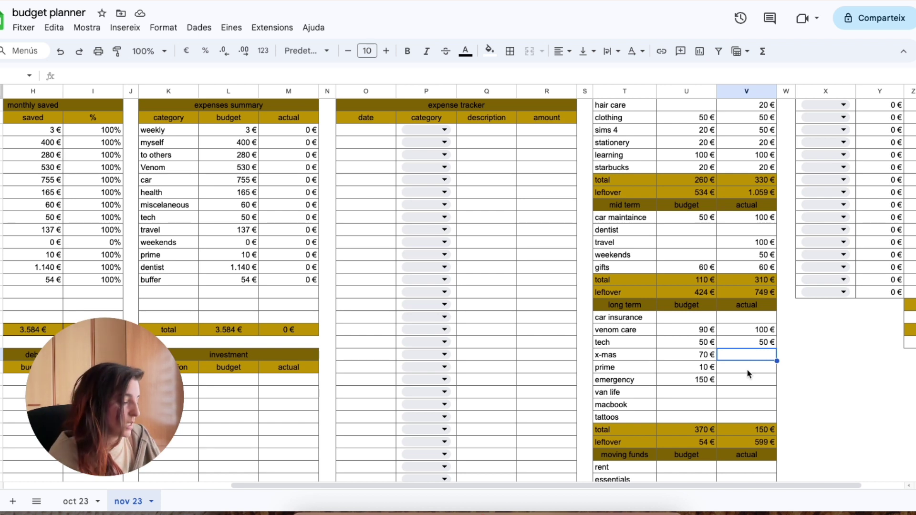
{"action": "type", "text": "70"}
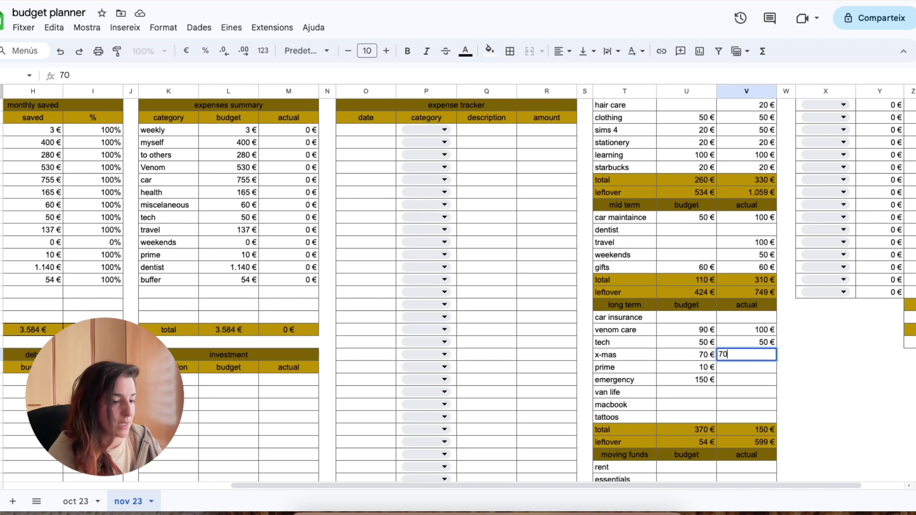
{"action": "key", "text": "Return"}
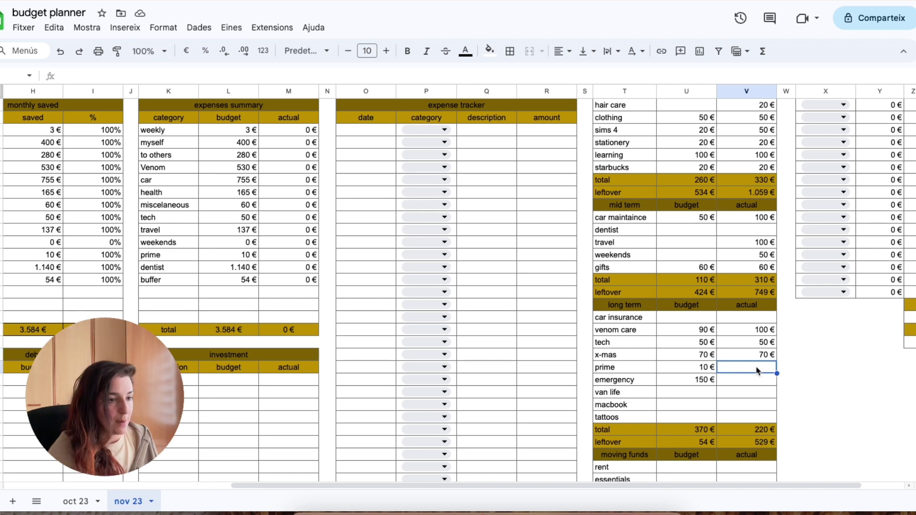
{"action": "type", "text": "10"}
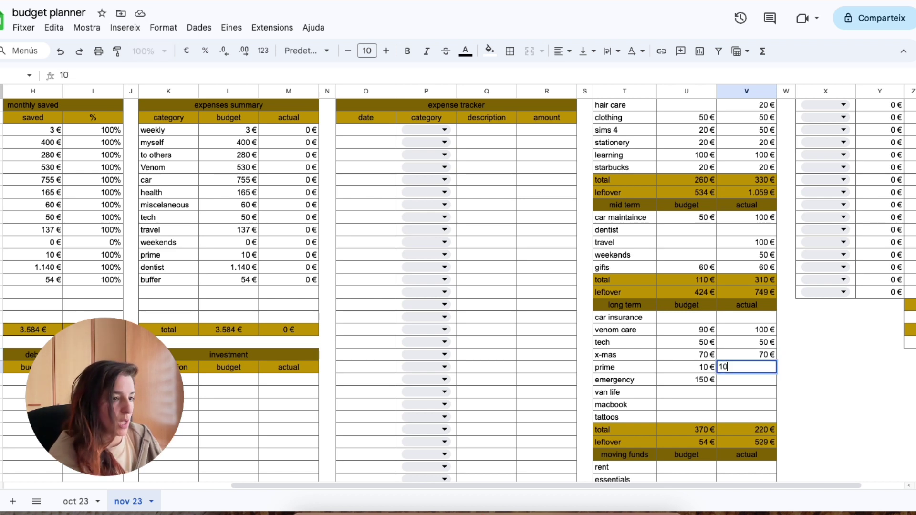
{"action": "key", "text": "Return"}
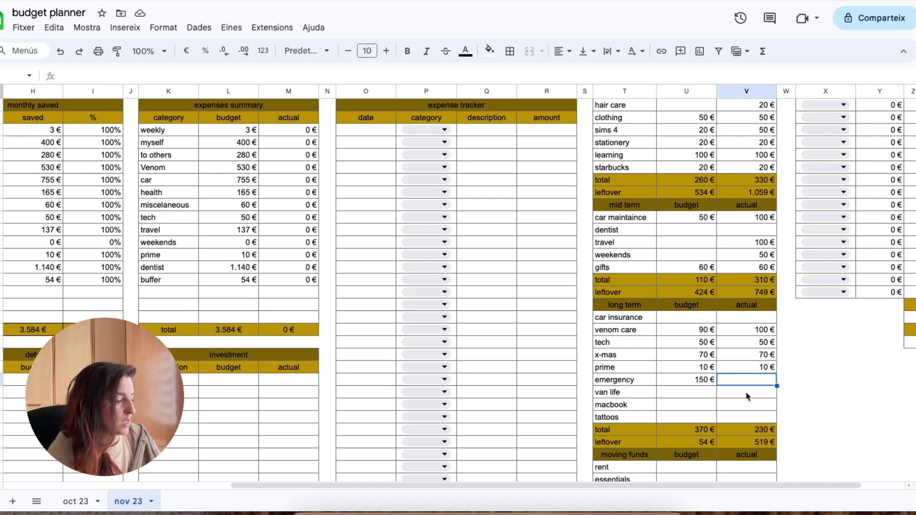
Step: Enter 200 as the long term actual amount for emergency and raise it to 230
{"action": "type", "text": "200"}
{"action": "key", "text": "Return"}
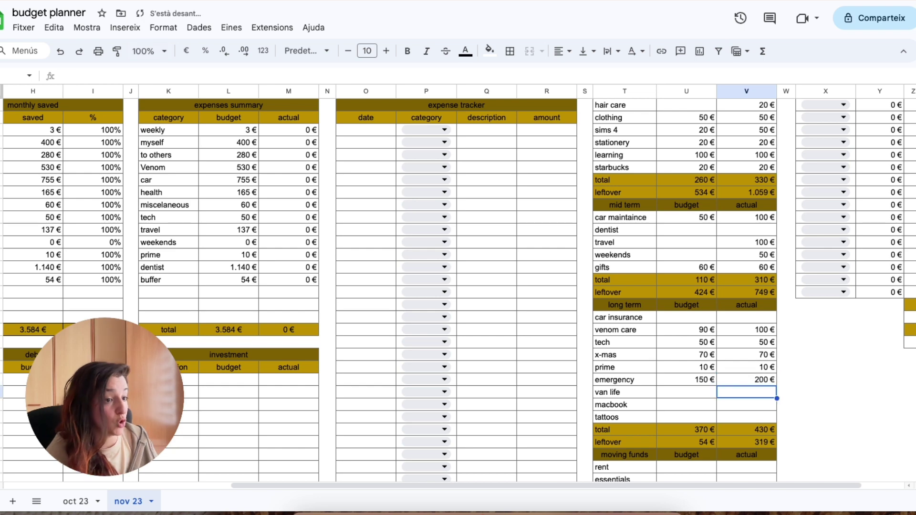
{"action": "left_click", "coordinate": [640, 379]}
{"action": "left_click_drag", "start_coordinate": [400, 486], "coordinate": [374, 488]}
{"action": "left_click", "coordinate": [806, 382]}
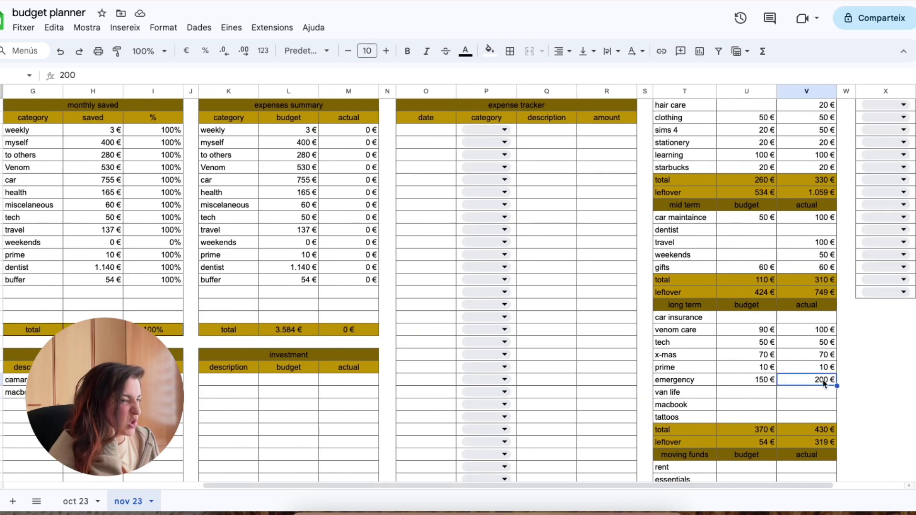
{"action": "type", "text": "230"}
{"action": "key", "text": "Return"}
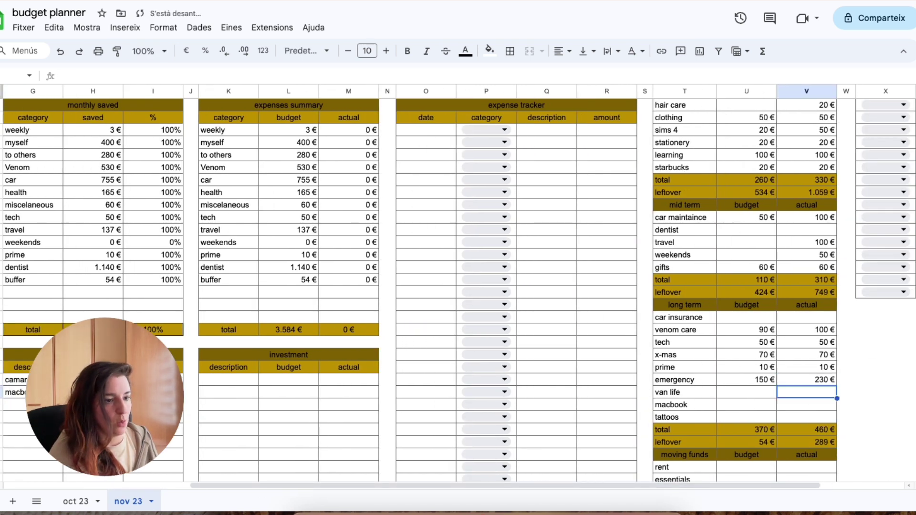
Step: Review how the emergency actual amount affects the moving funds leftover and check the empty moving funds categories
{"action": "left_click", "coordinate": [800, 382]}
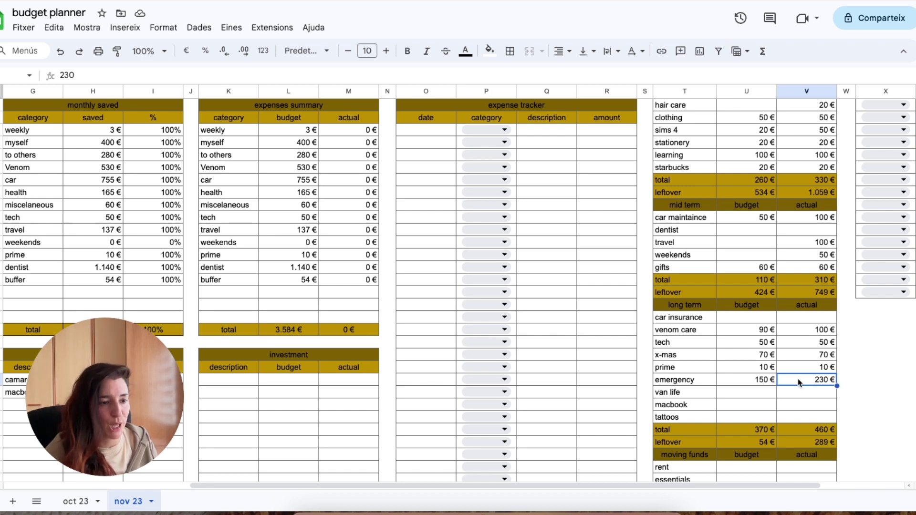
{"action": "scroll", "coordinate": [795, 377], "scroll_direction": "down", "scroll_amount": 5}
{"action": "scroll", "coordinate": [793, 377], "scroll_direction": "up", "scroll_amount": 1}
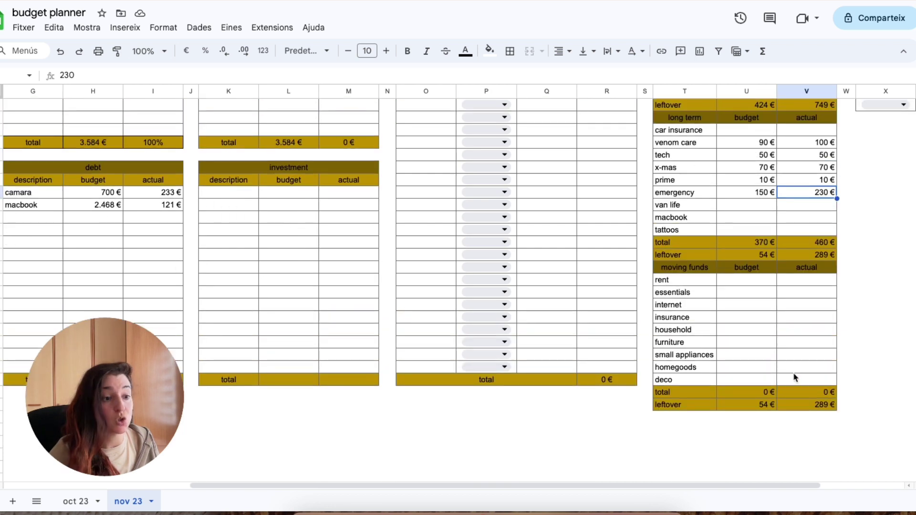
{"action": "left_click", "coordinate": [807, 405]}
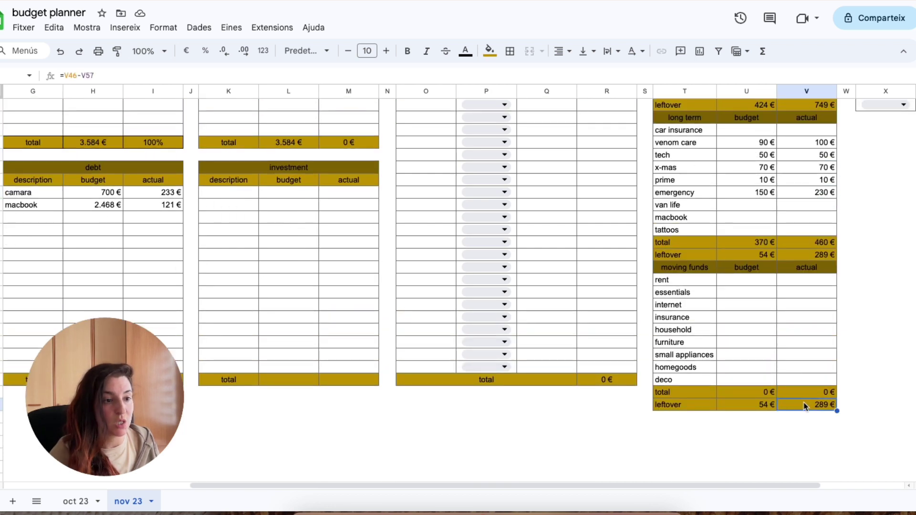
{"action": "left_click", "coordinate": [798, 334]}
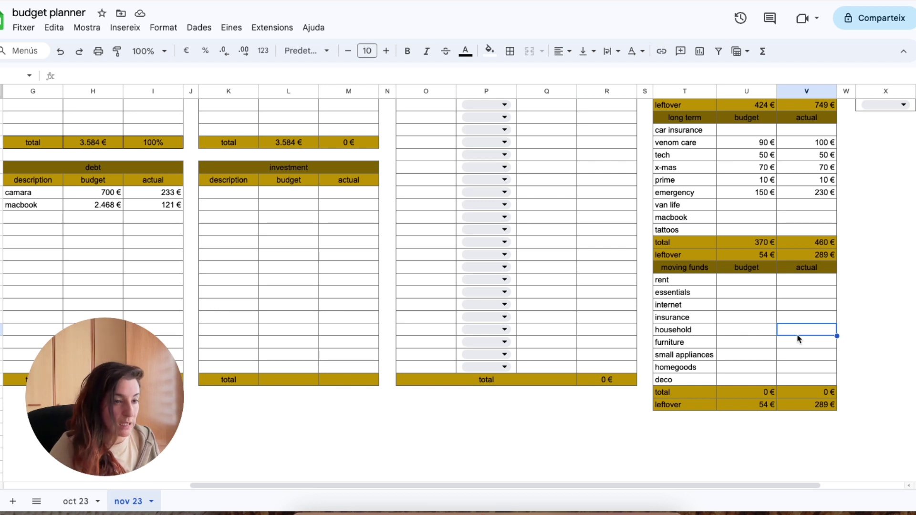
{"action": "left_click", "coordinate": [807, 405]}
{"action": "left_click", "coordinate": [789, 327]}
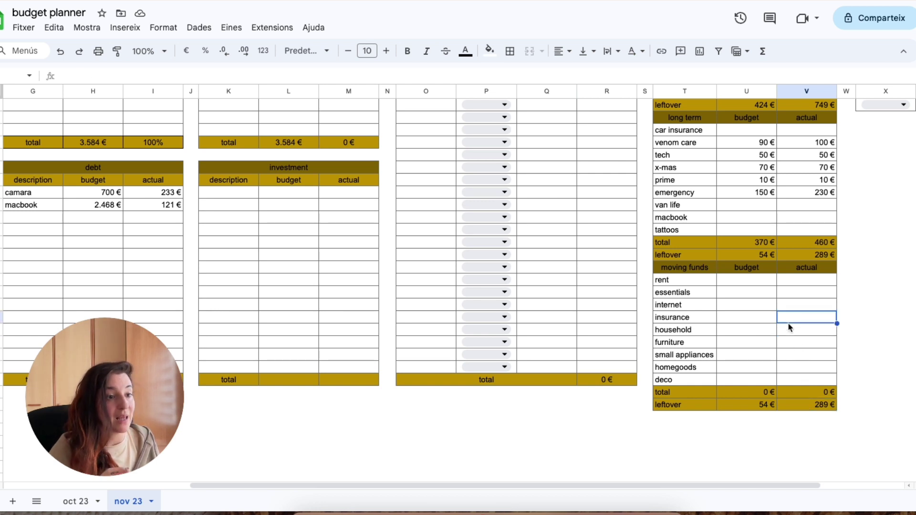
{"action": "scroll", "coordinate": [791, 333], "scroll_direction": "up", "scroll_amount": 5}
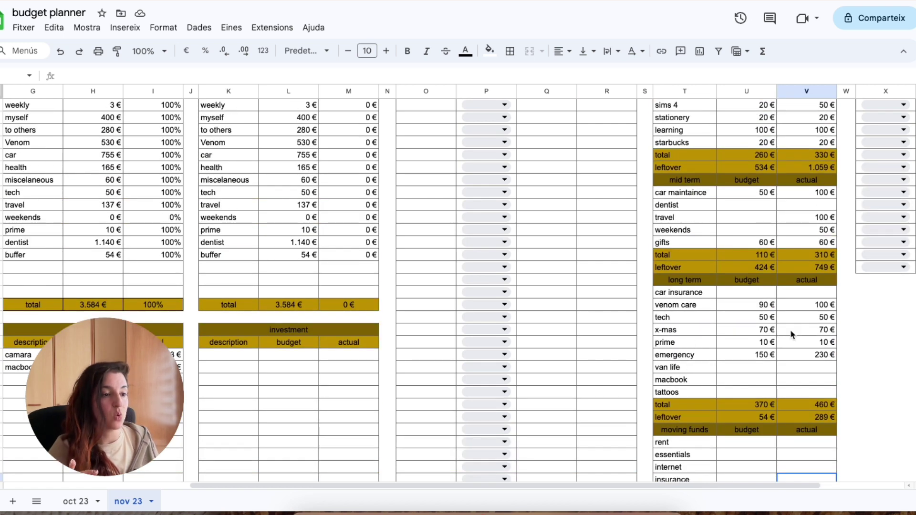
{"action": "scroll", "coordinate": [791, 332], "scroll_direction": "down", "scroll_amount": 6}
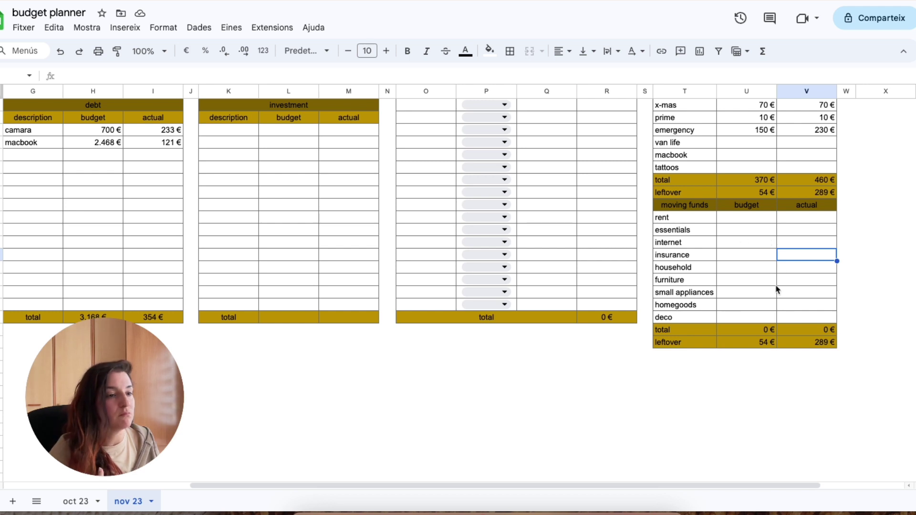
{"action": "left_click", "coordinate": [792, 295]}
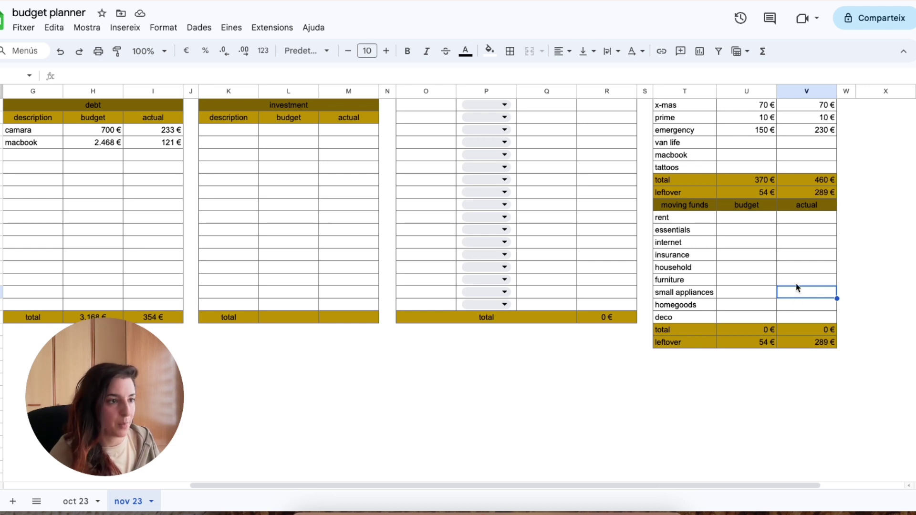
Step: Compare the emergency, van life and macbook categories in the long term section to decide where leftover money should go
{"action": "scroll", "coordinate": [797, 284], "scroll_direction": "up", "scroll_amount": 2}
{"action": "scroll", "coordinate": [798, 280], "scroll_direction": "up", "scroll_amount": 3}
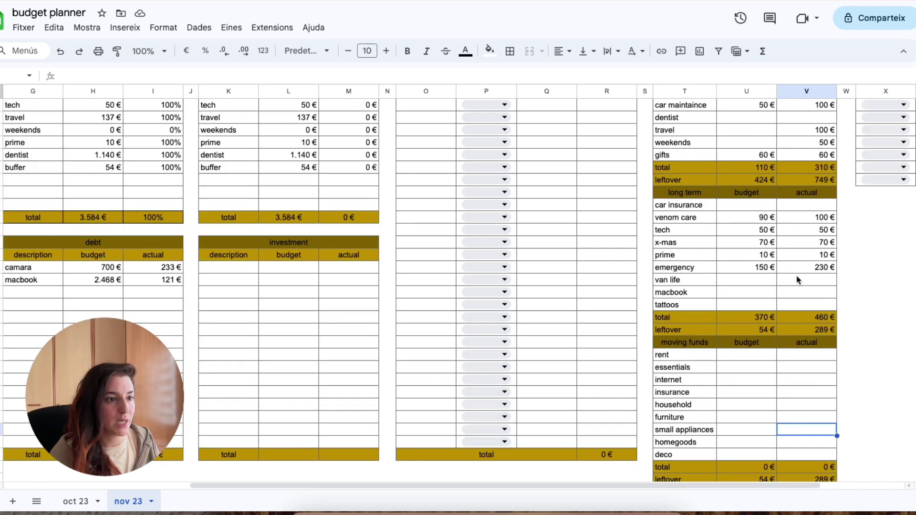
{"action": "left_click", "coordinate": [689, 283]}
{"action": "left_click", "coordinate": [693, 293]}
{"action": "left_click", "coordinate": [689, 269]}
{"action": "left_click", "coordinate": [691, 281]}
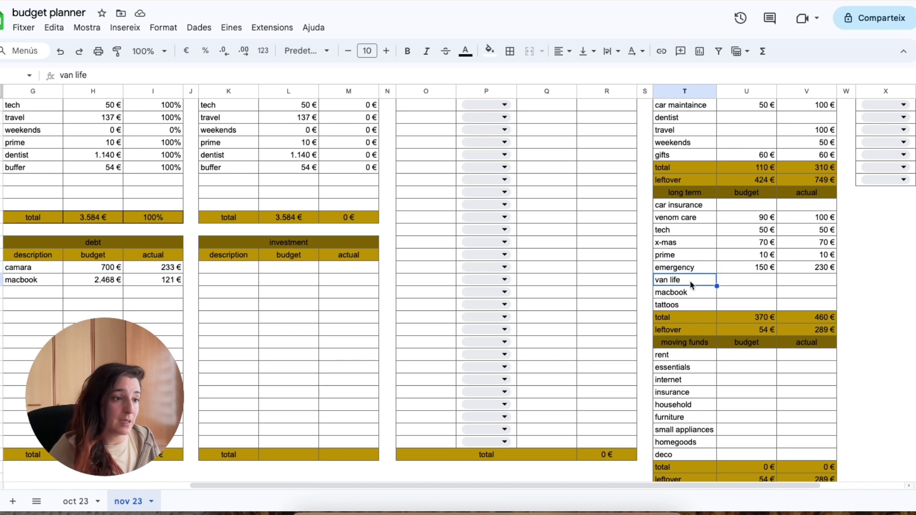
{"action": "left_click", "coordinate": [694, 293]}
{"action": "left_click", "coordinate": [691, 282]}
{"action": "left_click", "coordinate": [690, 268]}
{"action": "left_click", "coordinate": [690, 283]}
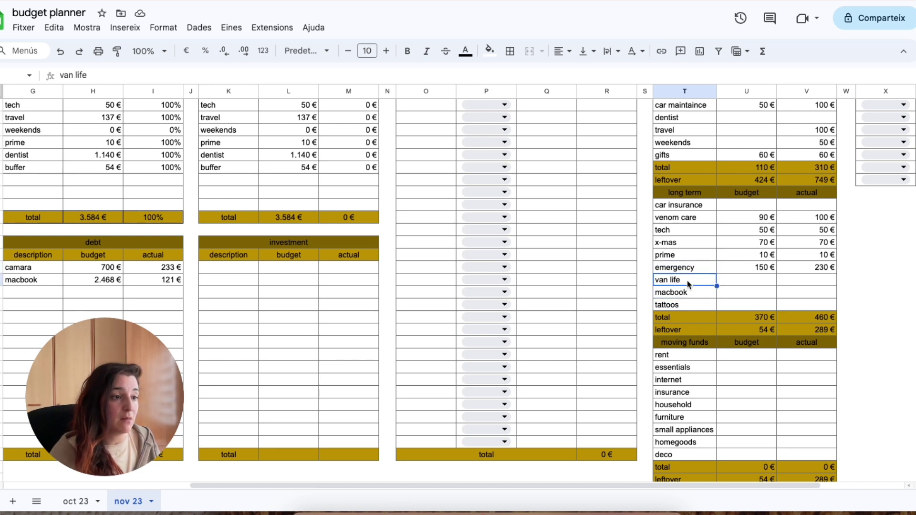
{"action": "left_click", "coordinate": [690, 269]}
{"action": "left_click", "coordinate": [691, 293]}
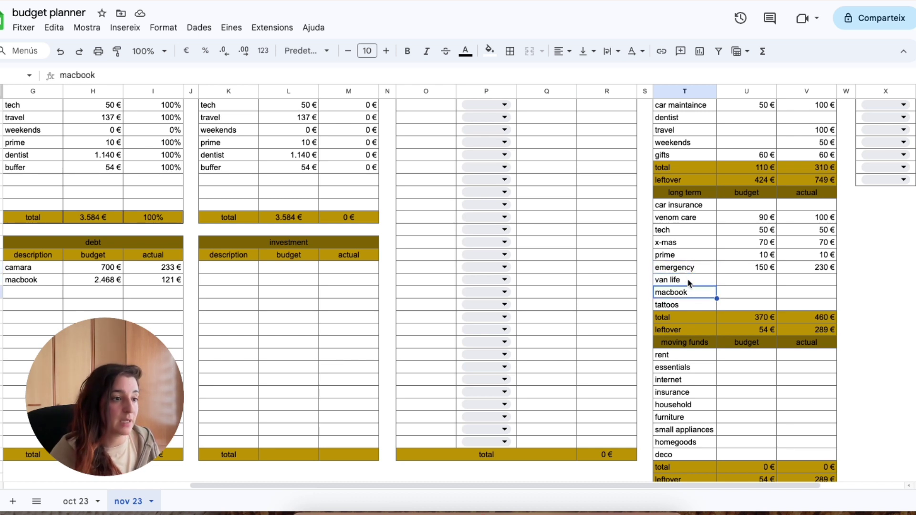
{"action": "left_click", "coordinate": [693, 271]}
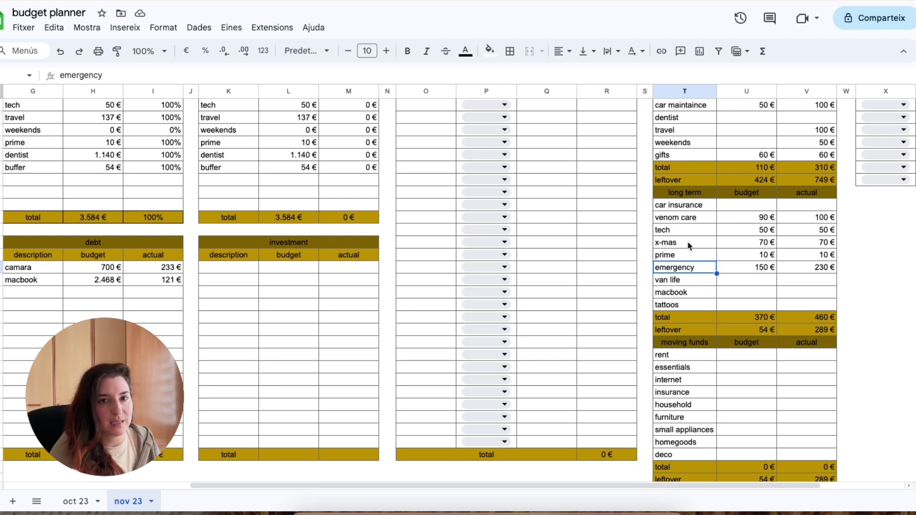
{"action": "left_click", "coordinate": [698, 283]}
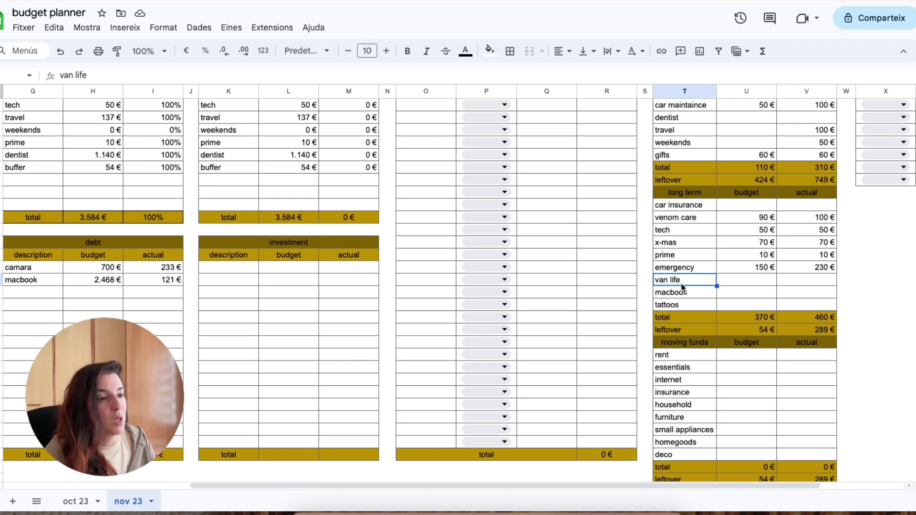
Step: Set the long term actual amount for emergency to 330
{"action": "left_click", "coordinate": [805, 268]}
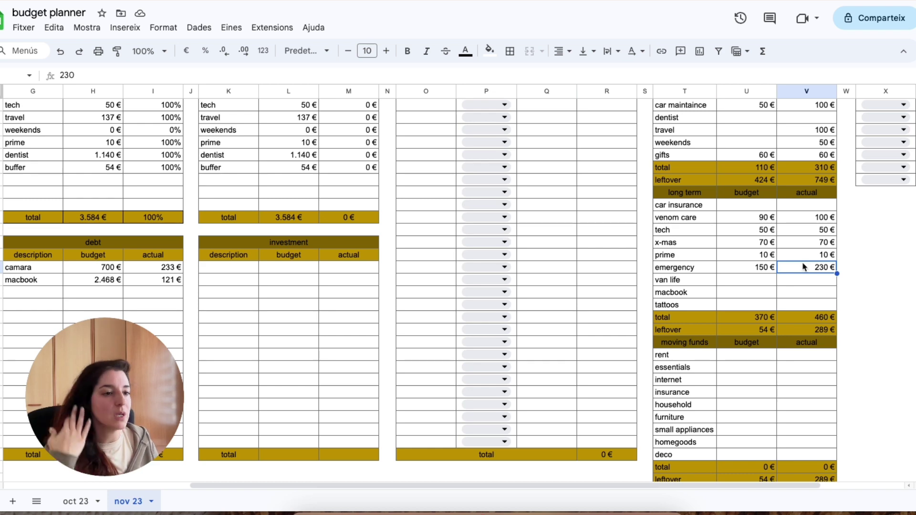
{"action": "scroll", "coordinate": [802, 277], "scroll_direction": "down", "scroll_amount": 1}
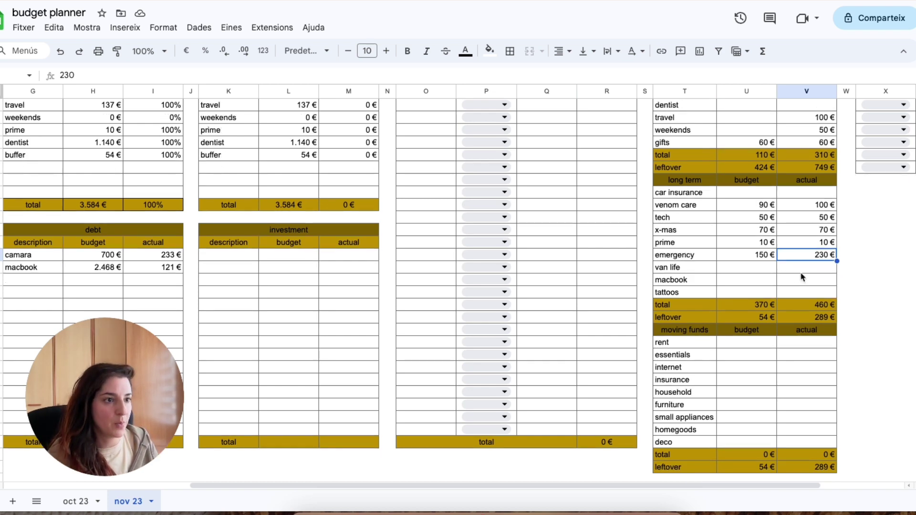
{"action": "scroll", "coordinate": [801, 277], "scroll_direction": "up", "scroll_amount": 4}
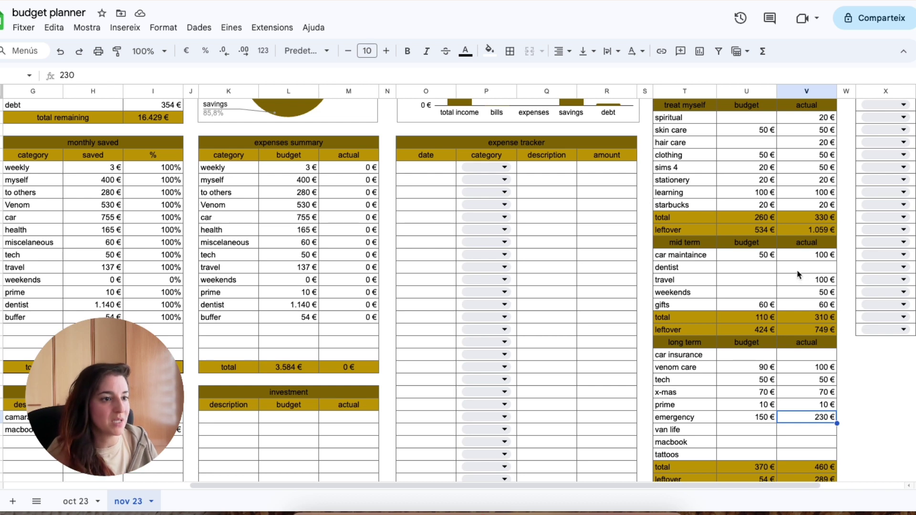
{"action": "scroll", "coordinate": [799, 275], "scroll_direction": "down", "scroll_amount": 2}
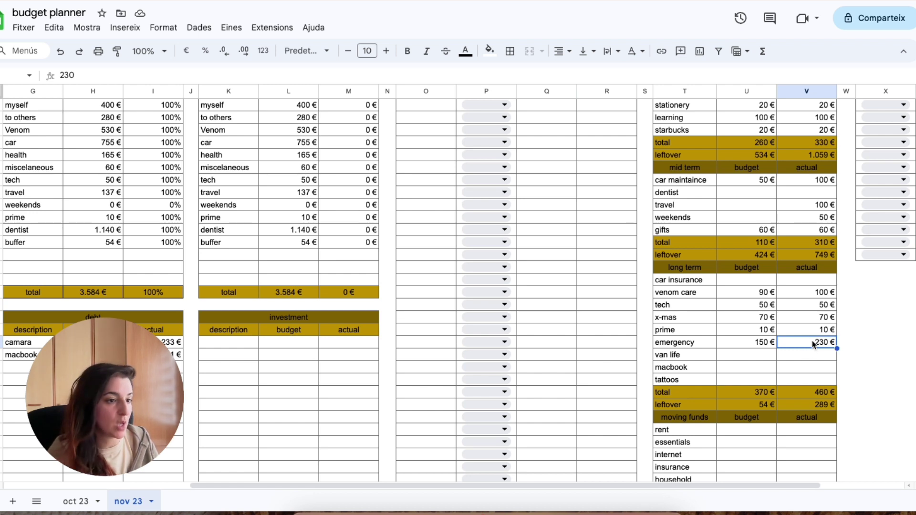
{"action": "type", "text": "330"}
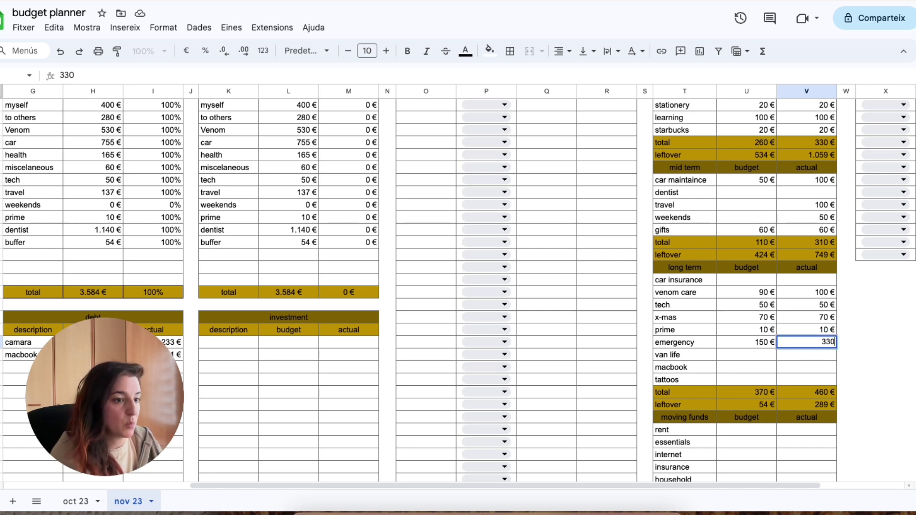
{"action": "key", "text": "Return"}
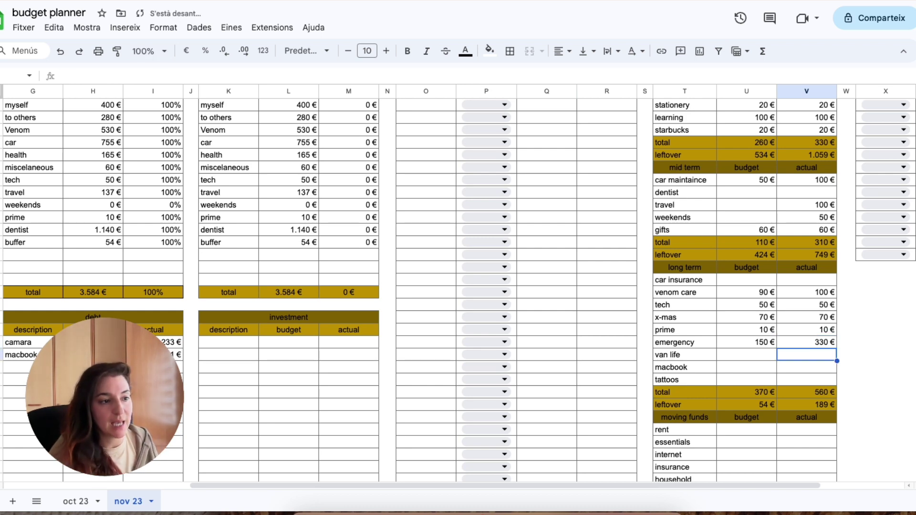
Step: Check the leftover below moving funds and the category amounts from weekly down, and bring the breakdown cash envelope table into view
{"action": "left_click", "coordinate": [821, 345]}
{"action": "scroll", "coordinate": [801, 363], "scroll_direction": "down", "scroll_amount": 3}
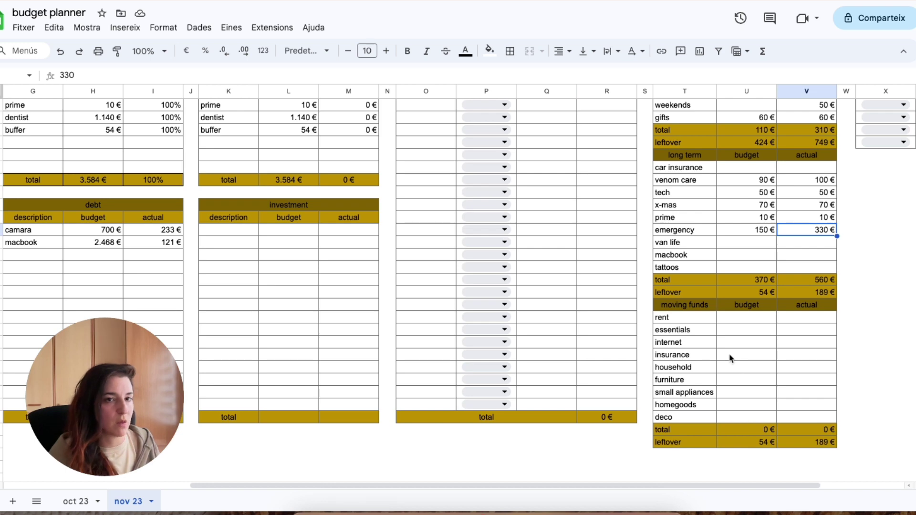
{"action": "scroll", "coordinate": [739, 356], "scroll_direction": "up", "scroll_amount": 5}
{"action": "scroll", "coordinate": [741, 345], "scroll_direction": "up", "scroll_amount": 3}
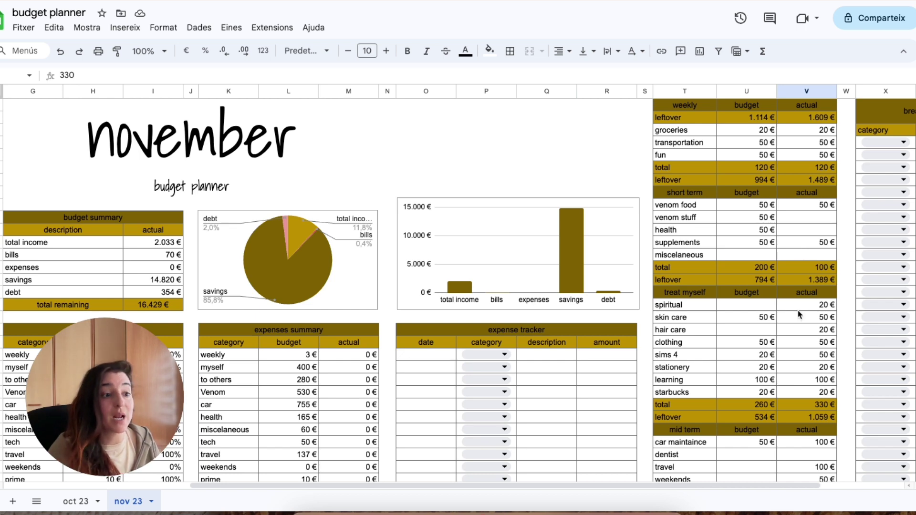
{"action": "scroll", "coordinate": [758, 413], "scroll_direction": "right", "scroll_amount": 4}
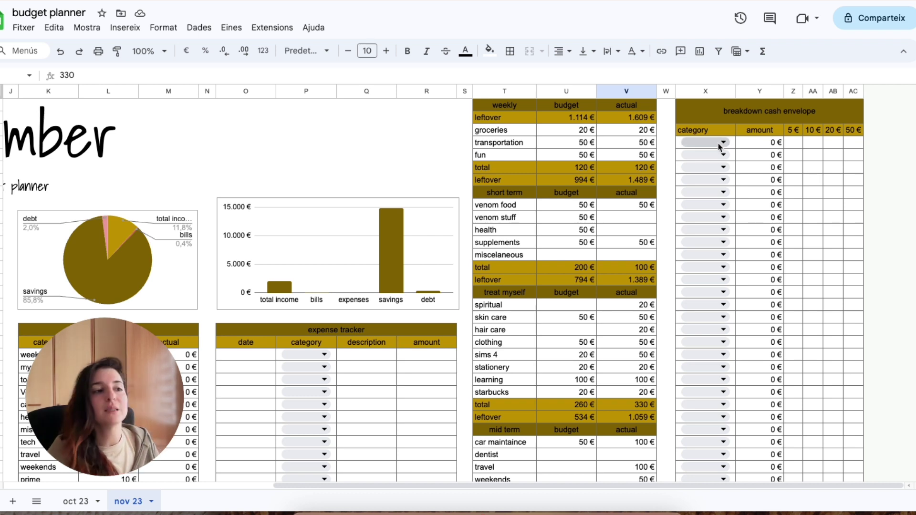
Step: Choose groceries as the first category in the breakdown cash envelope table and enter 1 under 20 €
{"action": "left_click", "coordinate": [742, 144]}
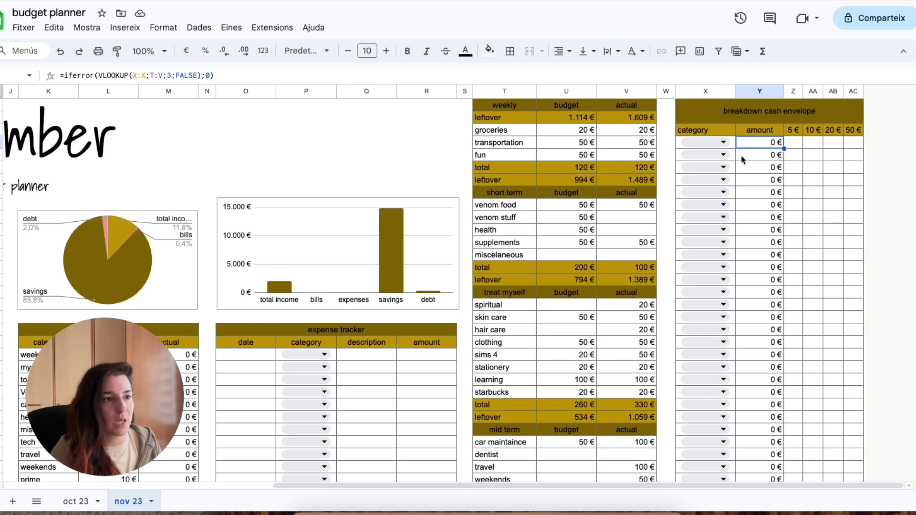
{"action": "left_click", "coordinate": [726, 147]}
{"action": "left_click", "coordinate": [712, 158]}
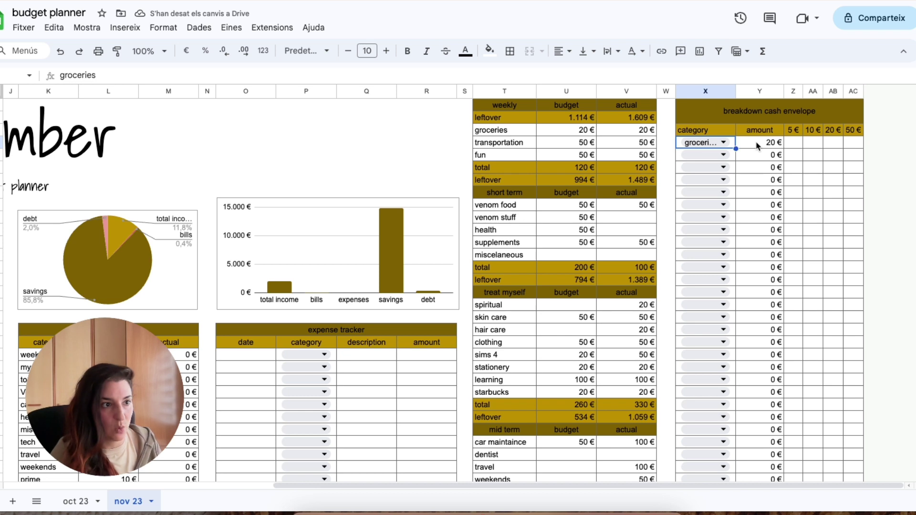
{"action": "left_click", "coordinate": [833, 143]}
{"action": "type", "text": "1"}
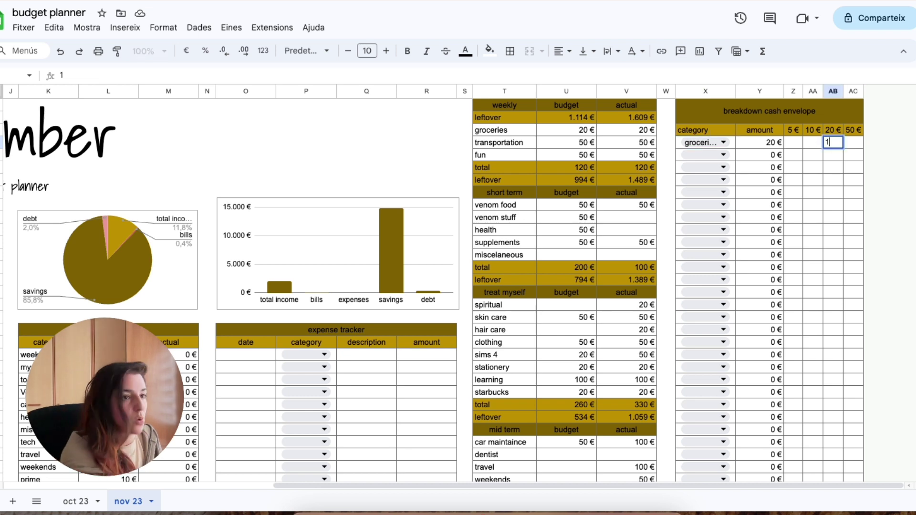
{"action": "left_click", "coordinate": [822, 156]}
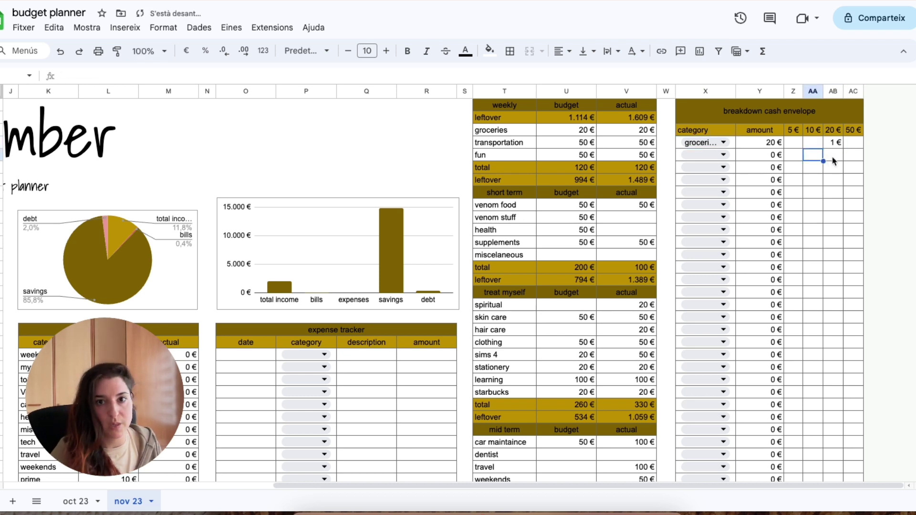
{"action": "left_click", "coordinate": [818, 146]}
{"action": "left_click", "coordinate": [832, 147]}
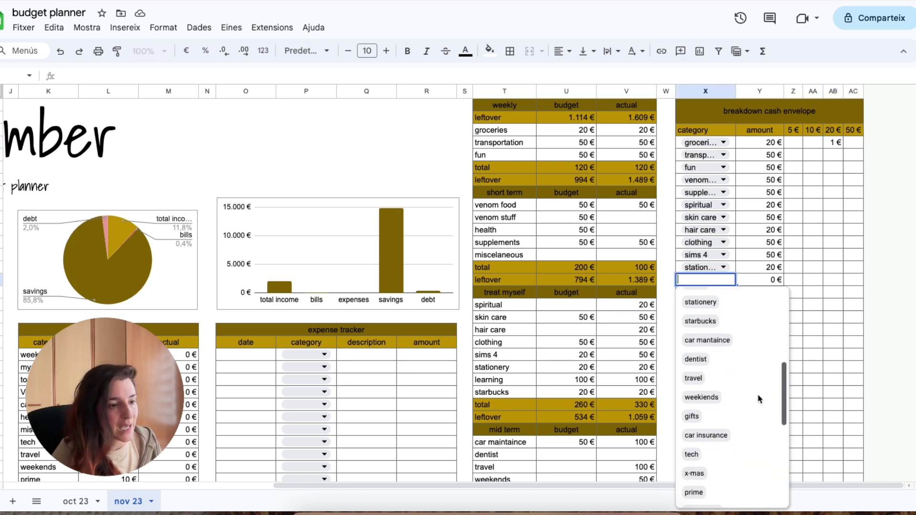
Step: Add learning as an option to the category dropdown and apply the change to all matching dropdowns
{"action": "scroll", "coordinate": [760, 411], "scroll_direction": "down", "scroll_amount": 5}
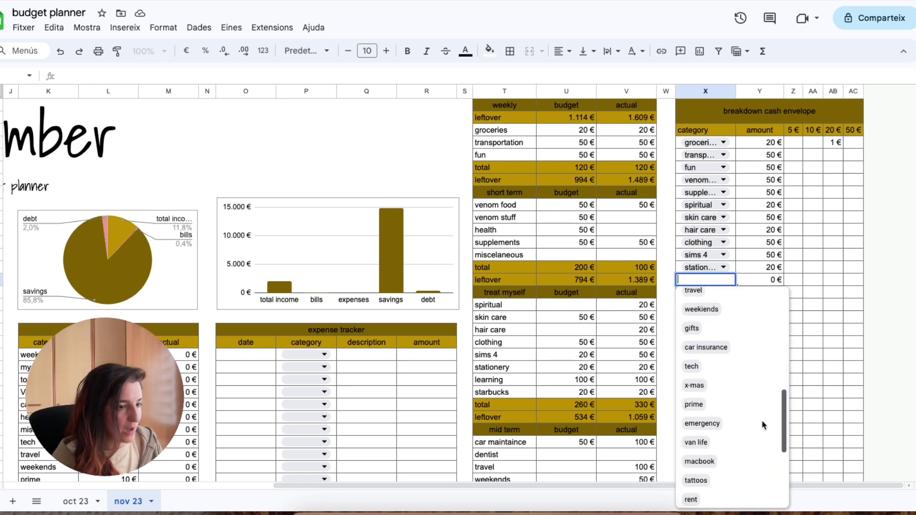
{"action": "scroll", "coordinate": [763, 439], "scroll_direction": "down", "scroll_amount": 3}
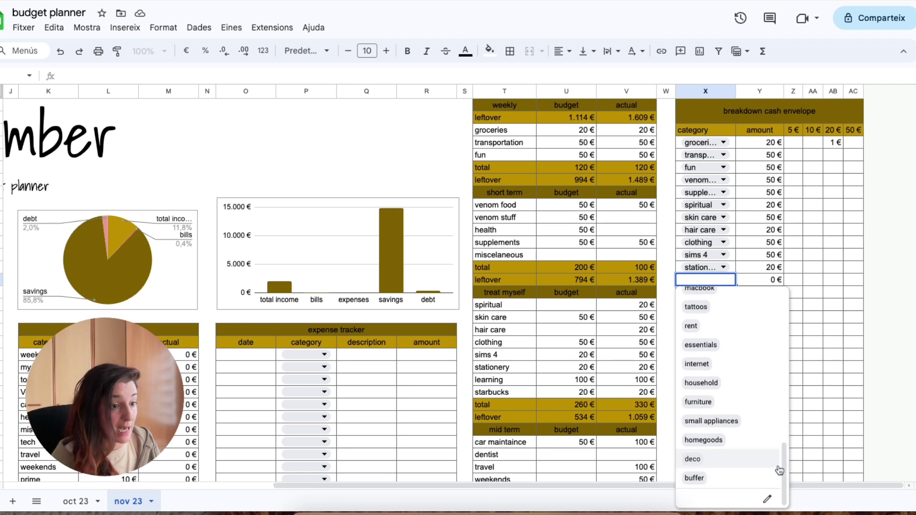
{"action": "left_click", "coordinate": [769, 498]}
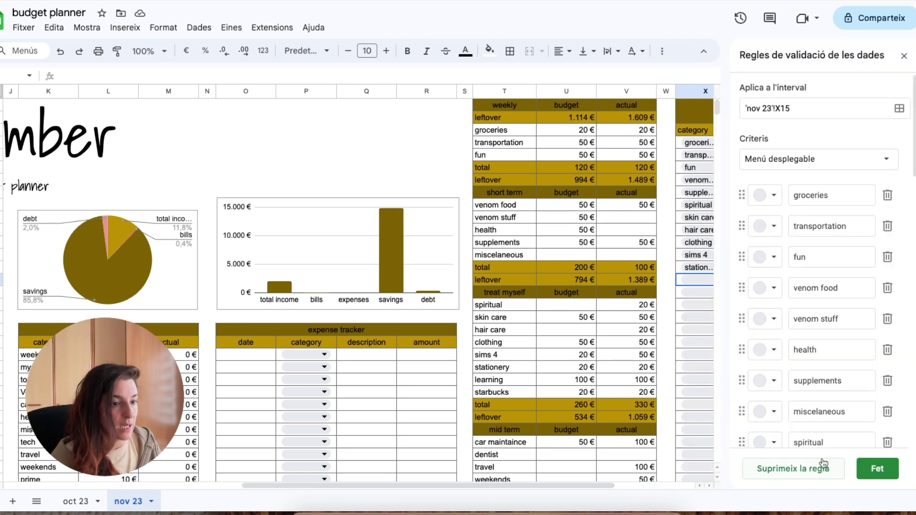
{"action": "scroll", "coordinate": [816, 263], "scroll_direction": "down", "scroll_amount": 10}
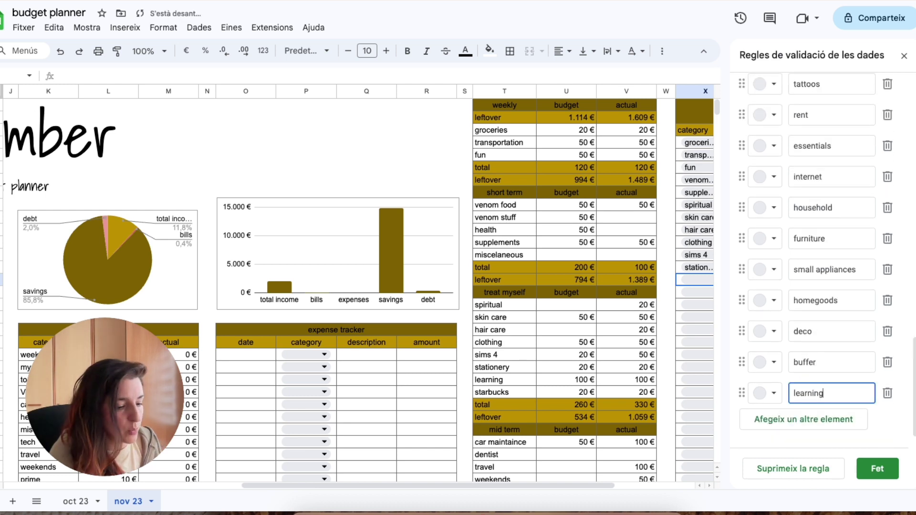
{"action": "key", "text": "Return"}
{"action": "left_click", "coordinate": [888, 424]}
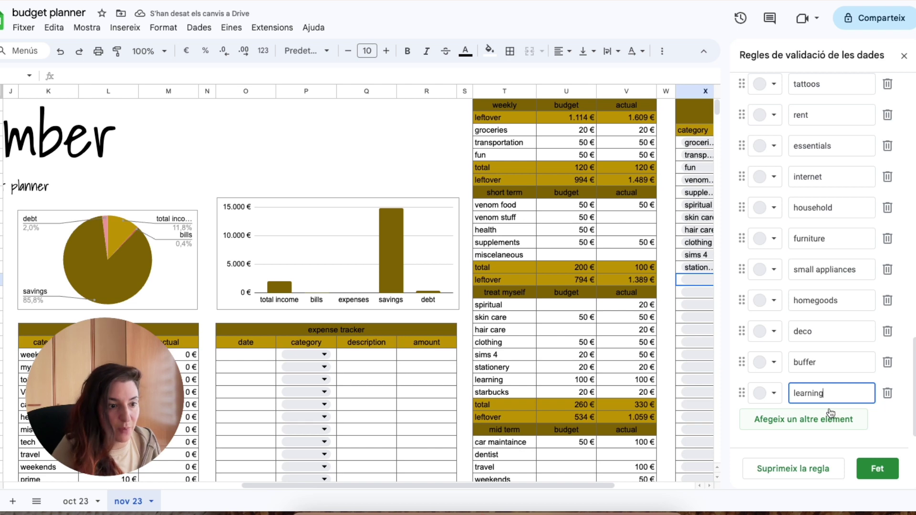
{"action": "left_click", "coordinate": [880, 472]}
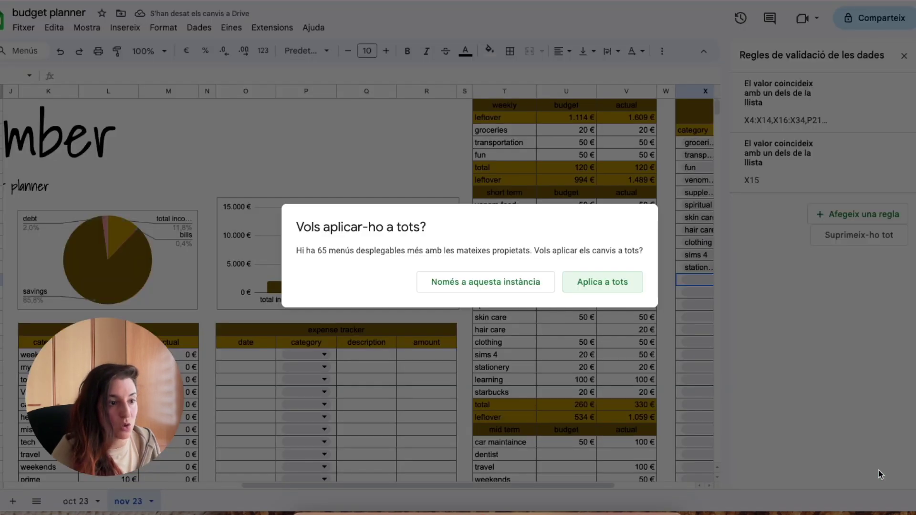
{"action": "left_click", "coordinate": [602, 281]}
Step: Choose learning as the cash envelope category in the row below stationery
{"action": "left_click", "coordinate": [789, 284]}
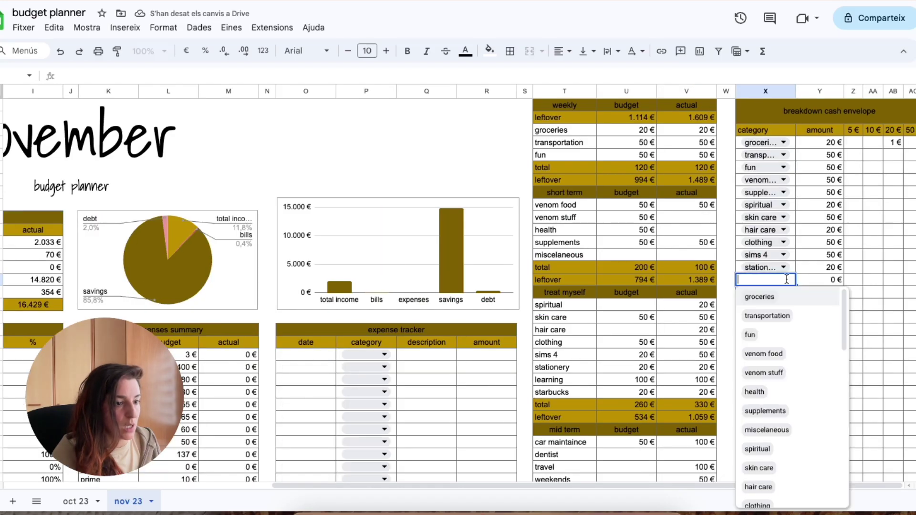
{"action": "scroll", "coordinate": [775, 372], "scroll_direction": "down", "scroll_amount": 5}
{"action": "left_click", "coordinate": [774, 478]}
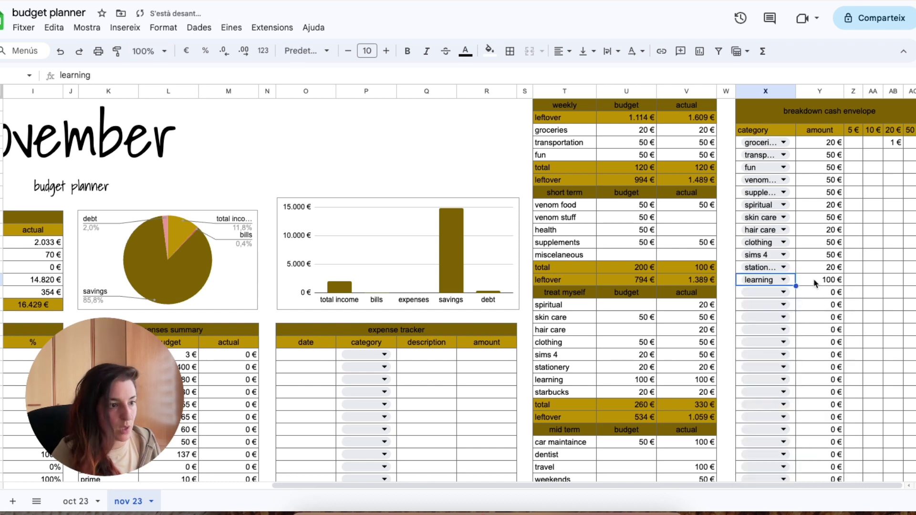
Step: Compare the actual amounts of travel and weekends in the mid term section
{"action": "left_click", "coordinate": [676, 467]}
{"action": "scroll", "coordinate": [675, 404], "scroll_direction": "down", "scroll_amount": 3}
{"action": "scroll", "coordinate": [674, 396], "scroll_direction": "down", "scroll_amount": 1}
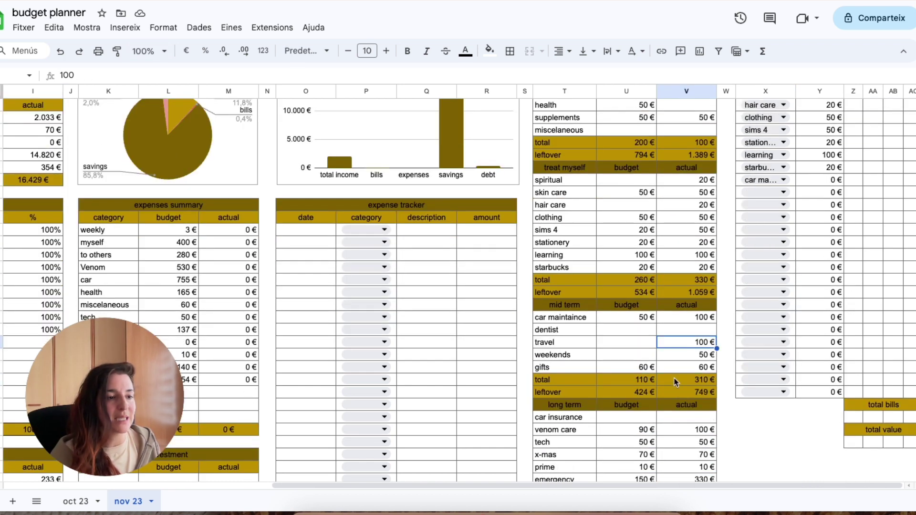
{"action": "left_click", "coordinate": [685, 354]}
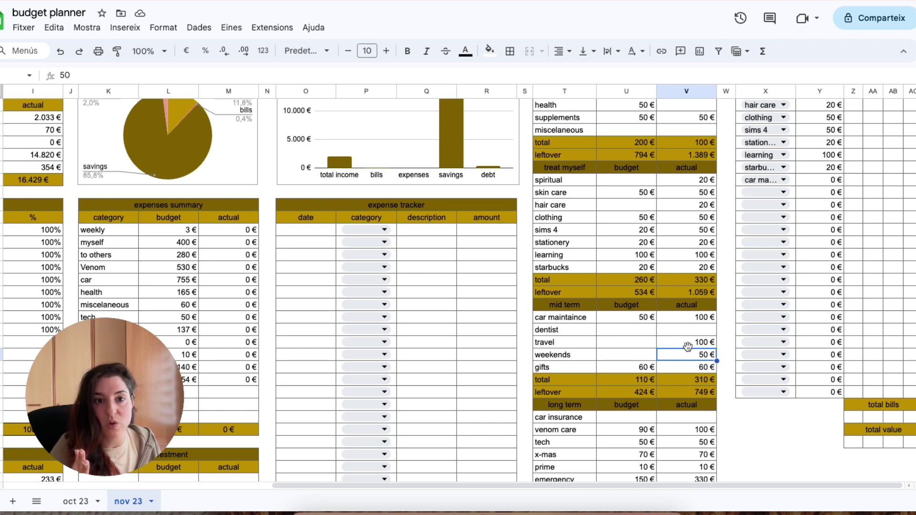
{"action": "left_click", "coordinate": [687, 345]}
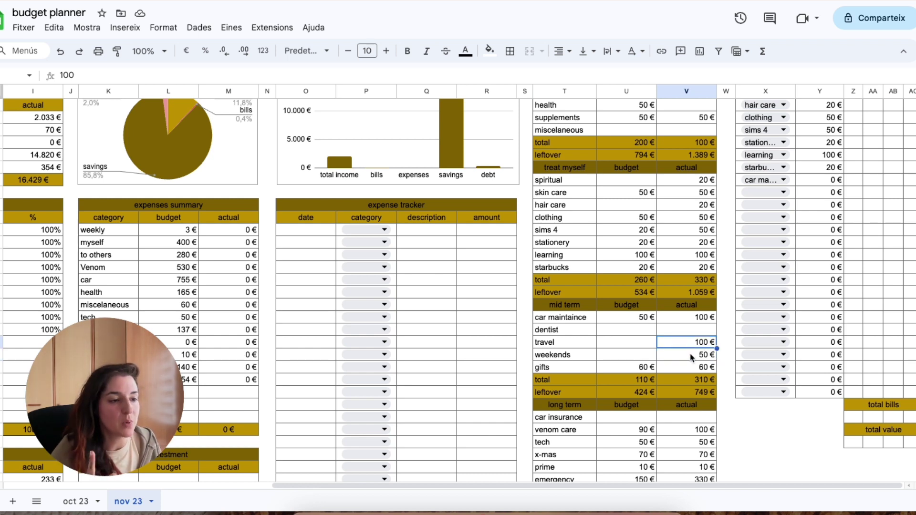
{"action": "left_click", "coordinate": [691, 357]}
{"action": "left_click", "coordinate": [692, 343]}
{"action": "left_click", "coordinate": [691, 357]}
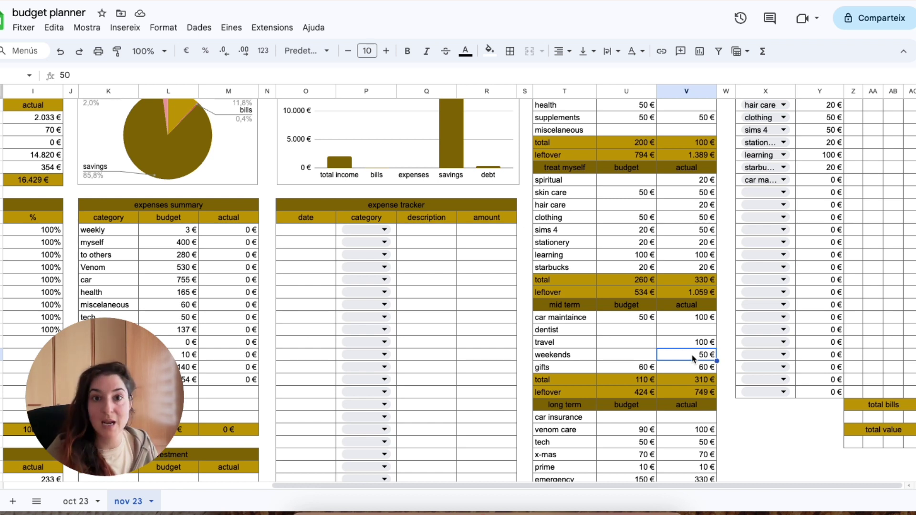
{"action": "left_click", "coordinate": [691, 345]}
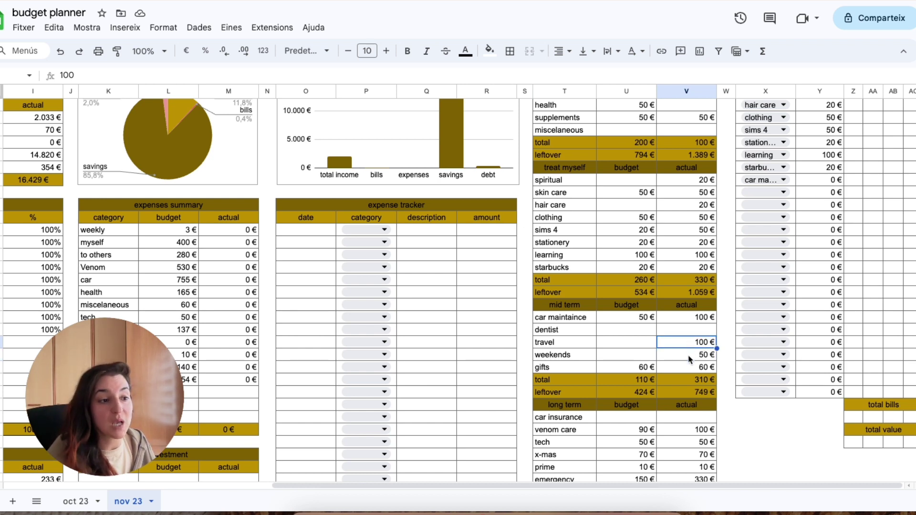
{"action": "left_click", "coordinate": [690, 357]}
{"action": "left_click", "coordinate": [690, 345]}
{"action": "left_click", "coordinate": [689, 356]}
{"action": "left_click", "coordinate": [685, 346]}
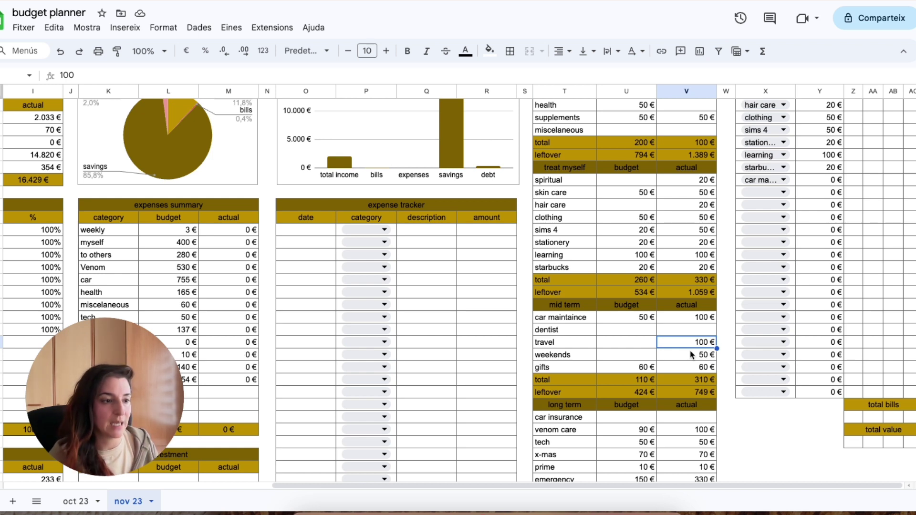
Step: Choose gifts as the envelope category below car maintenance and add venom care to the category dropdown options
{"action": "left_click", "coordinate": [783, 192]}
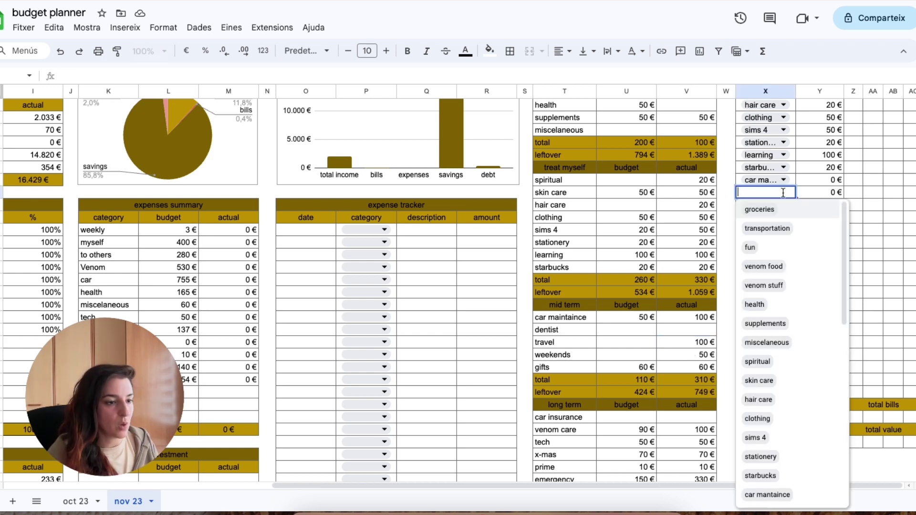
{"action": "scroll", "coordinate": [785, 344], "scroll_direction": "down", "scroll_amount": 5}
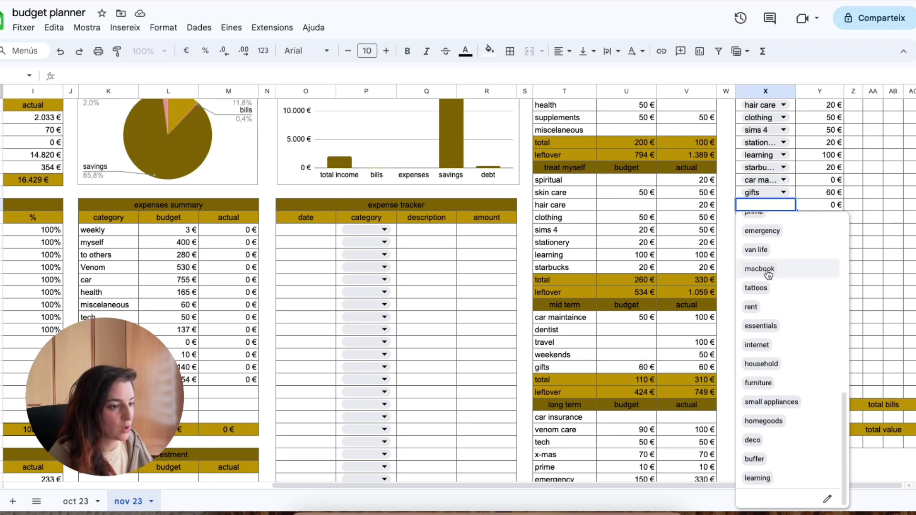
{"action": "left_click", "coordinate": [828, 499]}
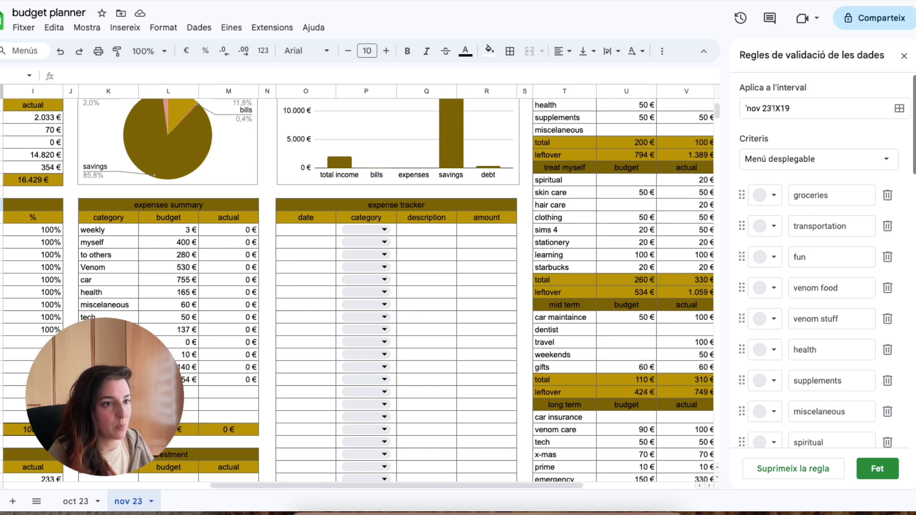
{"action": "scroll", "coordinate": [818, 310], "scroll_direction": "down", "scroll_amount": 10}
{"action": "left_click", "coordinate": [878, 468]}
Step: Correct the misspelled car mantaince option in all category dropdowns to match the mid term category name, and reselect it in its envelope row
{"action": "scroll", "coordinate": [866, 277], "scroll_direction": "up", "scroll_amount": 2}
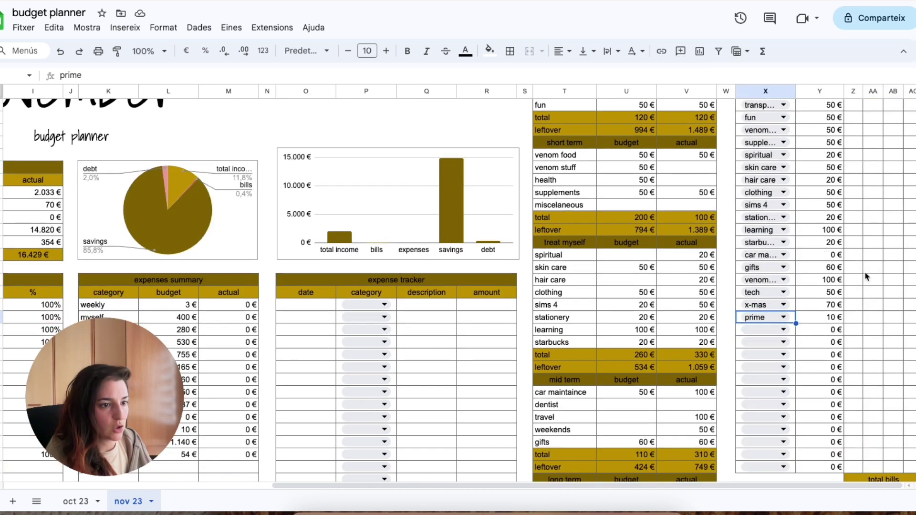
{"action": "scroll", "coordinate": [866, 276], "scroll_direction": "up", "scroll_amount": 2}
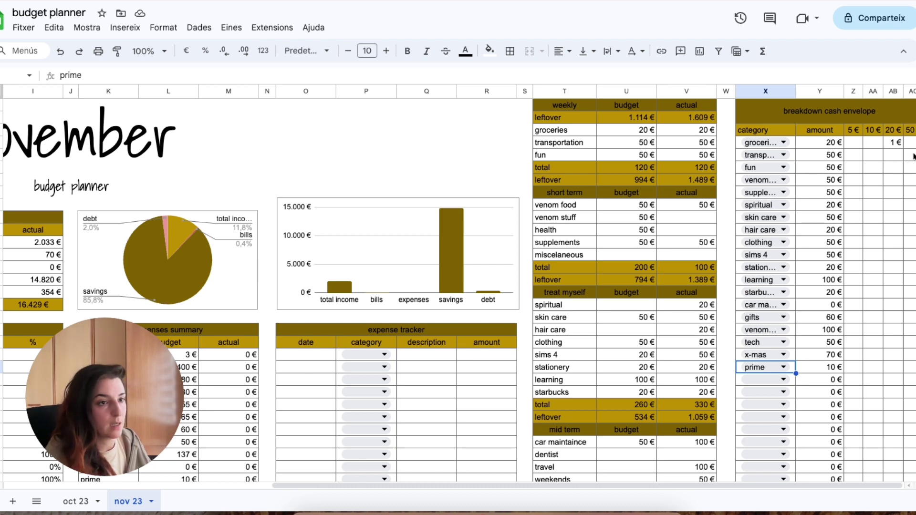
{"action": "left_click", "coordinate": [755, 306]}
{"action": "scroll", "coordinate": [755, 306], "scroll_direction": "right", "scroll_amount": 2}
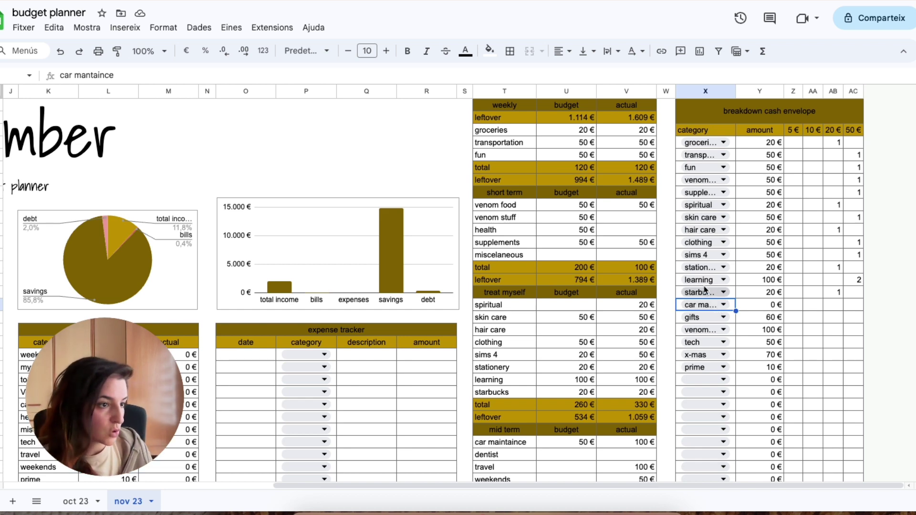
{"action": "left_click", "coordinate": [723, 305]}
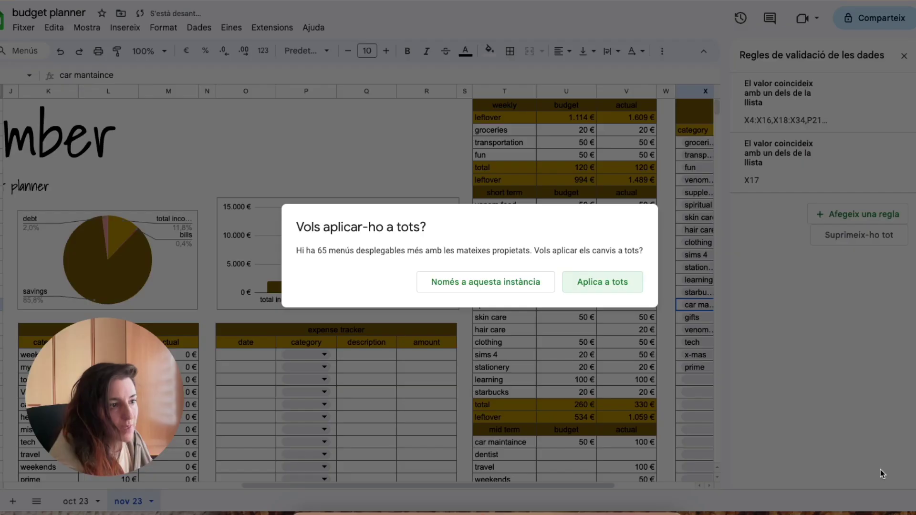
{"action": "left_click", "coordinate": [621, 293]}
{"action": "left_click", "coordinate": [905, 56]}
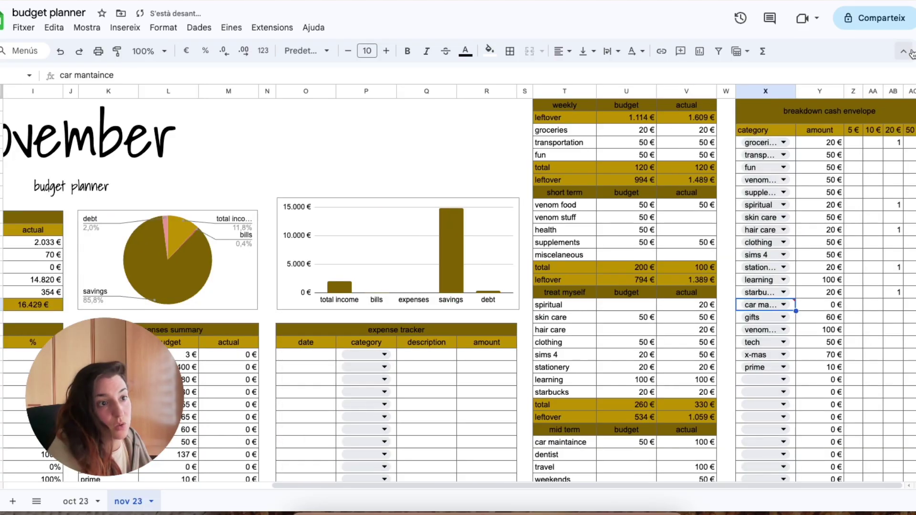
{"action": "left_click", "coordinate": [783, 305]}
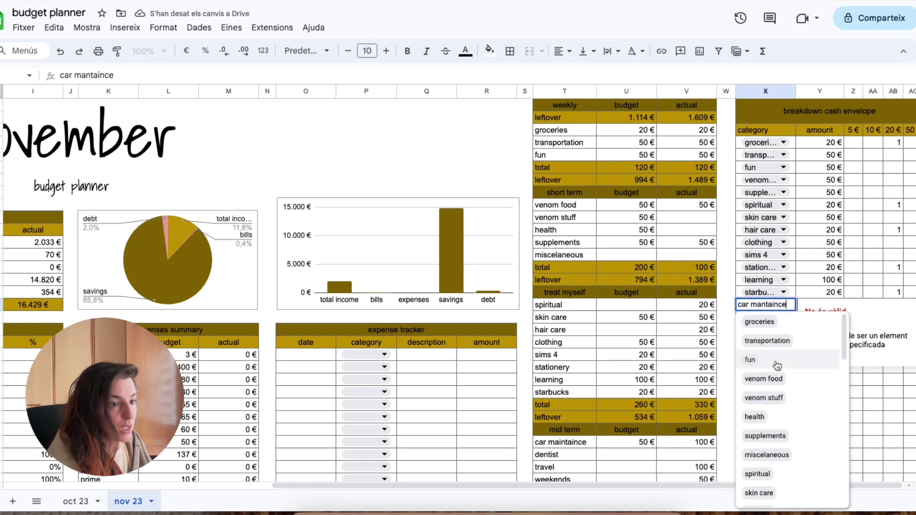
{"action": "left_click", "coordinate": [820, 304]}
Step: Fill the total bills row by summing Z4:Z34 under 5 € and copying the formula across to the 10 €, 20 € and 50 € columns
{"action": "scroll", "coordinate": [830, 381], "scroll_direction": "down", "scroll_amount": 5}
{"action": "scroll", "coordinate": [830, 382], "scroll_direction": "right", "scroll_amount": 1}
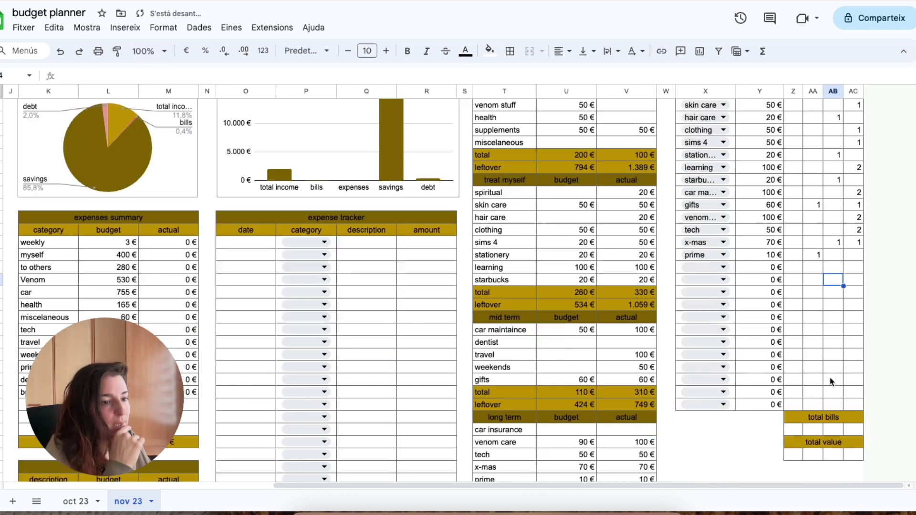
{"action": "left_click", "coordinate": [815, 430]}
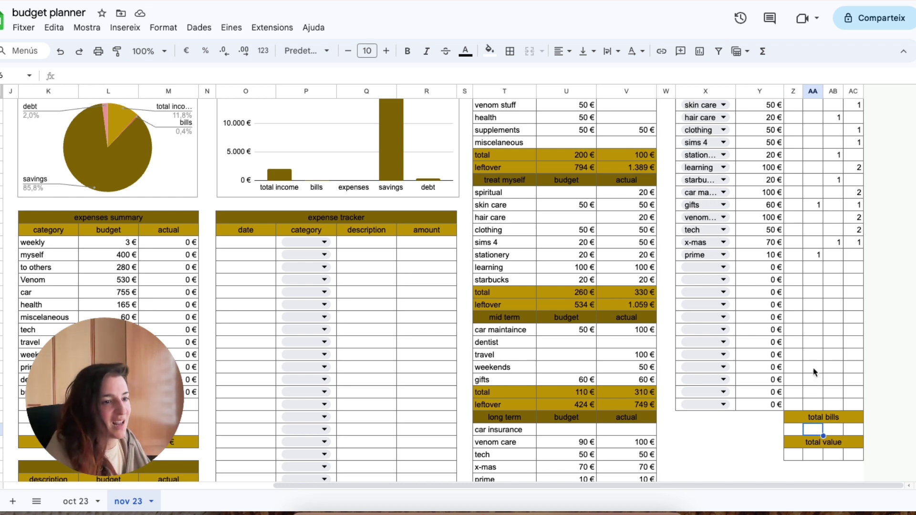
{"action": "left_click", "coordinate": [799, 429]}
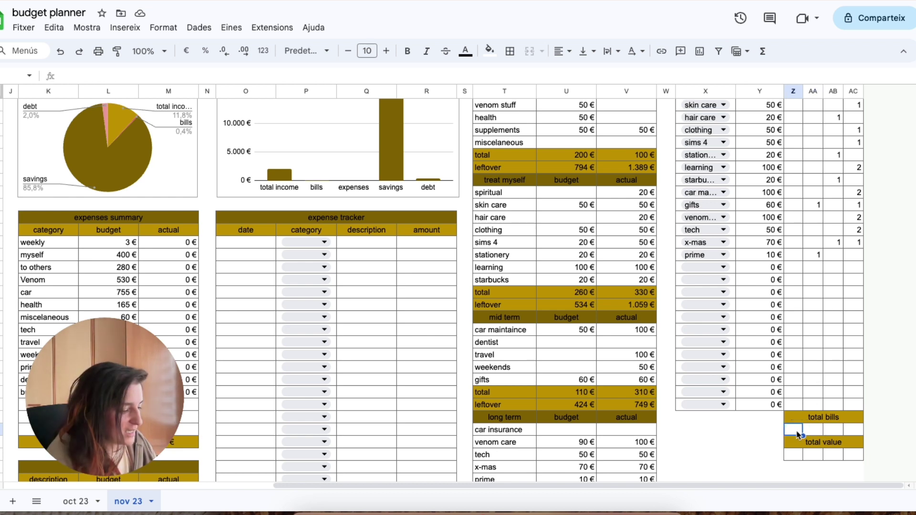
{"action": "type", "text": "=sum"}
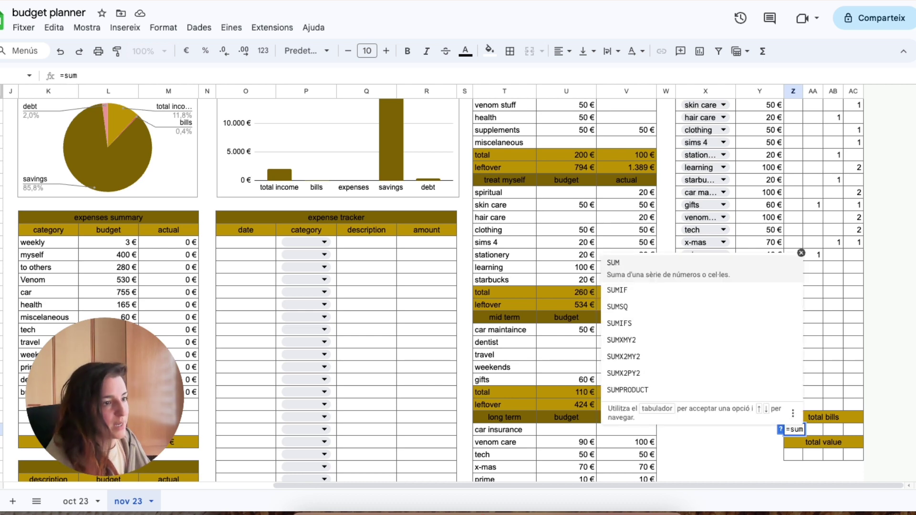
{"action": "type", "text": "("}
{"action": "scroll", "coordinate": [788, 244], "scroll_direction": "down", "scroll_amount": 2}
{"action": "key", "text": "Tab"}
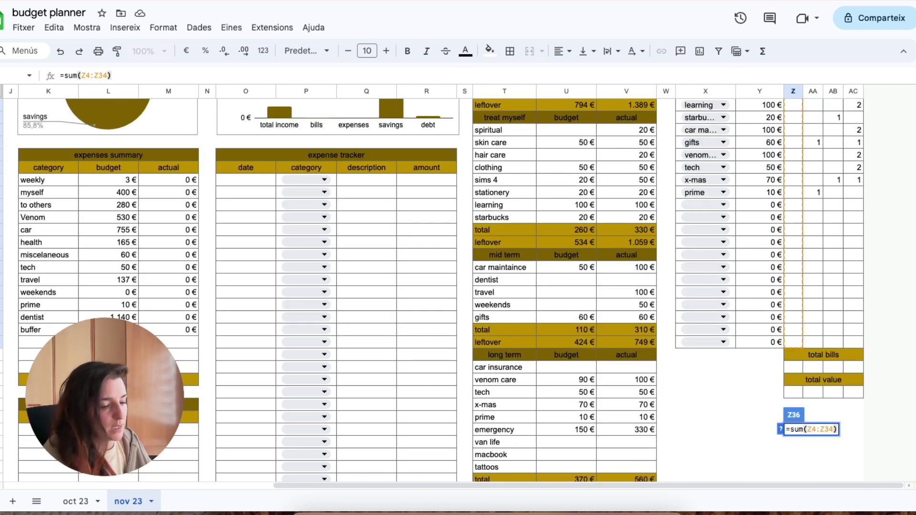
{"action": "key", "text": "Return"}
{"action": "key", "text": "Up"}
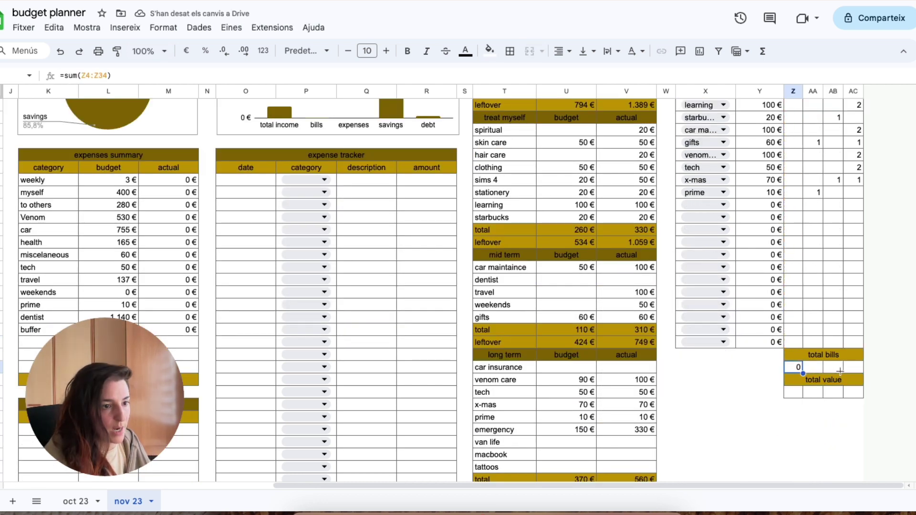
{"action": "left_click_drag", "start_coordinate": [840, 372], "coordinate": [856, 371]}
{"action": "left_click", "coordinate": [839, 394]}
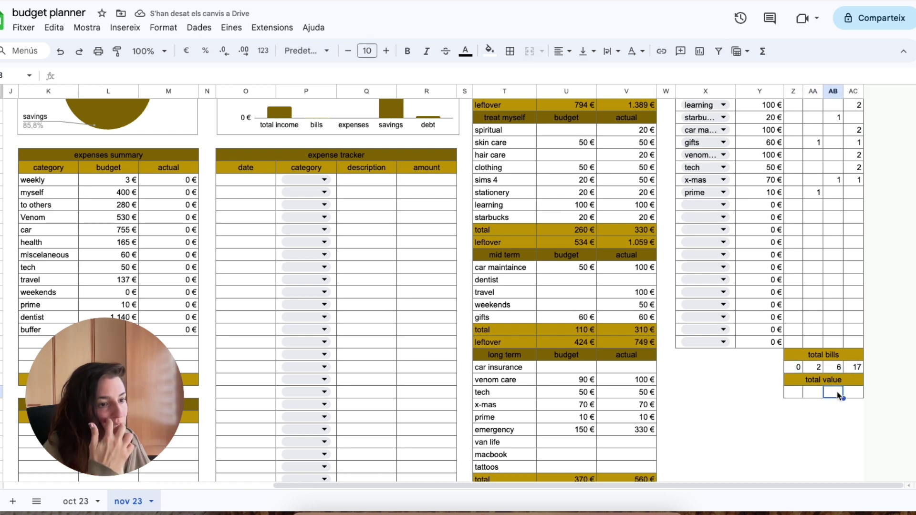
Step: Review the empty total value cells and the total bills counts for the 10 €, 20 € and 50 € columns
{"action": "left_click", "coordinate": [854, 395]}
{"action": "left_click", "coordinate": [817, 395]}
{"action": "left_click", "coordinate": [852, 394]}
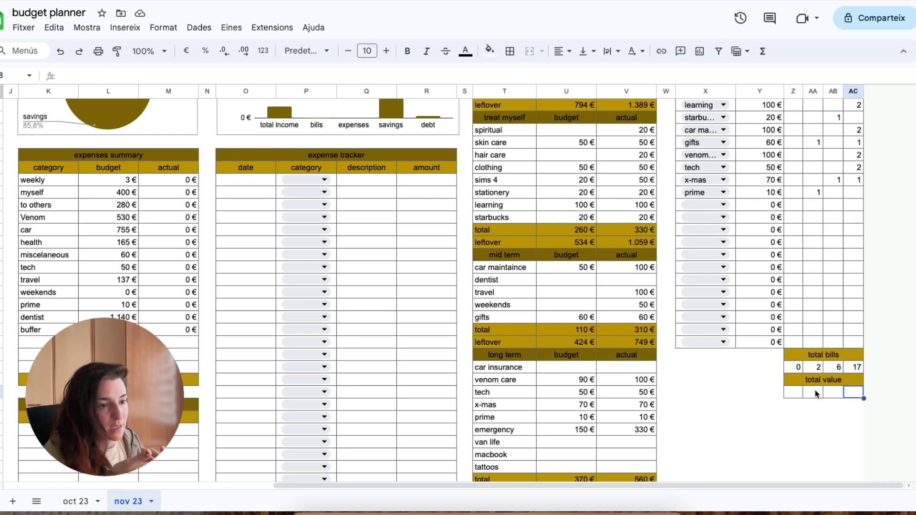
{"action": "left_click", "coordinate": [816, 393]}
{"action": "left_click", "coordinate": [852, 394]}
{"action": "left_click", "coordinate": [815, 371]}
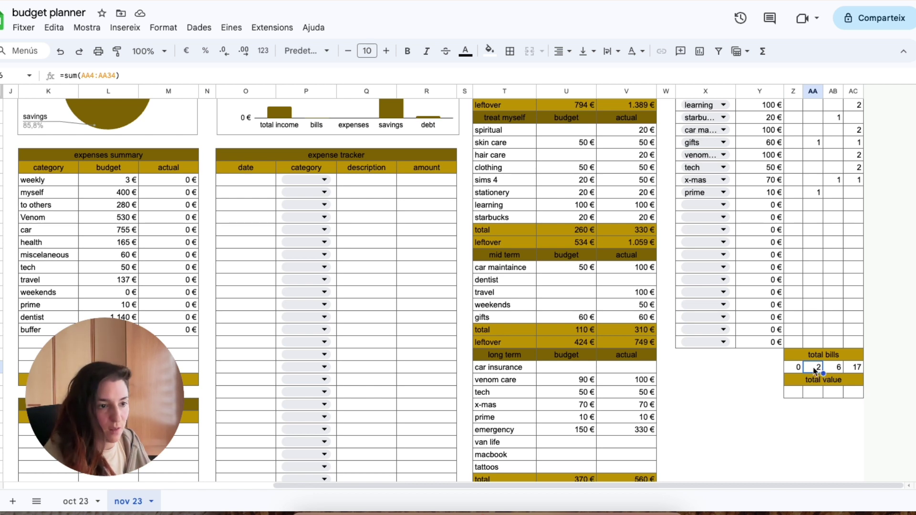
{"action": "left_click", "coordinate": [835, 372]}
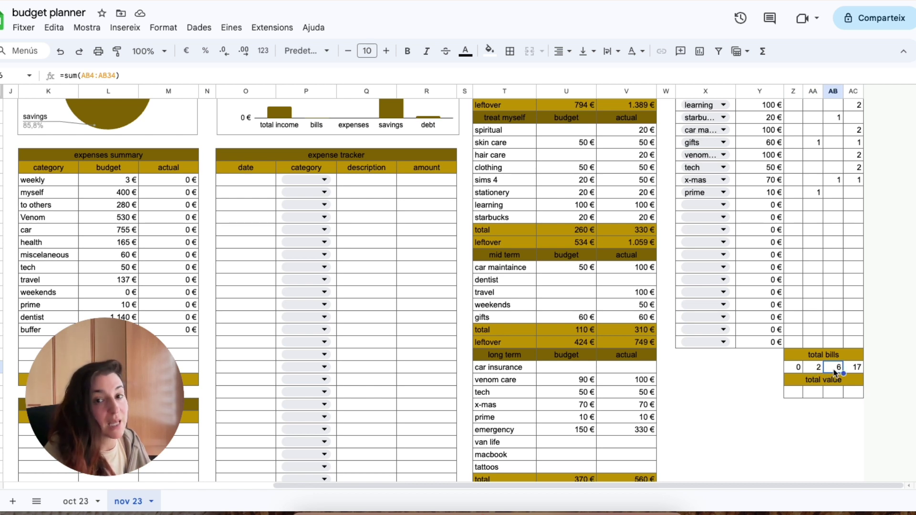
{"action": "left_click", "coordinate": [854, 368]}
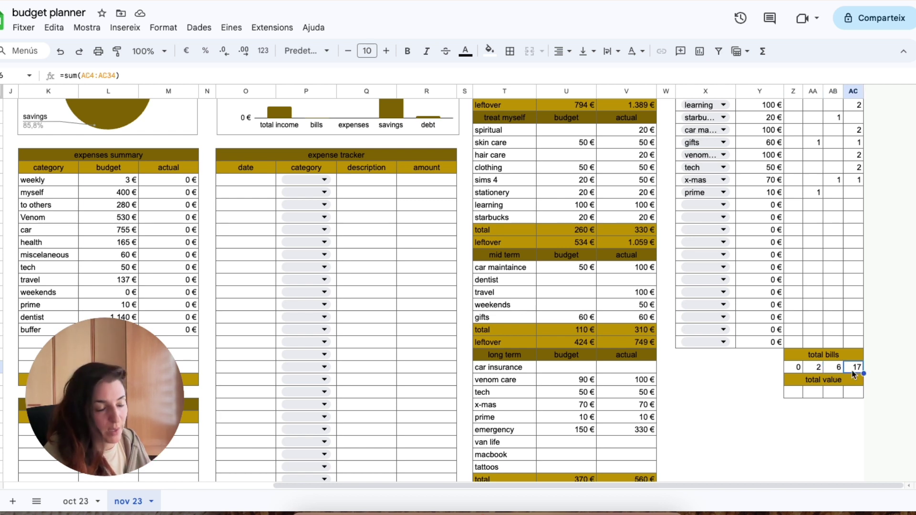
Step: Fill the total value row with =Z36*5 for the 5 € bills and =AA36*10 for the 10 € bills
{"action": "left_click", "coordinate": [793, 395]}
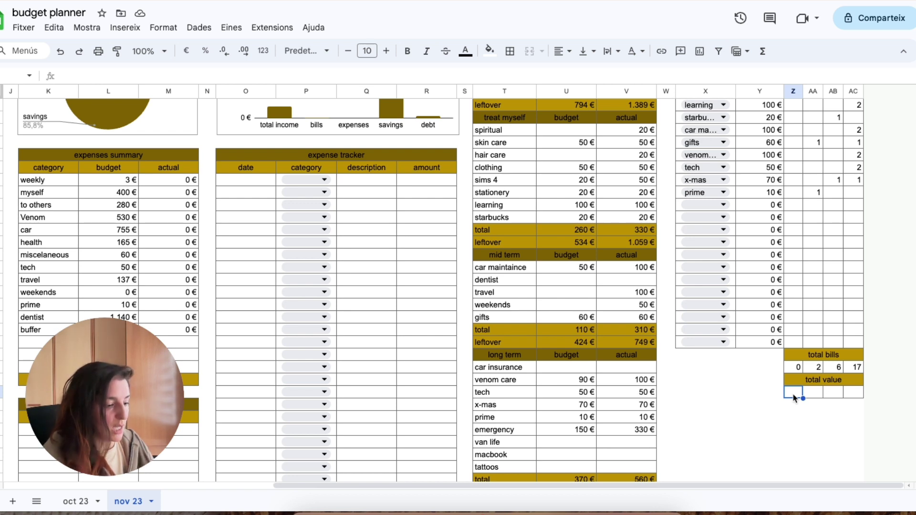
{"action": "type", "text": "=sum(Z4:Z34)"}
{"action": "left_click", "coordinate": [814, 394]}
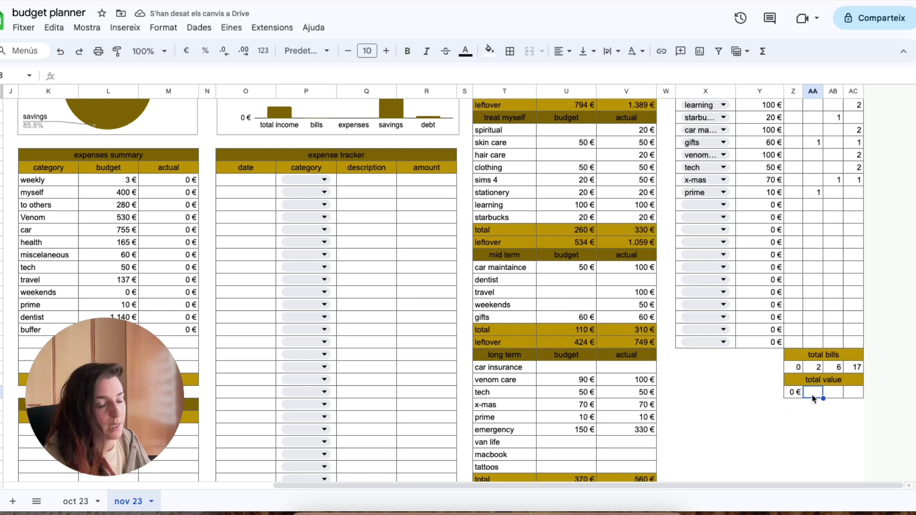
{"action": "type", "text": "="}
{"action": "left_click", "coordinate": [796, 367]}
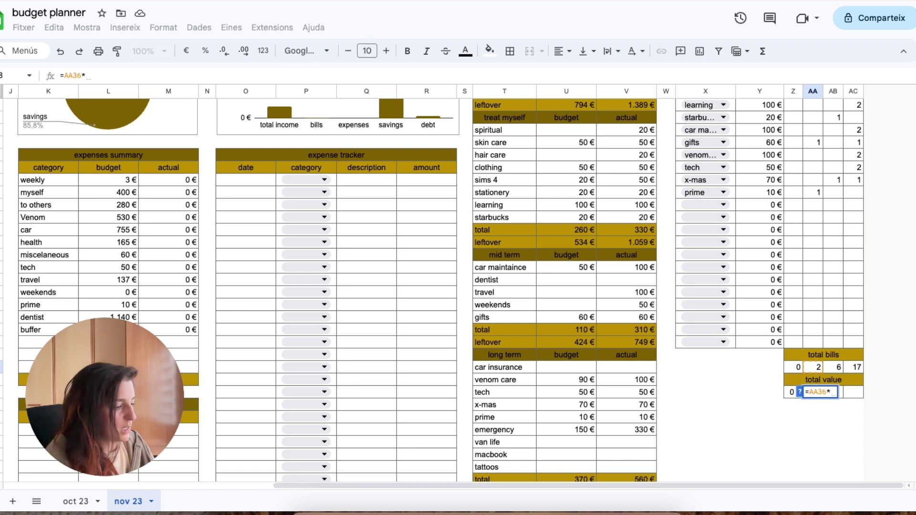
{"action": "type", "text": "*5"}
{"action": "key", "text": "Tab"}
Step: Calculate the total value of the 20 € bills with =AB36*20 and fit column AB's width to its content
{"action": "type", "text": "="}
{"action": "key", "text": "Tab"}
{"action": "key", "text": "Tab"}
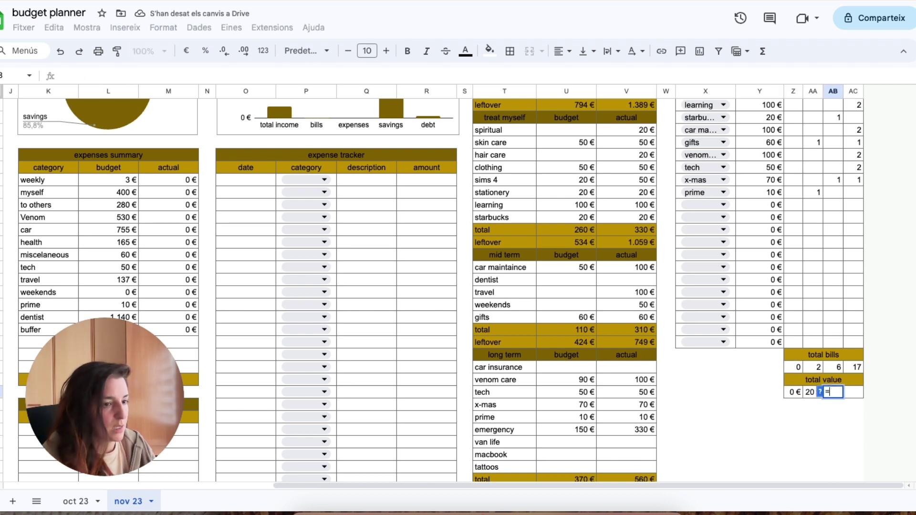
{"action": "type", "text": "=AB36*20"}
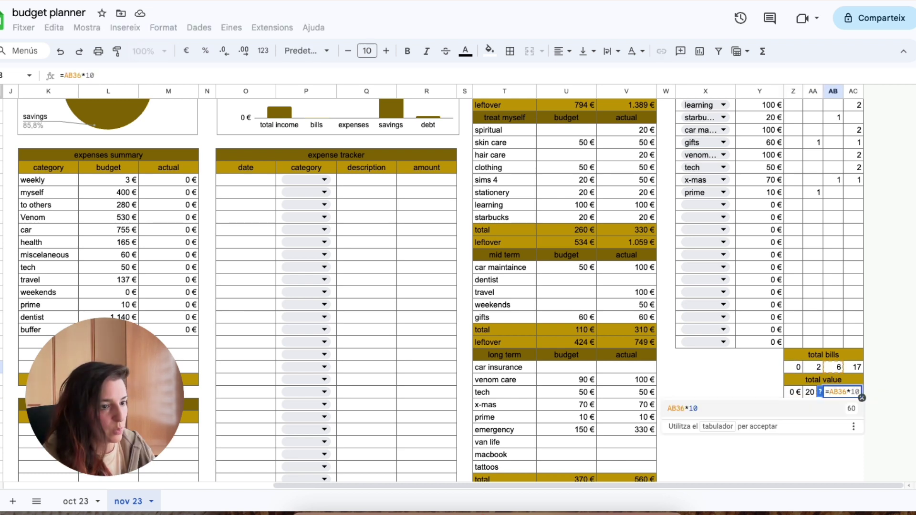
{"action": "key", "text": "Return"}
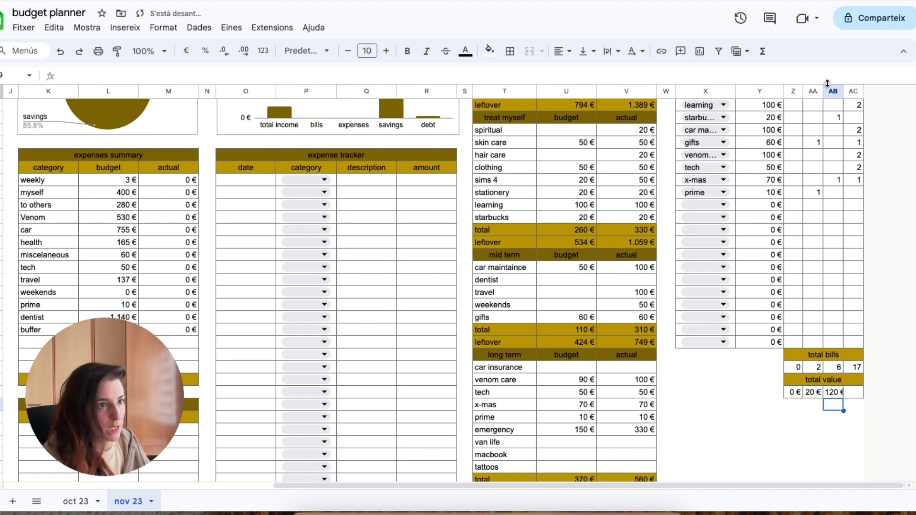
{"action": "double_click", "coordinate": [843, 90]}
Step: Calculate the total value of the 50 € bills with =AC36*50 and fit column AC's width to its content
{"action": "left_click", "coordinate": [857, 392]}
{"action": "type", "text": "="}
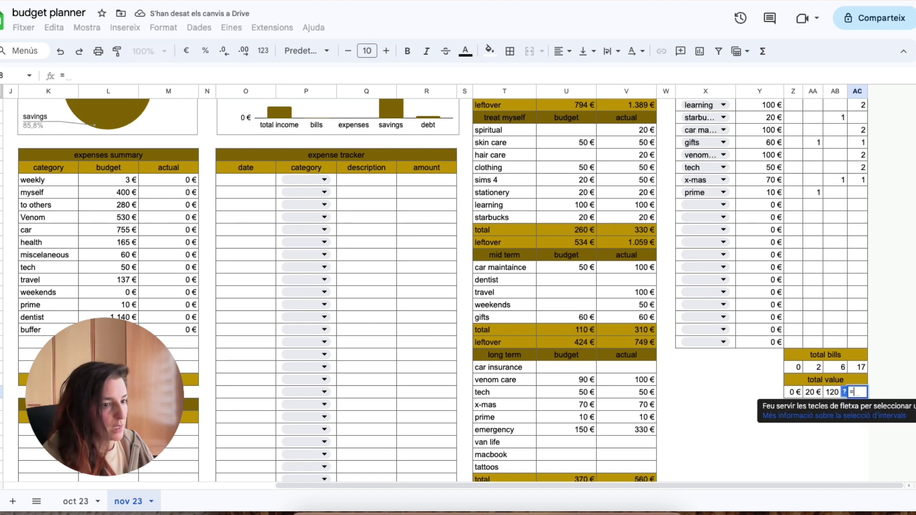
{"action": "left_click", "coordinate": [856, 367]}
{"action": "type", "text": "*50"}
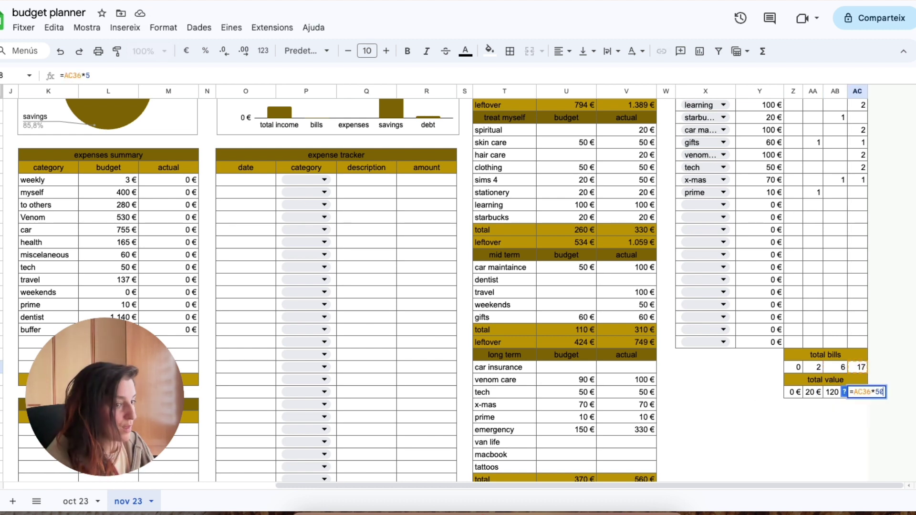
{"action": "key", "text": "Return"}
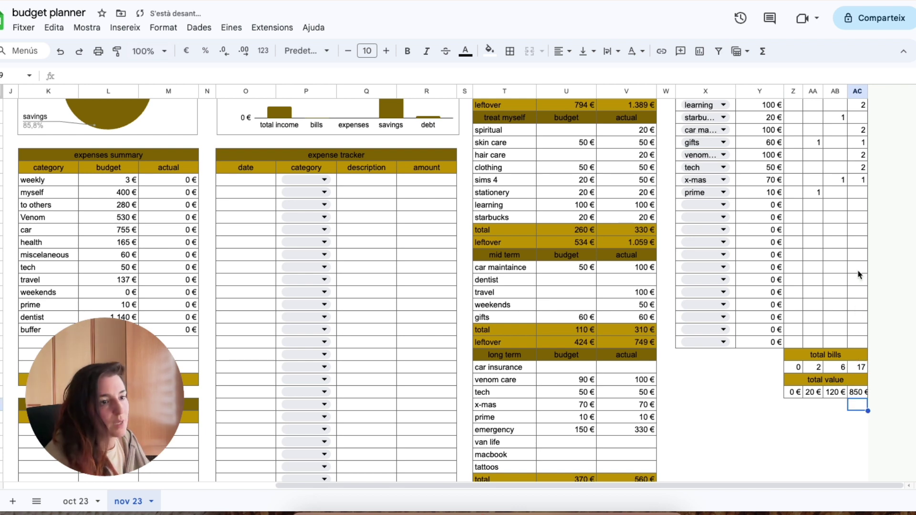
{"action": "double_click", "coordinate": [868, 91]}
Step: Check the combined sum of the total value row and review the total bills counts for 20 € and 50 €
{"action": "left_click", "coordinate": [856, 392]}
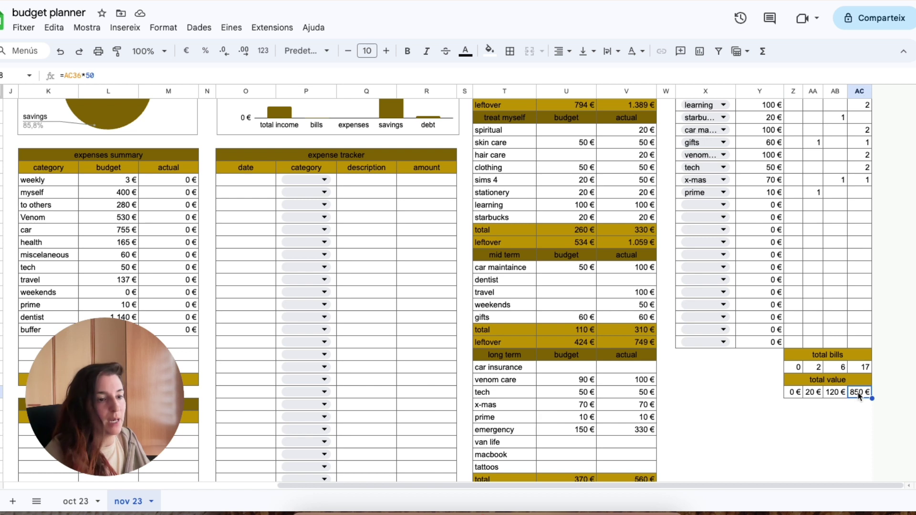
{"action": "left_click", "coordinate": [793, 392], "text": "shift"}
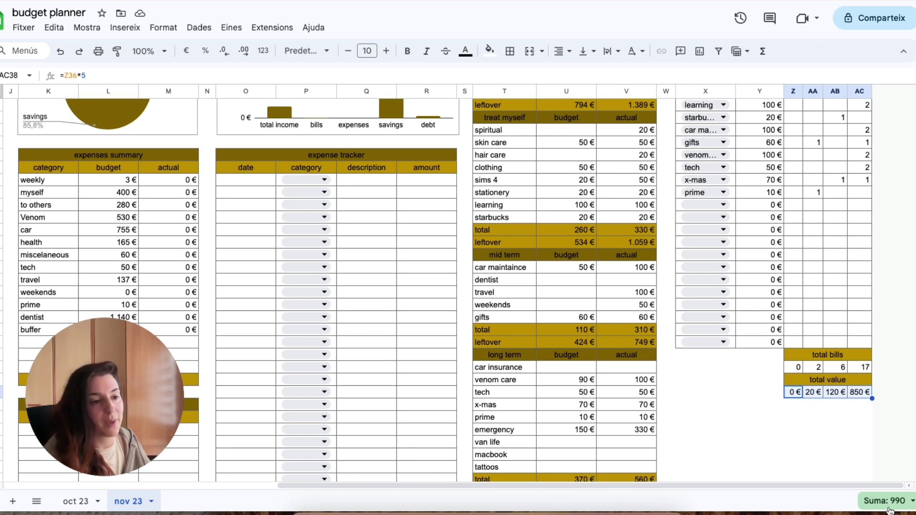
{"action": "left_click", "coordinate": [833, 394]}
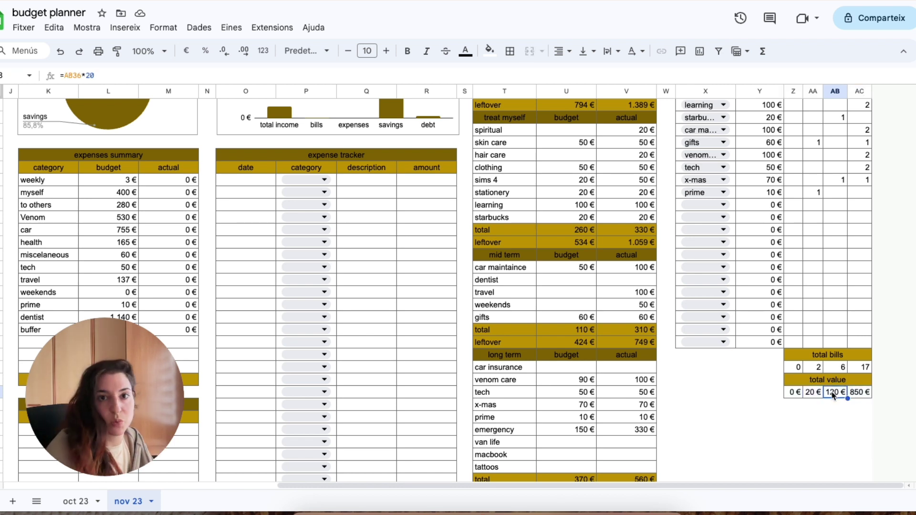
{"action": "left_click", "coordinate": [857, 393]}
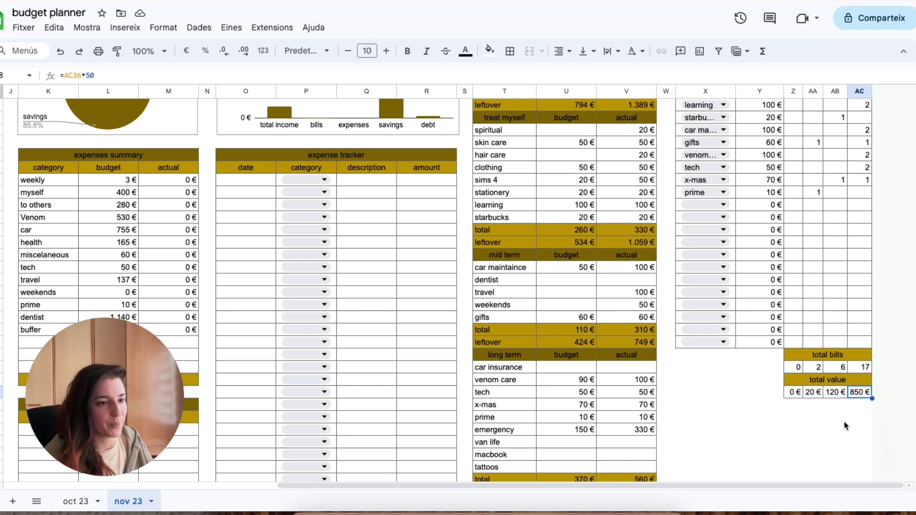
{"action": "left_click_drag", "start_coordinate": [814, 394], "coordinate": [857, 400]}
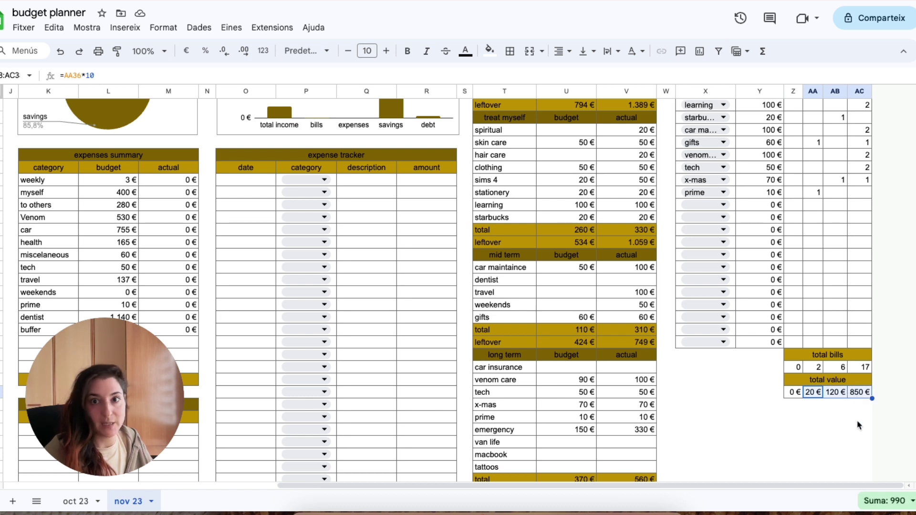
{"action": "left_click", "coordinate": [818, 439]}
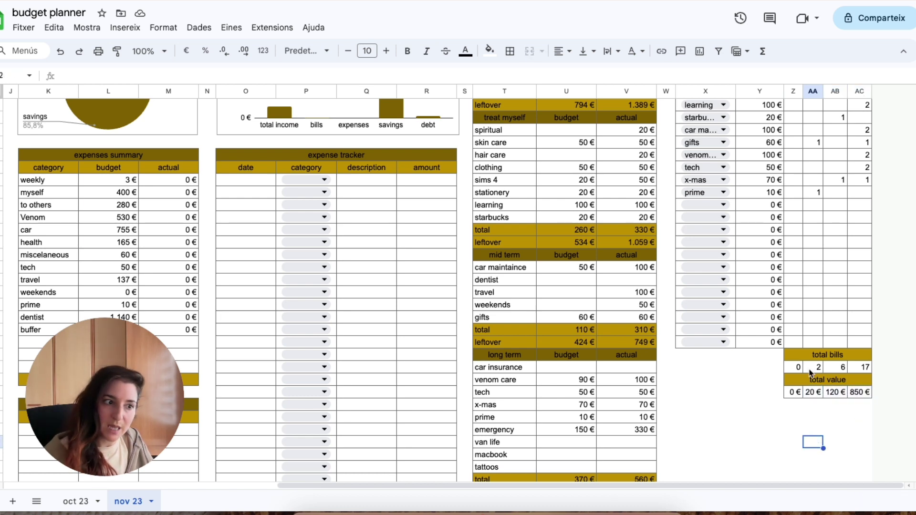
{"action": "left_click", "coordinate": [838, 371]}
{"action": "left_click", "coordinate": [857, 372]}
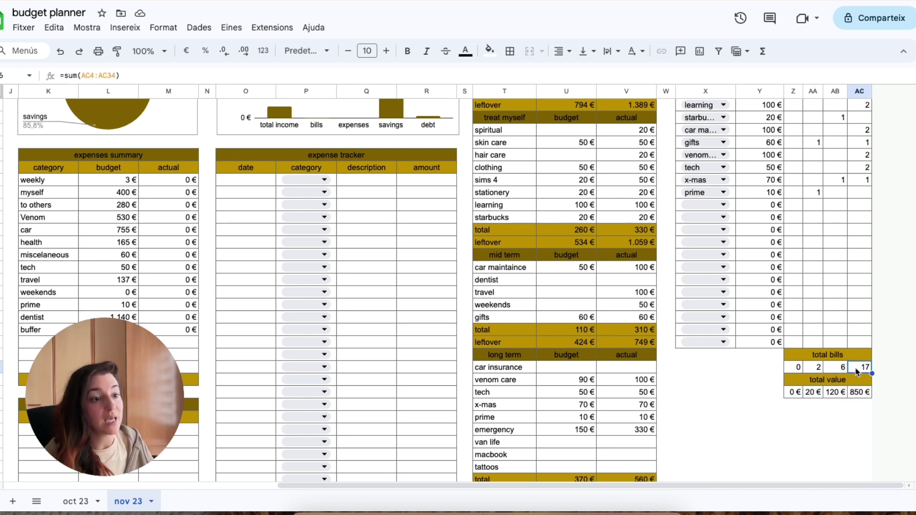